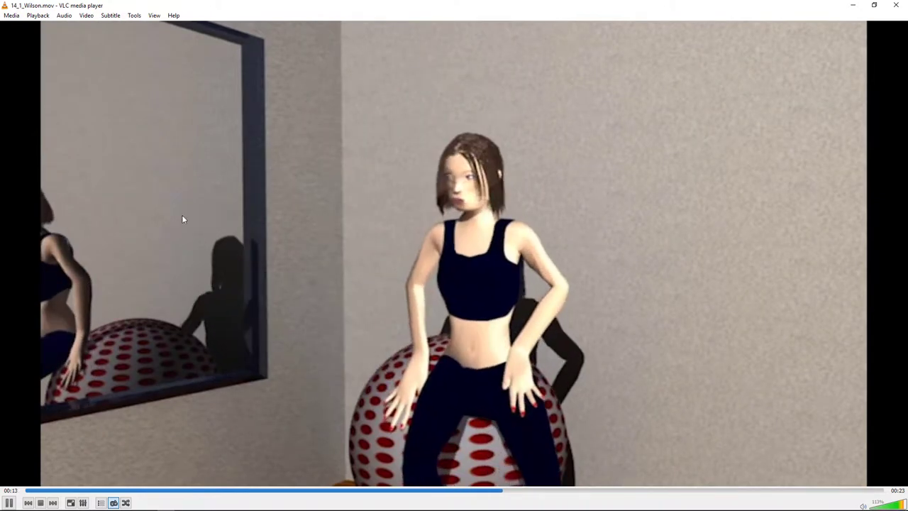
Step: Rewind the 14_1_Wilson gym playblast to 00:04, on the barbell frame
{"action": "left_click_drag", "start_coordinate": [179, 491], "coordinate": [130, 490]}
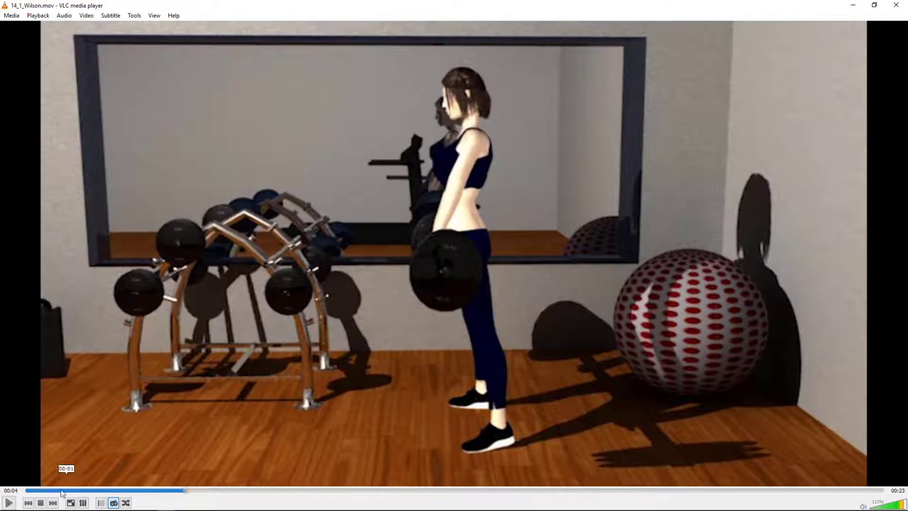
Step: Restart the playblast from 00:00 and play the opening barbell lift
{"action": "left_click", "coordinate": [27, 490]}
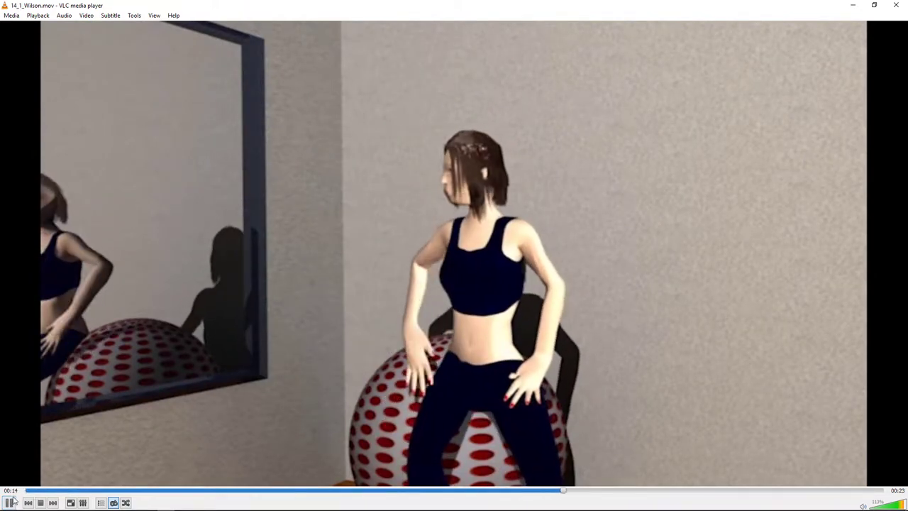
{"action": "left_click", "coordinate": [10, 501]}
{"action": "left_click", "coordinate": [29, 490]}
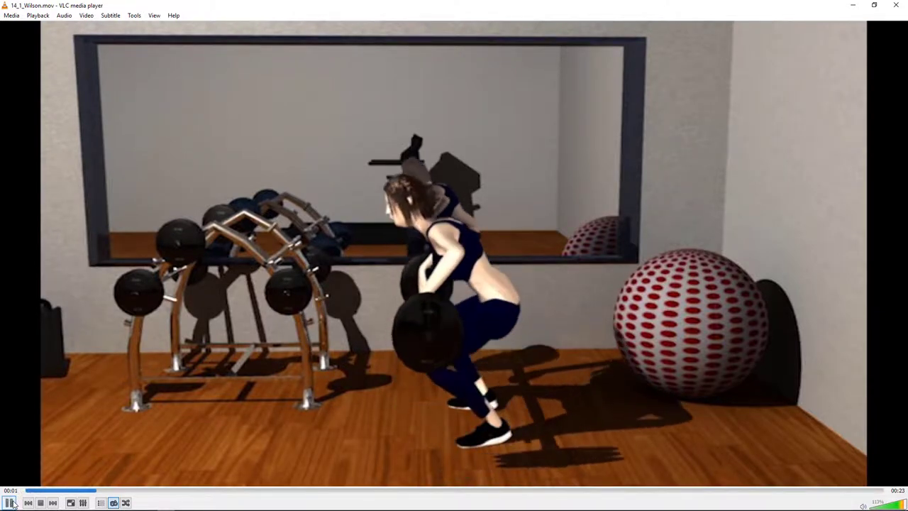
{"action": "left_click", "coordinate": [10, 502]}
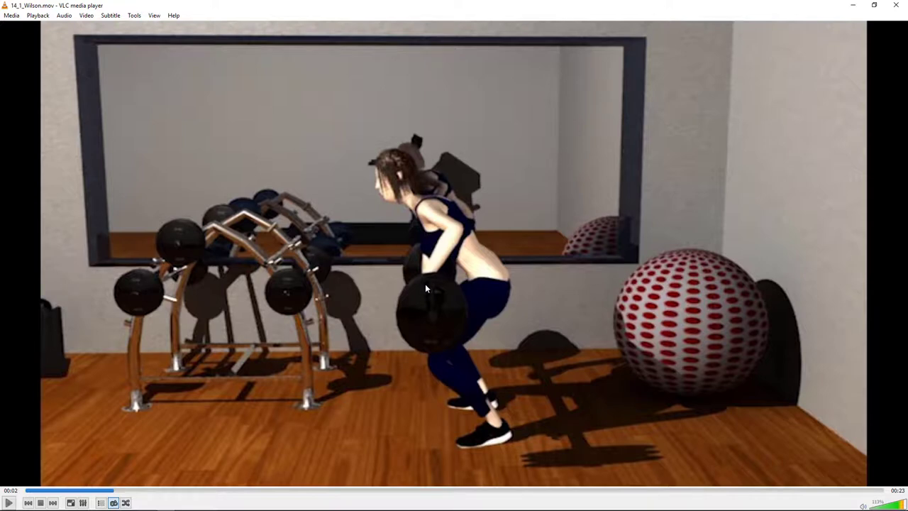
{"action": "left_click", "coordinate": [25, 491]}
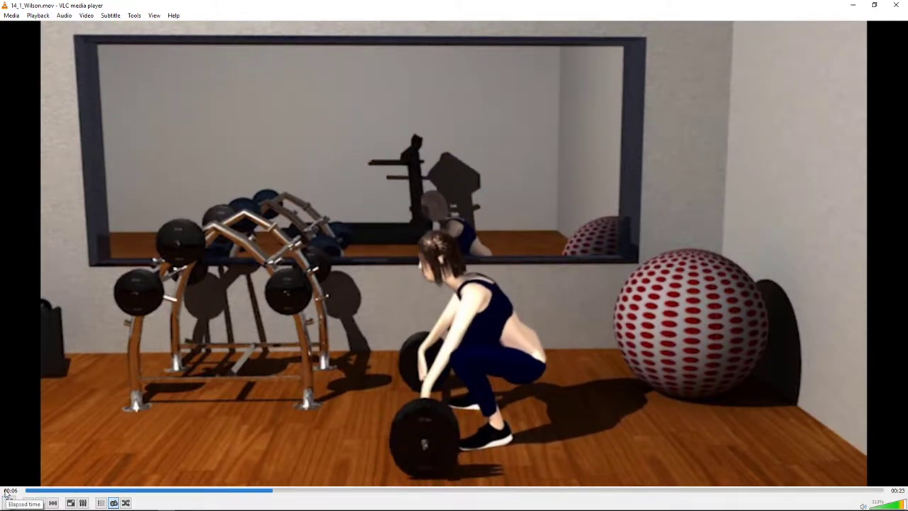
Step: Replay the lift from 00:01, pausing and resuming during the squat
{"action": "left_click", "coordinate": [122, 491]}
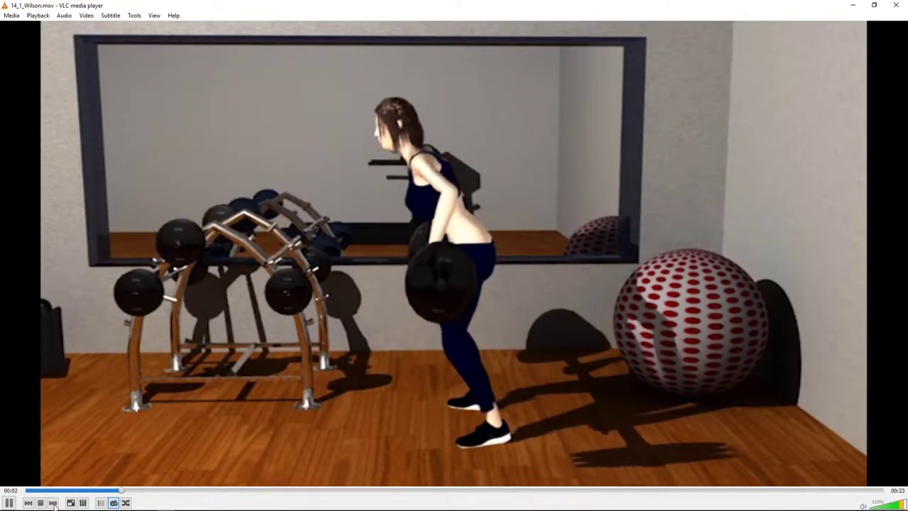
{"action": "left_click", "coordinate": [63, 491]}
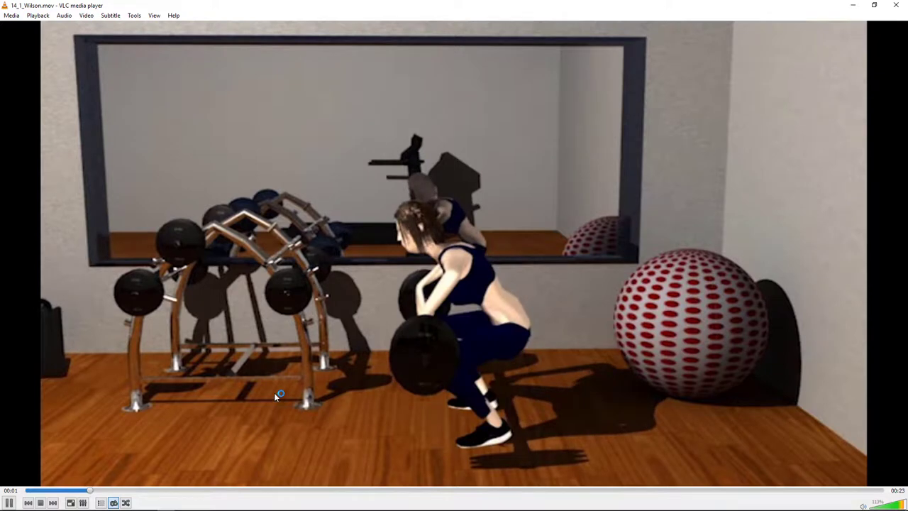
{"action": "key", "text": "space"}
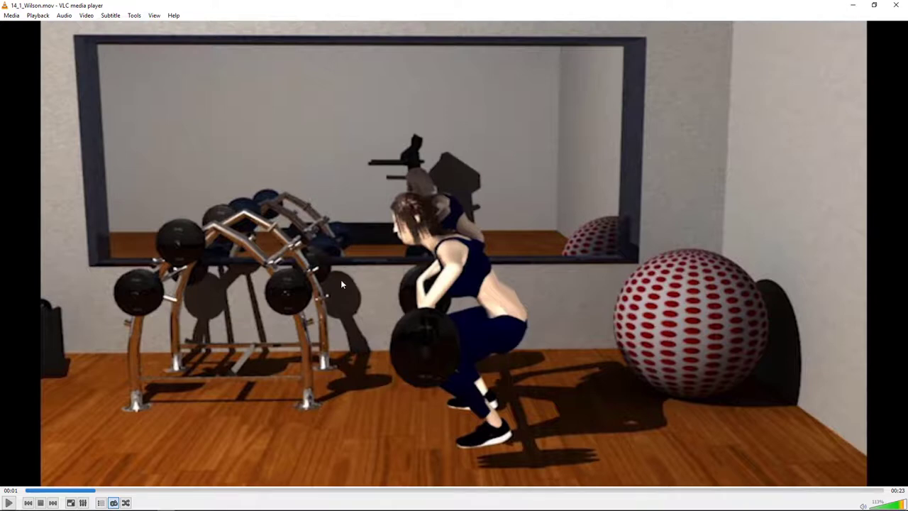
{"action": "key", "text": "space"}
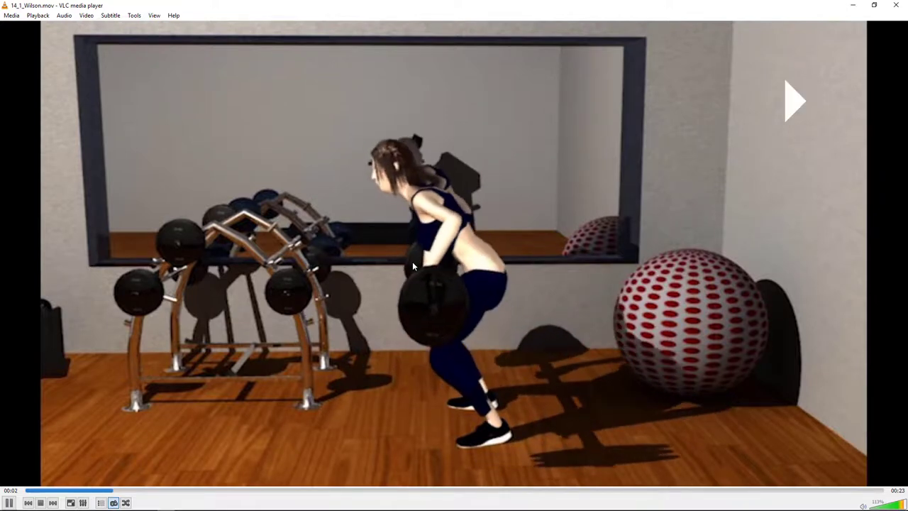
{"action": "key", "text": "space"}
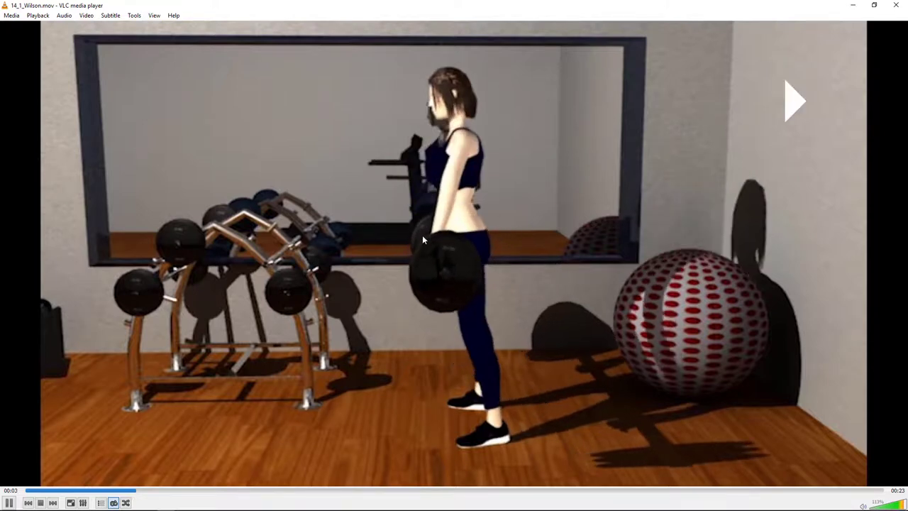
{"action": "key", "text": "space"}
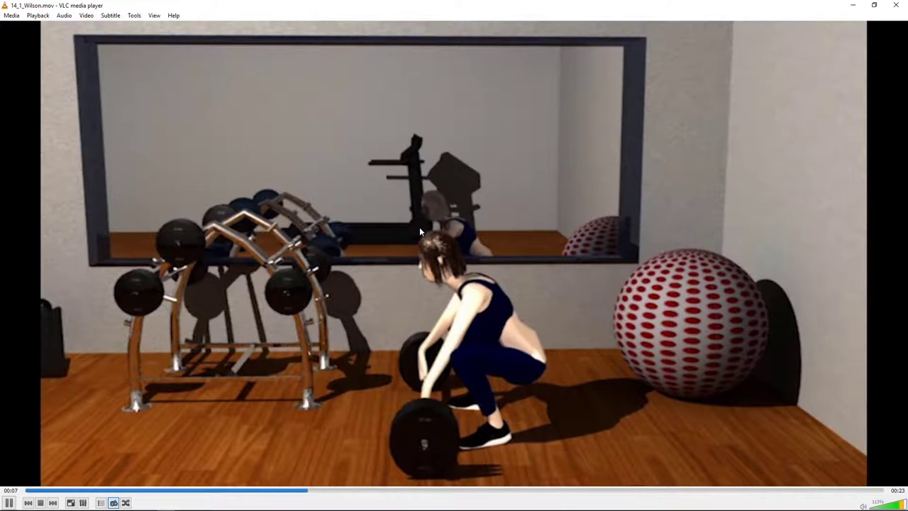
Step: Pause on the close-up and scrub back and forth through the barbell squat around 00:07
{"action": "key", "text": "space"}
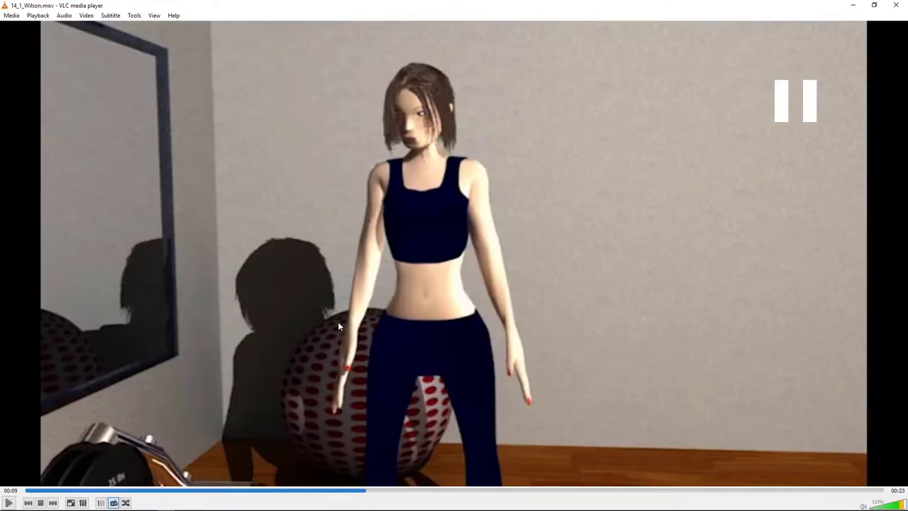
{"action": "left_click_drag", "start_coordinate": [360, 491], "coordinate": [328, 488]}
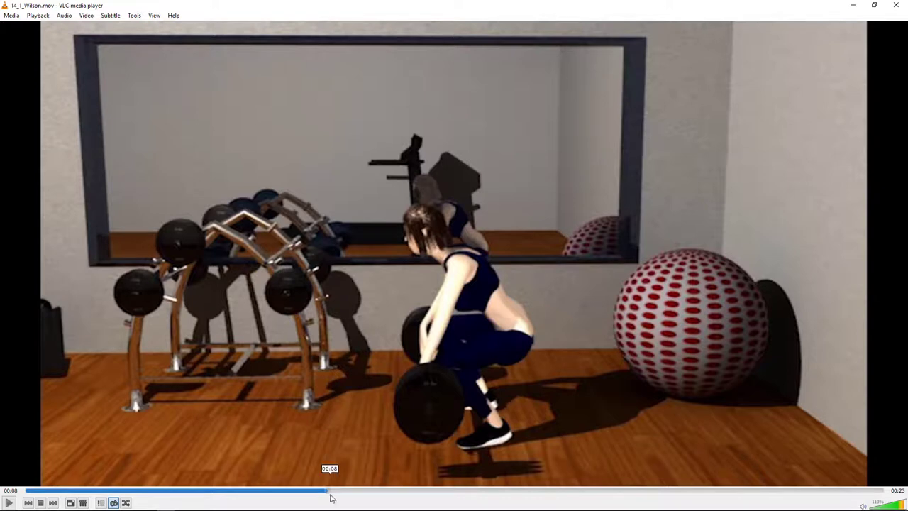
{"action": "left_click_drag", "start_coordinate": [330, 494], "coordinate": [128, 486]}
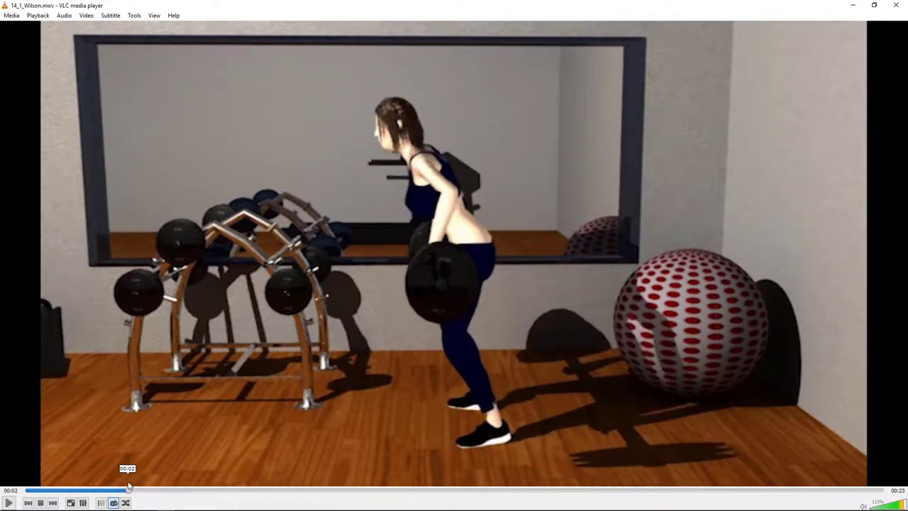
{"action": "left_click_drag", "start_coordinate": [128, 487], "coordinate": [349, 486]}
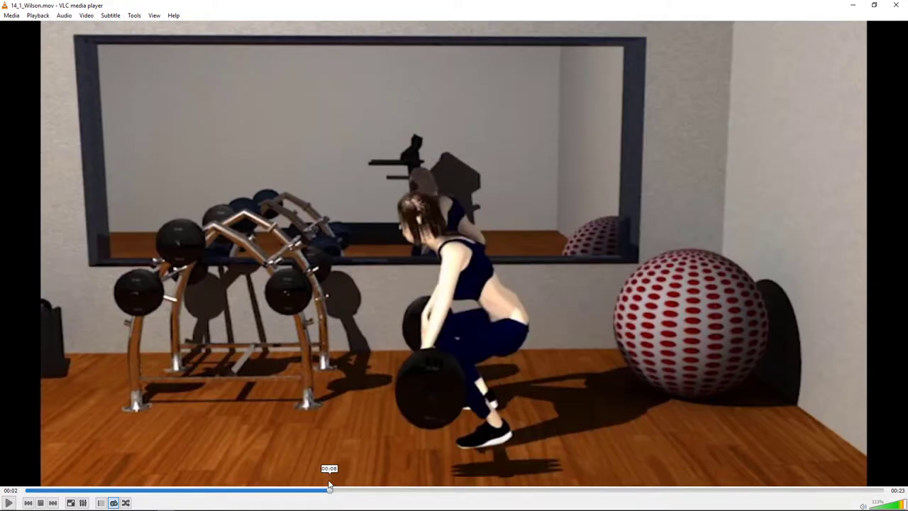
{"action": "key", "text": "space"}
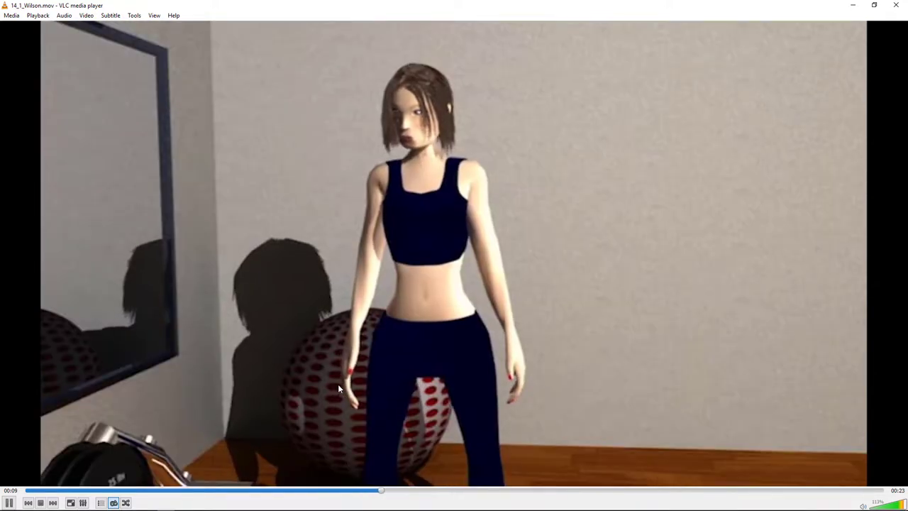
Step: Pause at 00:11 and scrub the close-up between 00:09 and 00:11
{"action": "key", "text": "space"}
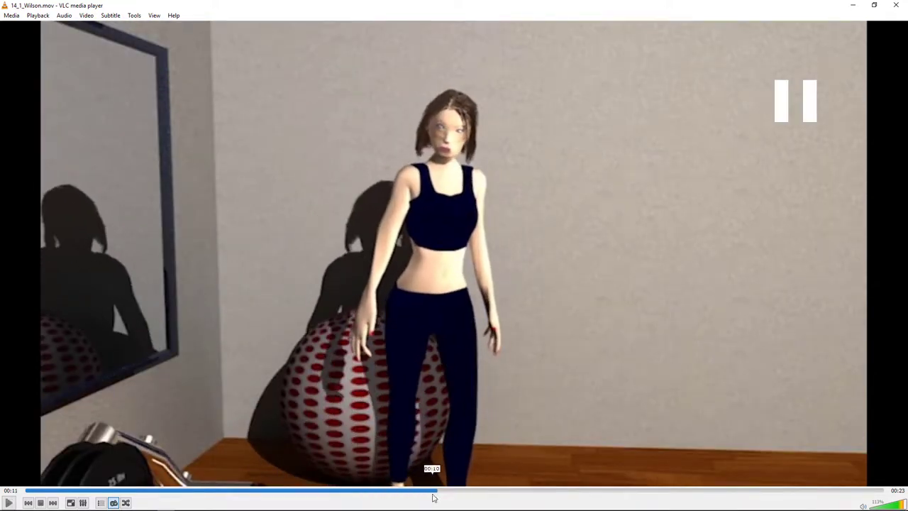
{"action": "mouse_move", "coordinate": [423, 489]}
{"action": "left_mouse_down"}
{"action": "mouse_move", "coordinate": [374, 491]}
{"action": "mouse_move", "coordinate": [417, 493]}
{"action": "left_mouse_up"}
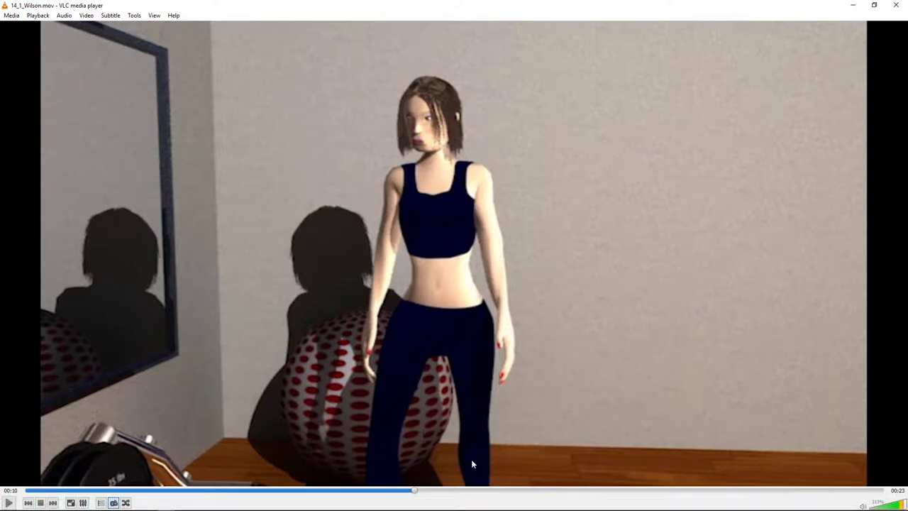
{"action": "left_click", "coordinate": [386, 490]}
{"action": "left_click", "coordinate": [368, 490]}
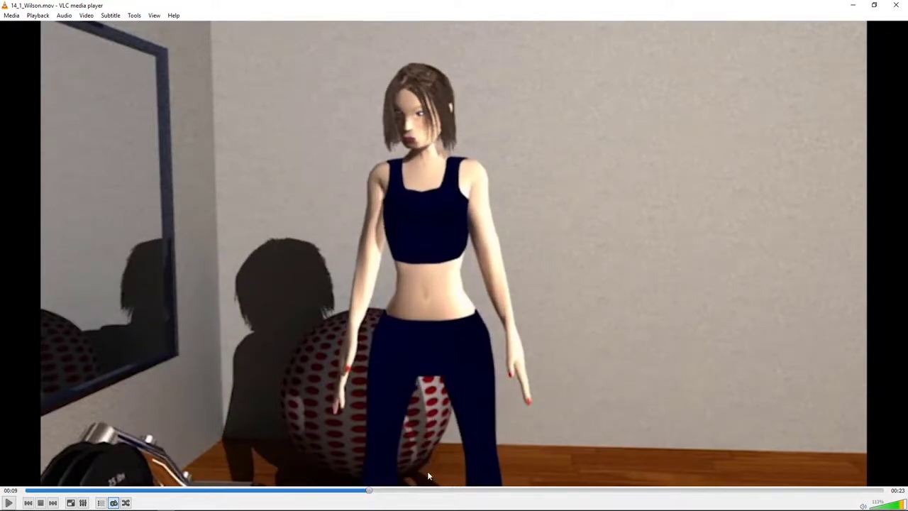
{"action": "left_click_drag", "start_coordinate": [370, 490], "coordinate": [419, 493]}
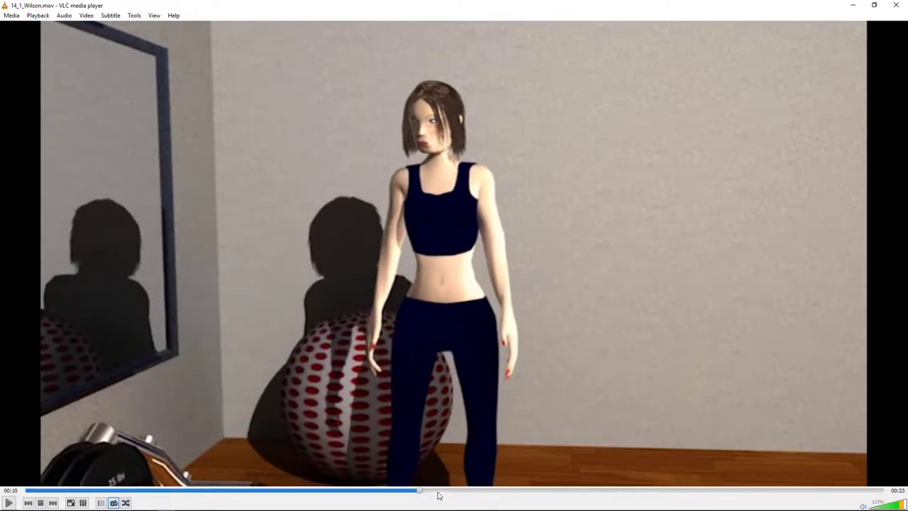
{"action": "mouse_move", "coordinate": [426, 492]}
{"action": "left_mouse_down"}
{"action": "mouse_move", "coordinate": [478, 490]}
{"action": "mouse_move", "coordinate": [426, 489]}
{"action": "left_mouse_up"}
Step: Replay 00:11–00:14 as she sits on the ball, pausing at 00:14
{"action": "left_click", "coordinate": [408, 418]}
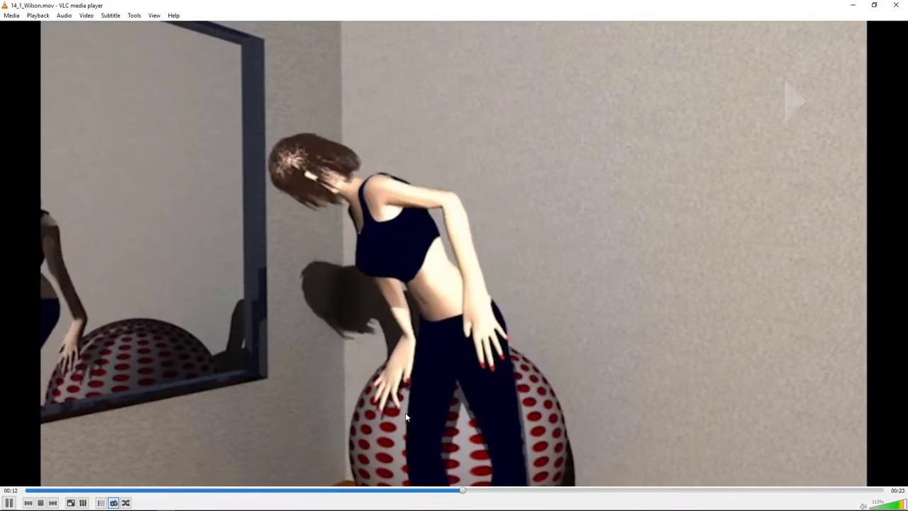
{"action": "left_click", "coordinate": [412, 418]}
{"action": "left_click", "coordinate": [435, 490]}
{"action": "left_click", "coordinate": [414, 420]}
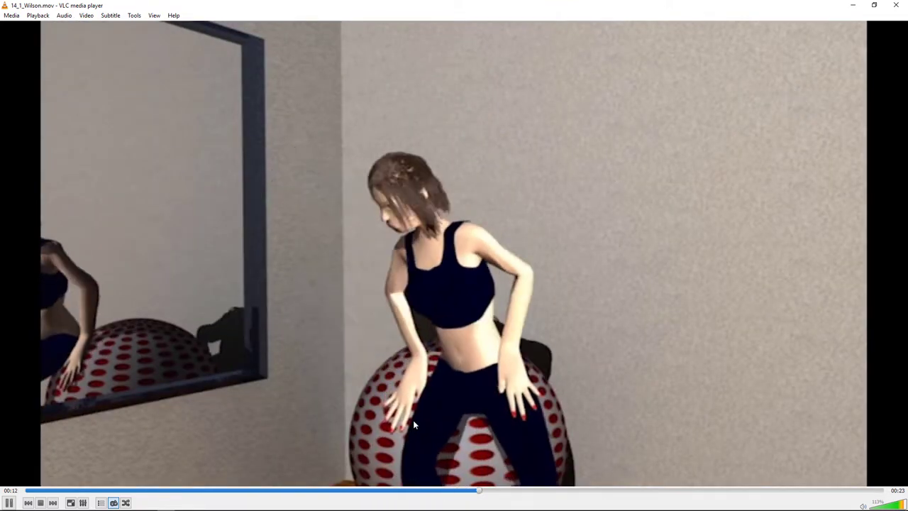
{"action": "left_click", "coordinate": [499, 396]}
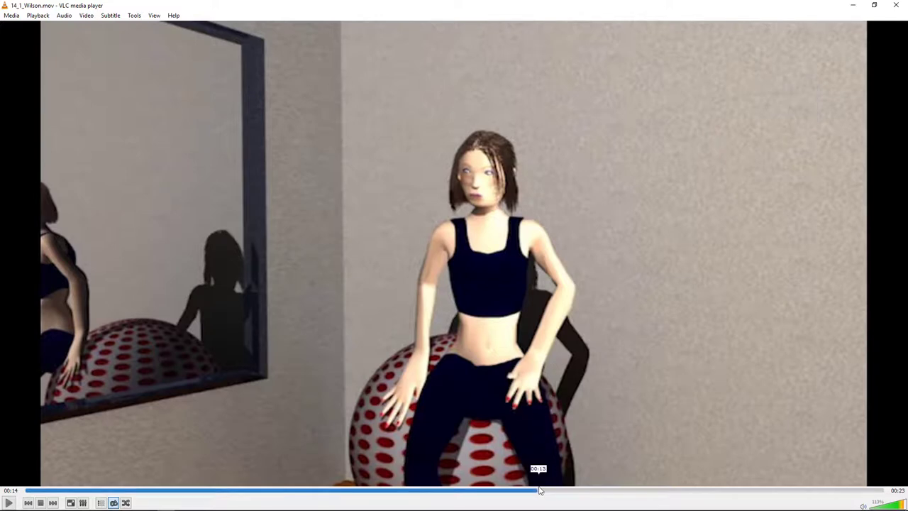
{"action": "left_click_drag", "start_coordinate": [534, 491], "coordinate": [447, 491]}
Step: Replay from 00:11 in short bursts, ending paused on the seated pose
{"action": "left_click", "coordinate": [486, 372]}
{"action": "left_click", "coordinate": [487, 373]}
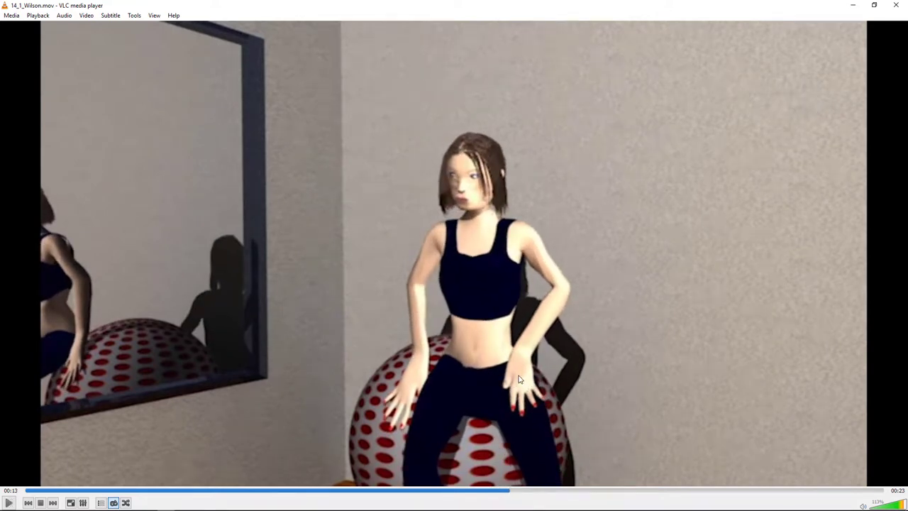
{"action": "left_click", "coordinate": [501, 384]}
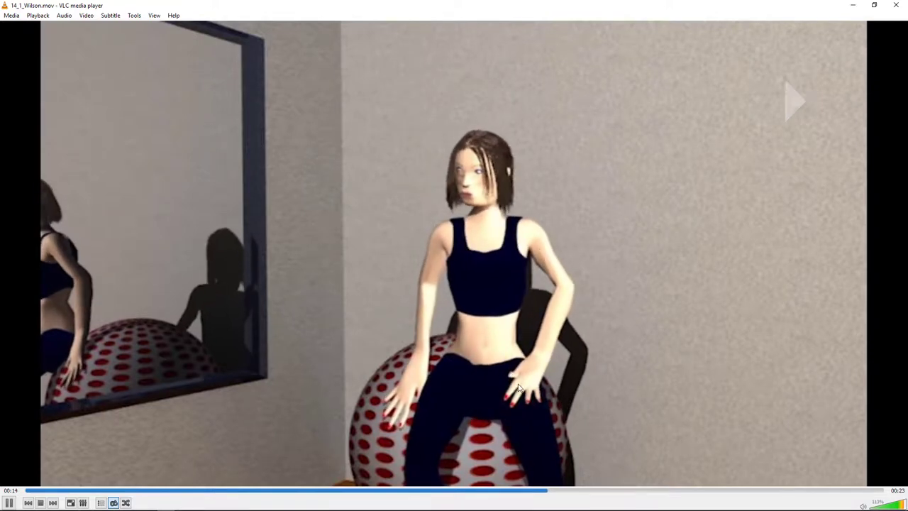
{"action": "left_click", "coordinate": [546, 389]}
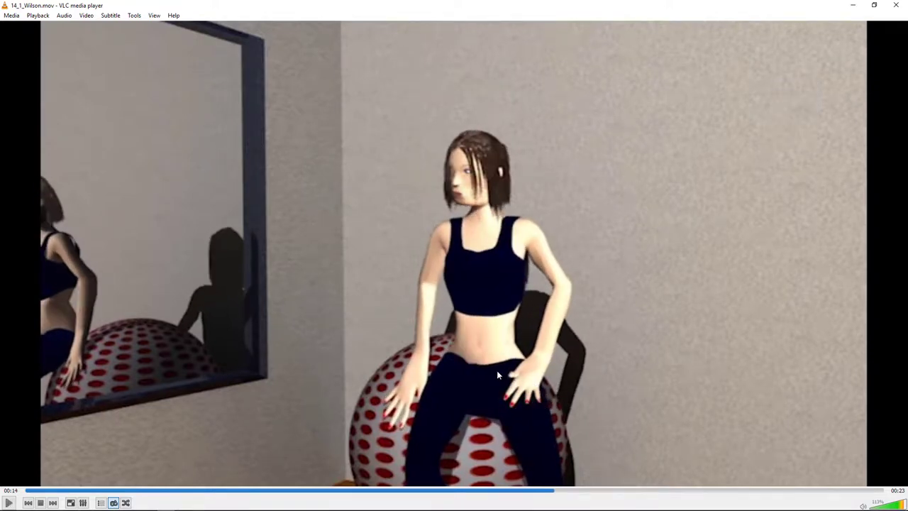
{"action": "left_click", "coordinate": [496, 370]}
{"action": "left_click", "coordinate": [525, 393]}
{"action": "left_click", "coordinate": [529, 403]}
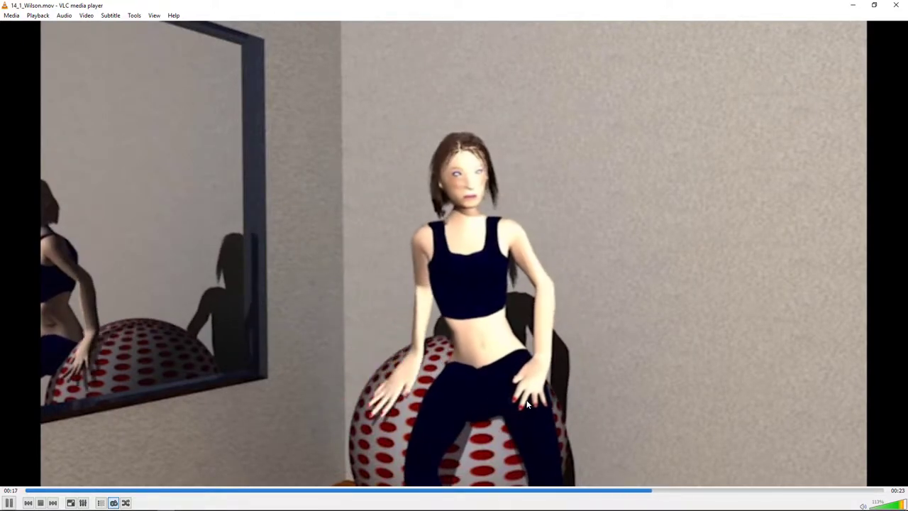
{"action": "left_click", "coordinate": [529, 402]}
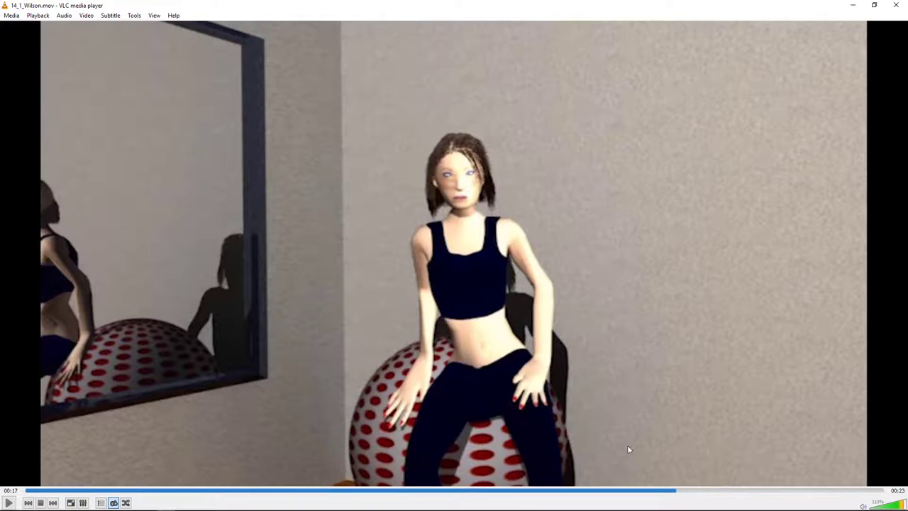
Step: Rewind to 00:13 and replay the sit
{"action": "left_click_drag", "start_coordinate": [674, 490], "coordinate": [587, 489]}
{"action": "left_click", "coordinate": [535, 490]}
{"action": "left_click", "coordinate": [499, 403]}
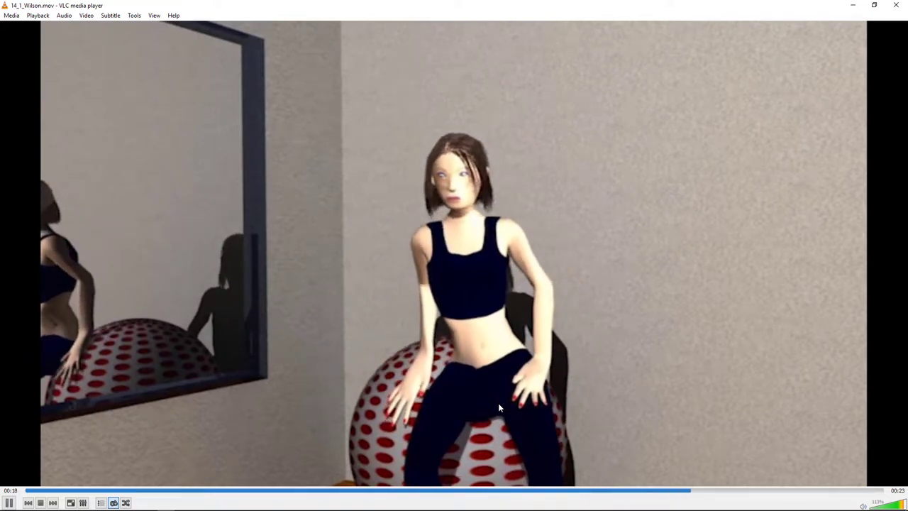
{"action": "left_click", "coordinate": [498, 403]}
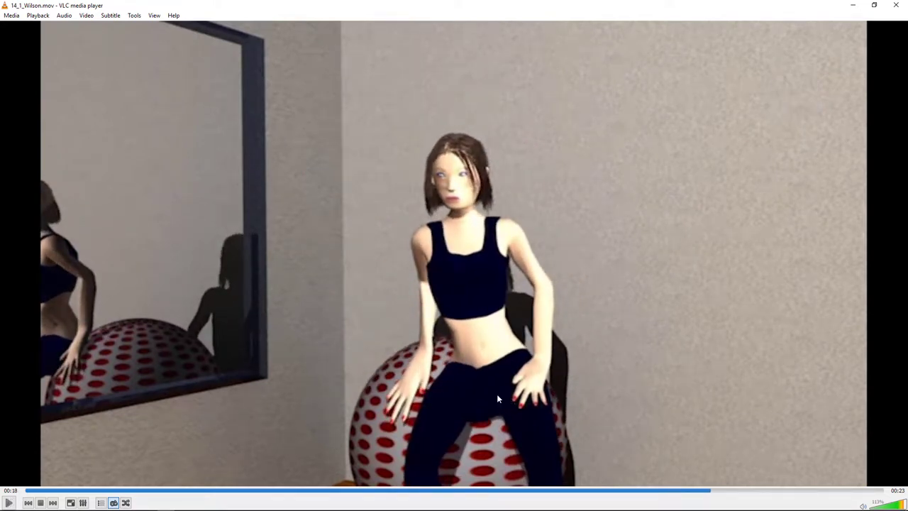
Step: Review from about 00:15, pausing at 00:17 and finally at 00:20
{"action": "left_click_drag", "start_coordinate": [710, 491], "coordinate": [615, 493]}
{"action": "left_click", "coordinate": [609, 468]}
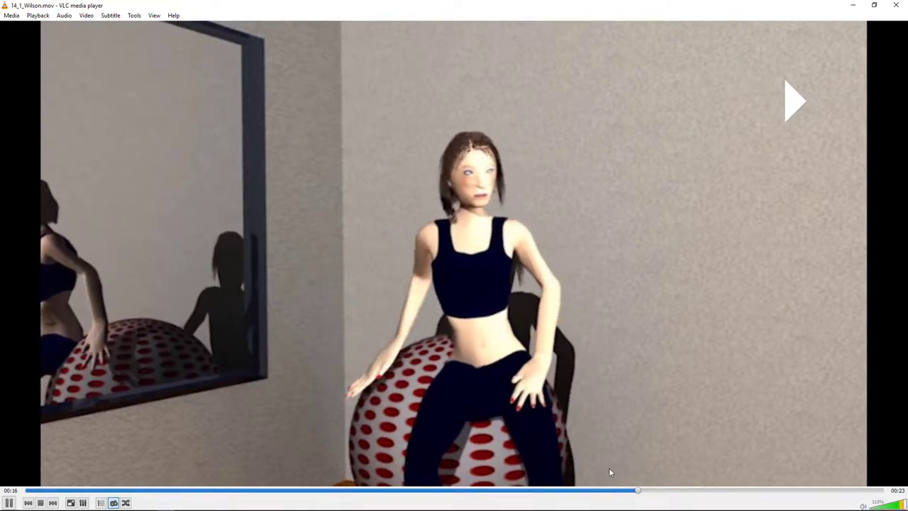
{"action": "left_click", "coordinate": [559, 443]}
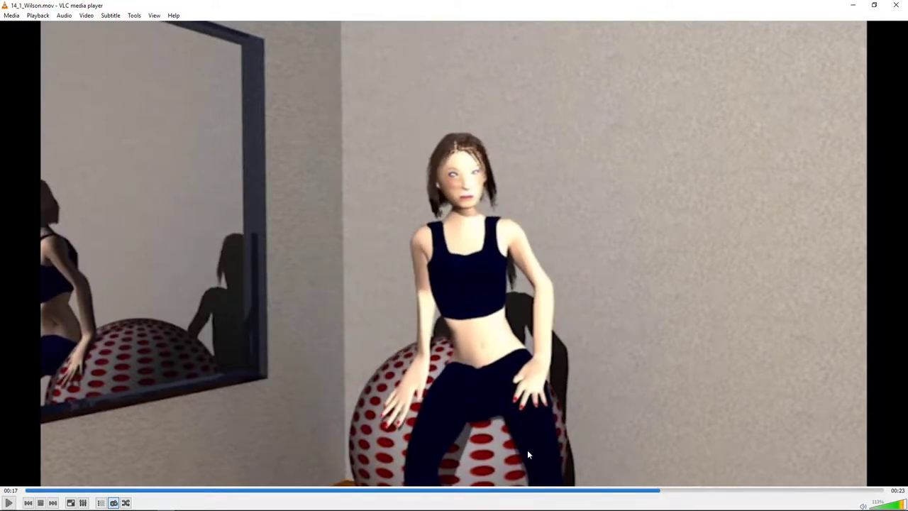
{"action": "left_click", "coordinate": [618, 491]}
{"action": "left_click", "coordinate": [457, 408]}
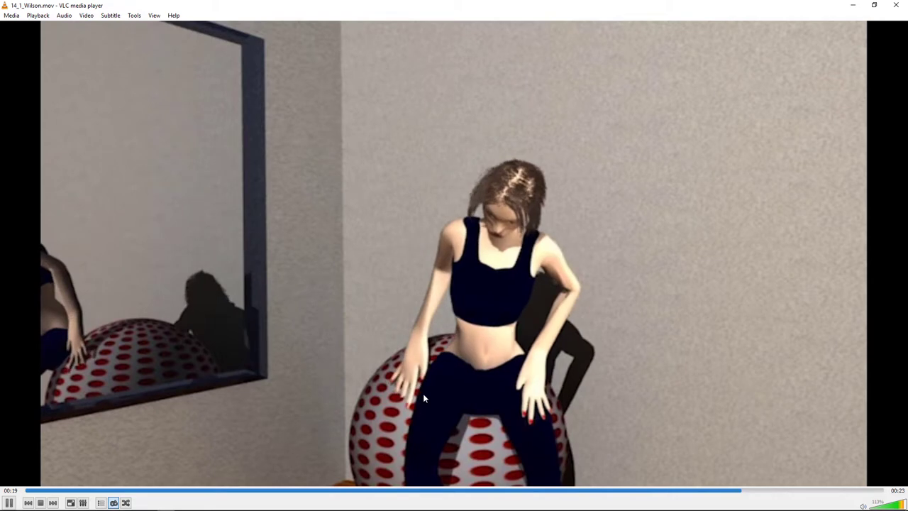
{"action": "left_click", "coordinate": [401, 365]}
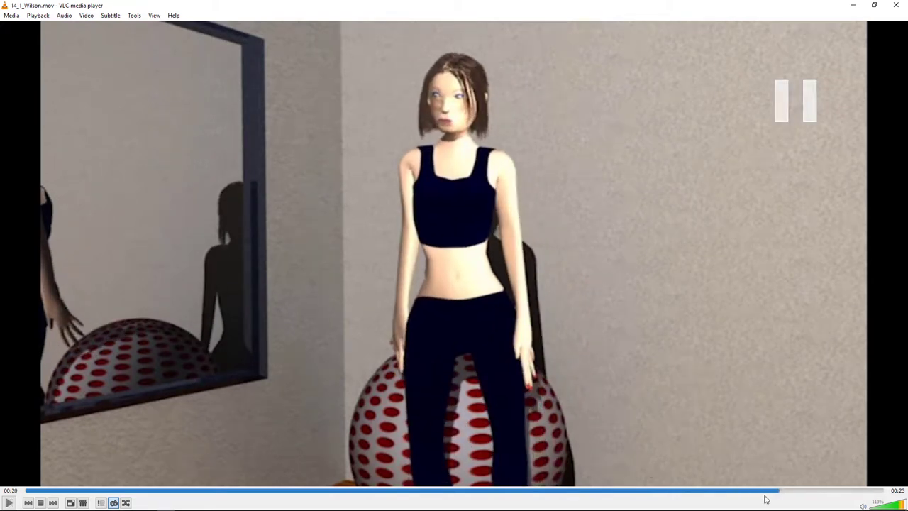
Step: Scrub the paused clip through 00:22 and 00:20 back to 00:15, with her arm raised
{"action": "left_click_drag", "start_coordinate": [762, 491], "coordinate": [838, 490]}
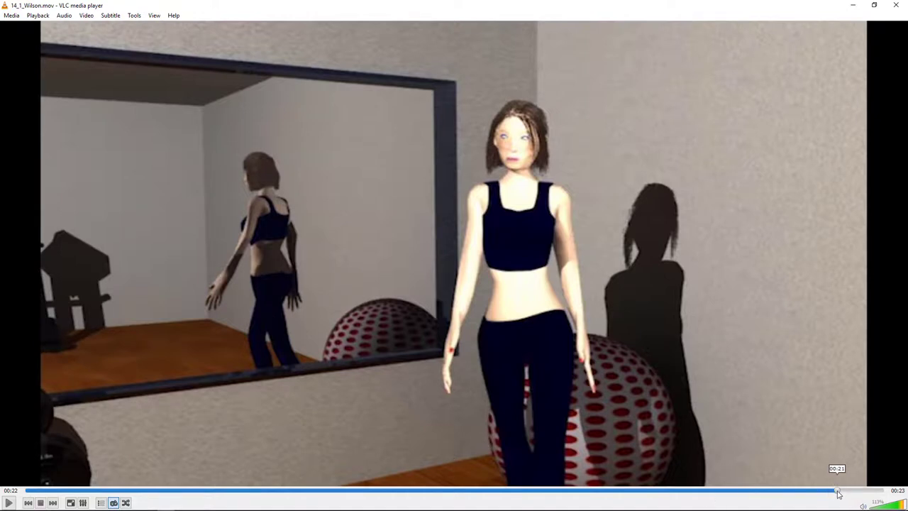
{"action": "left_click_drag", "start_coordinate": [837, 491], "coordinate": [797, 491]}
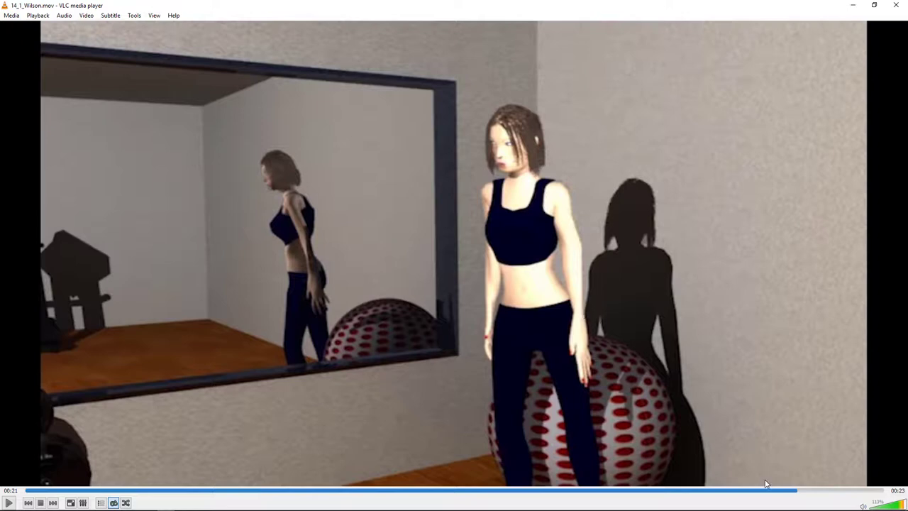
{"action": "left_click_drag", "start_coordinate": [726, 491], "coordinate": [598, 503]}
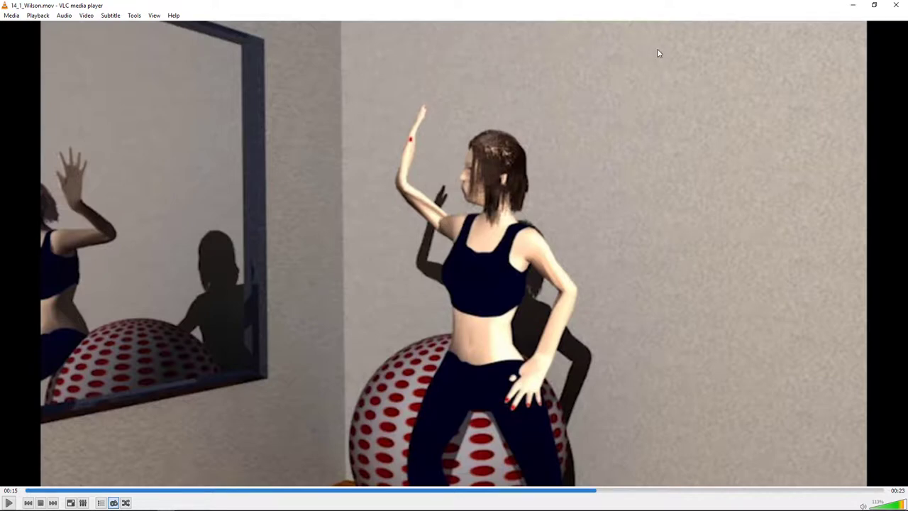
Step: Stop the Wilson clip and play the next file, Demmy MayaSoftware render test.mov
{"action": "key", "text": "s"}
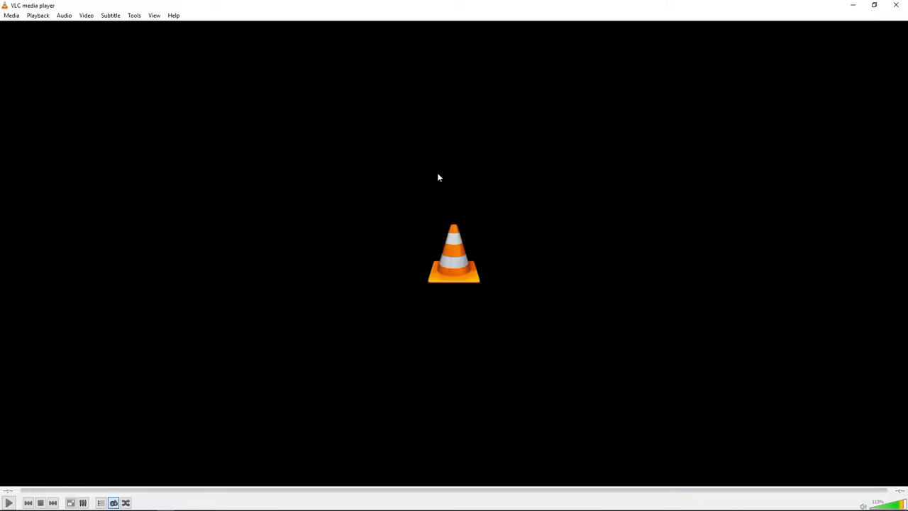
{"action": "key", "text": "n"}
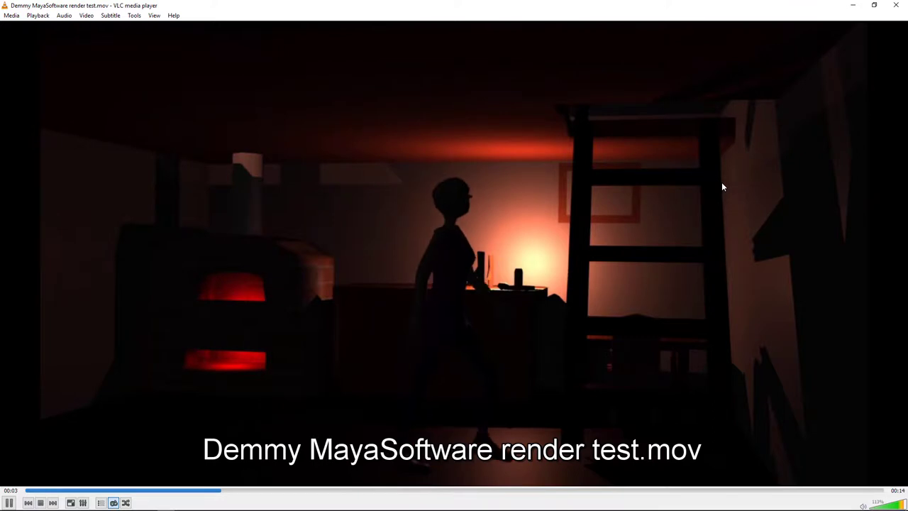
Step: Pause the render test, lower the volume to 105%, and replay from 00:01 past the camera change
{"action": "key", "text": "space"}
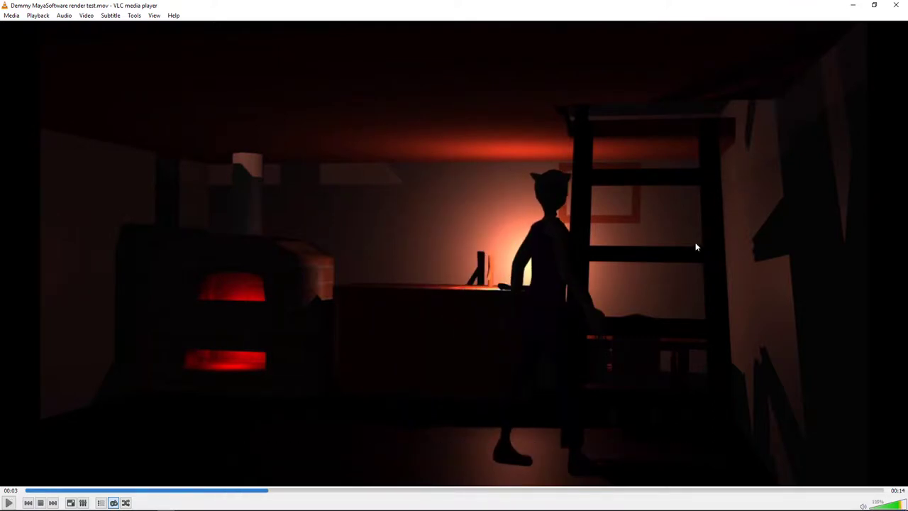
{"action": "scroll", "coordinate": [529, 342], "scroll_direction": "down", "scroll_amount": 2}
{"action": "left_click_drag", "start_coordinate": [255, 494], "coordinate": [117, 491]}
{"action": "key", "text": "space"}
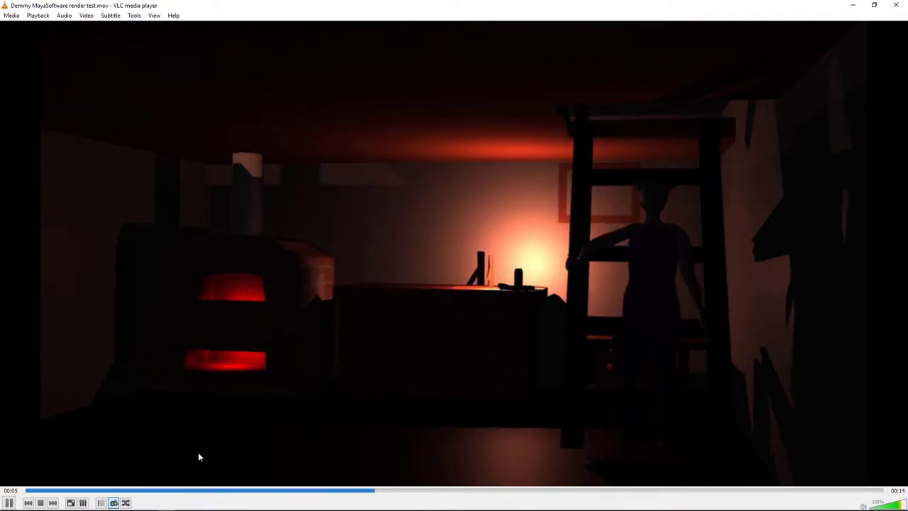
{"action": "key", "text": "space"}
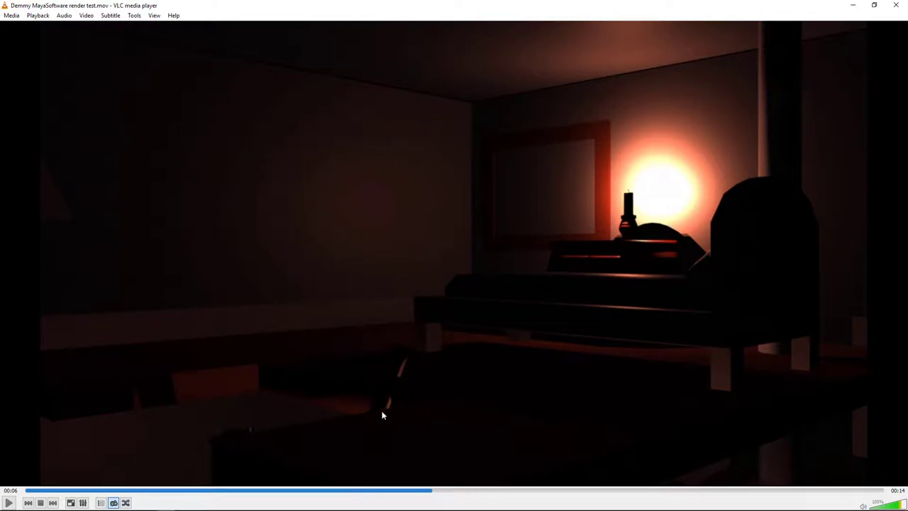
Step: Watch the figure walk into view, pause at 00:11, then rewind to about 00:08
{"action": "key", "text": "space"}
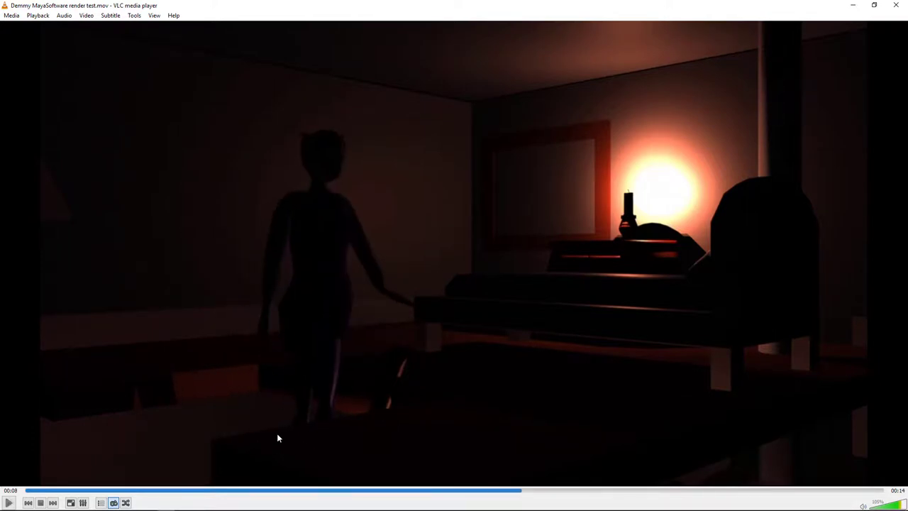
{"action": "key", "text": "space"}
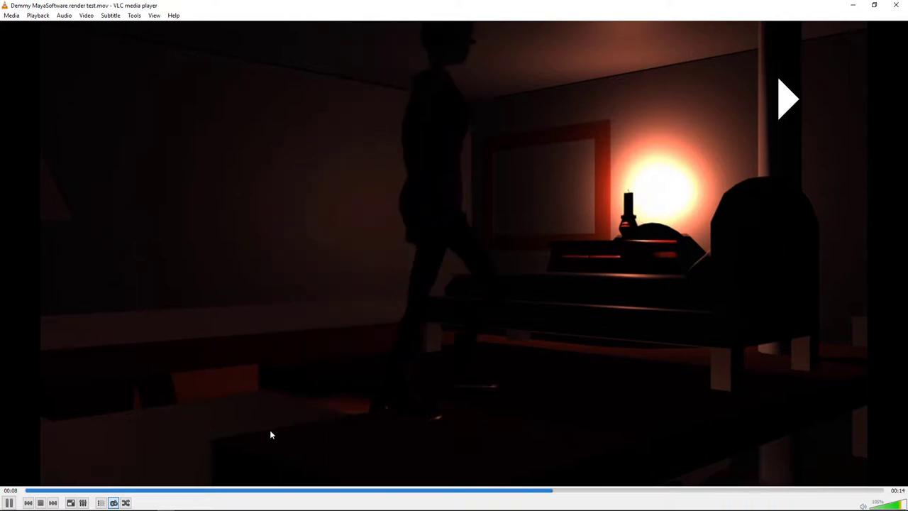
{"action": "key", "text": "space"}
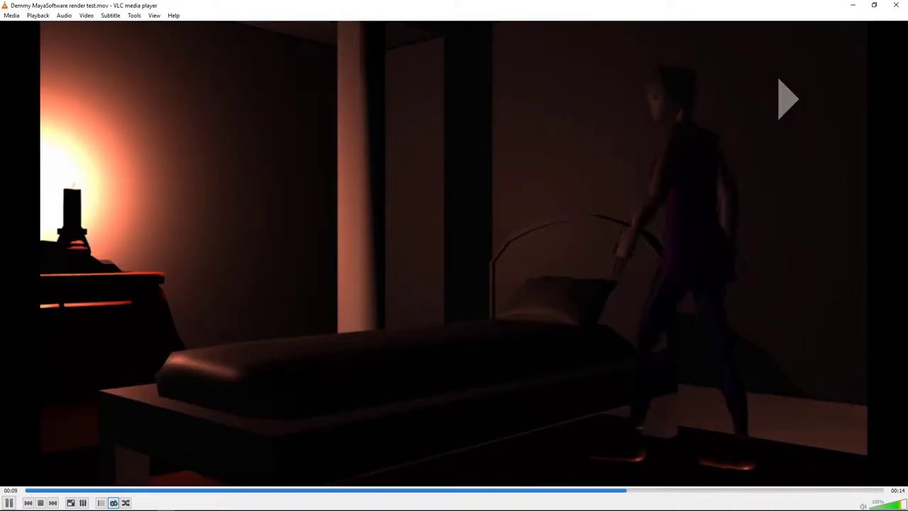
{"action": "key", "text": "space"}
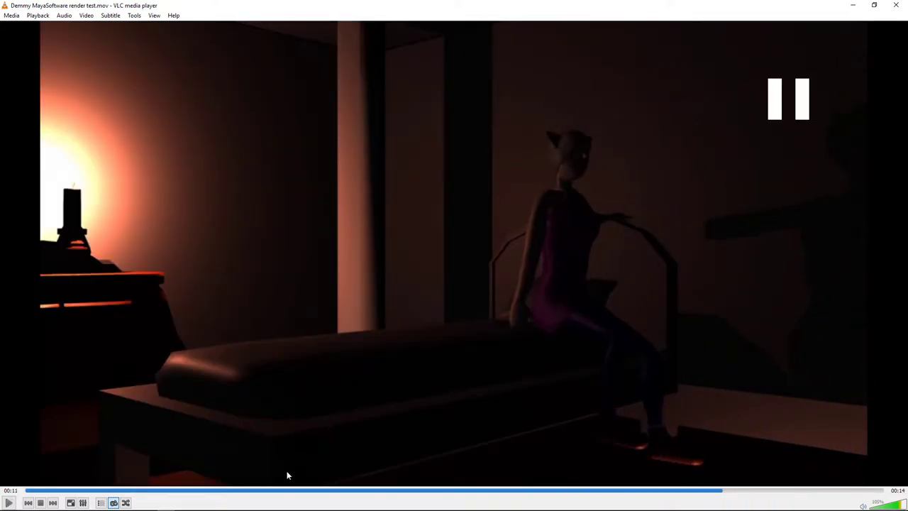
{"action": "mouse_move", "coordinate": [760, 499]}
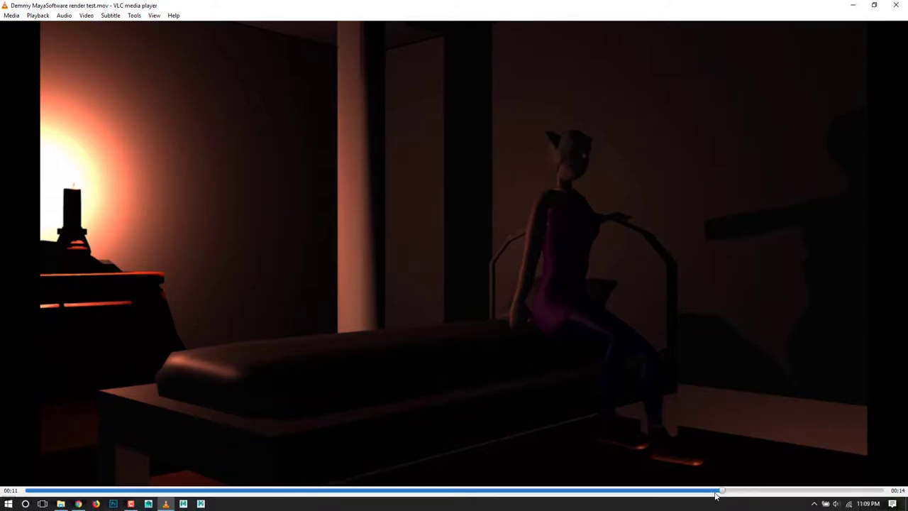
{"action": "left_click_drag", "start_coordinate": [720, 494], "coordinate": [618, 494]}
Step: Toggle playback between 00:09 and 00:10, leaving the render test paused at 00:10
{"action": "left_click", "coordinate": [635, 440]}
{"action": "left_click", "coordinate": [636, 439]}
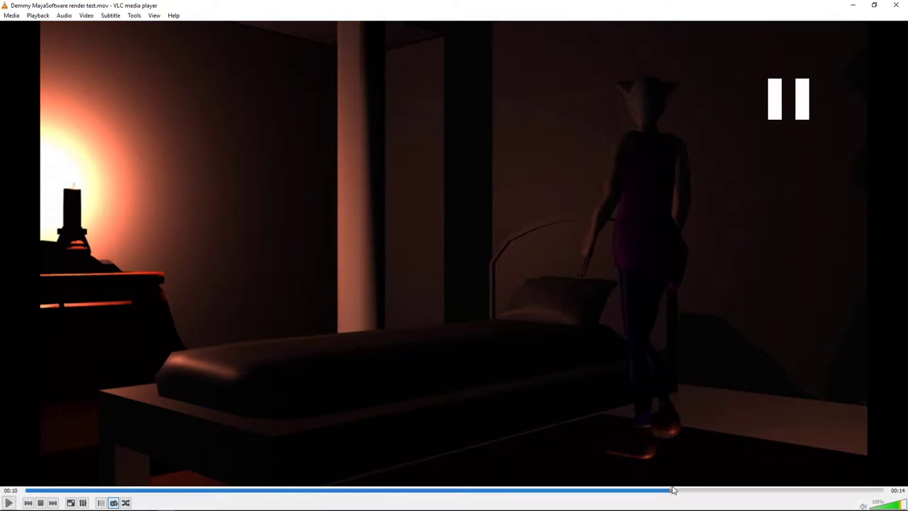
{"action": "left_click_drag", "start_coordinate": [672, 491], "coordinate": [607, 493]}
{"action": "key", "text": "space"}
{"action": "key", "text": "space"}
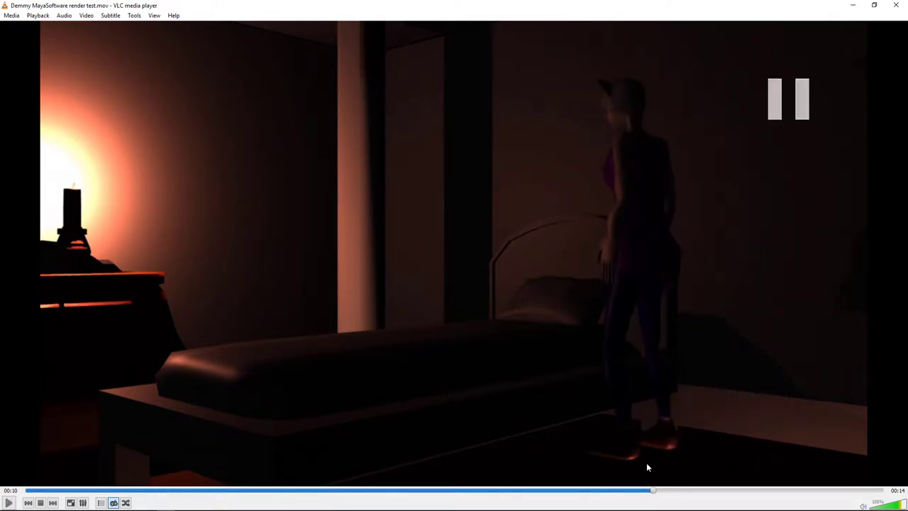
{"action": "key", "text": "space"}
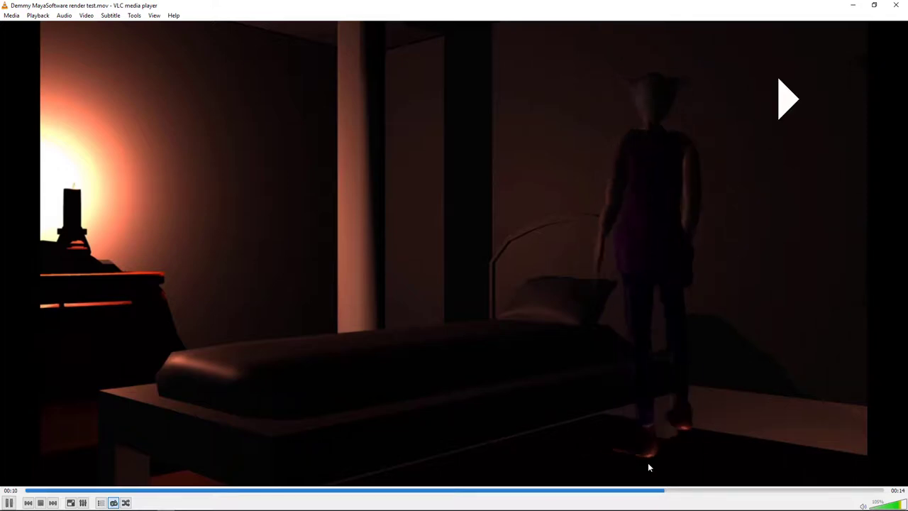
{"action": "key", "text": "space"}
Step: Fine-scrub the paused frame around 00:09–00:10 to check the pose
{"action": "left_click_drag", "start_coordinate": [688, 494], "coordinate": [666, 496]}
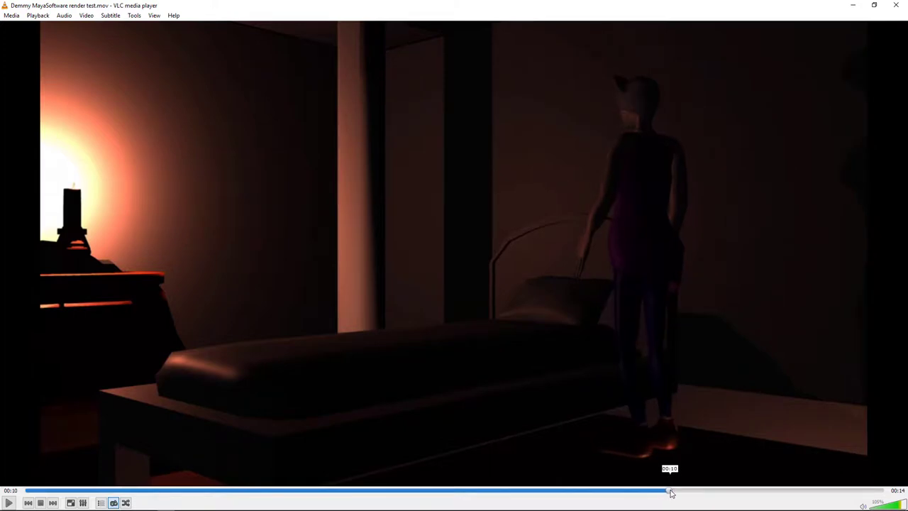
{"action": "left_click_drag", "start_coordinate": [671, 492], "coordinate": [676, 493]}
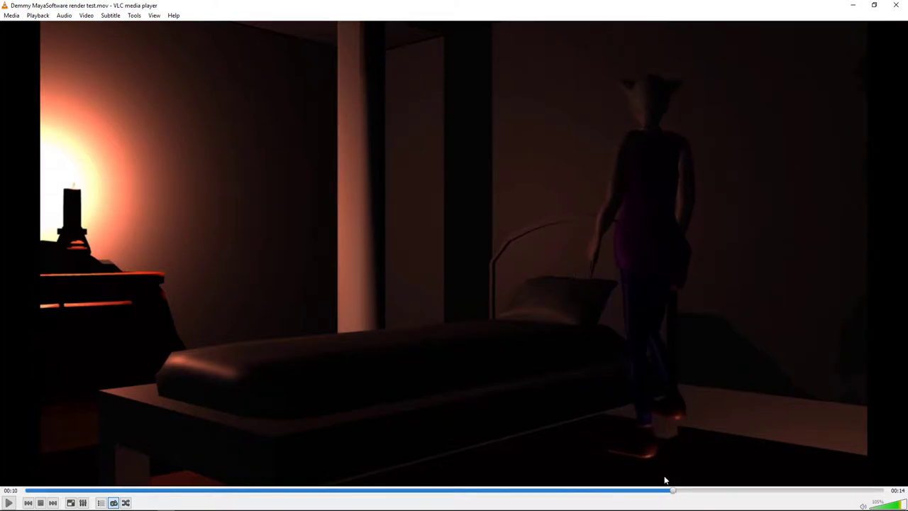
{"action": "mouse_move", "coordinate": [674, 492]}
{"action": "left_mouse_down"}
{"action": "mouse_move", "coordinate": [707, 499]}
{"action": "mouse_move", "coordinate": [669, 499]}
{"action": "left_mouse_up"}
{"action": "left_click_drag", "start_coordinate": [685, 495], "coordinate": [667, 498]}
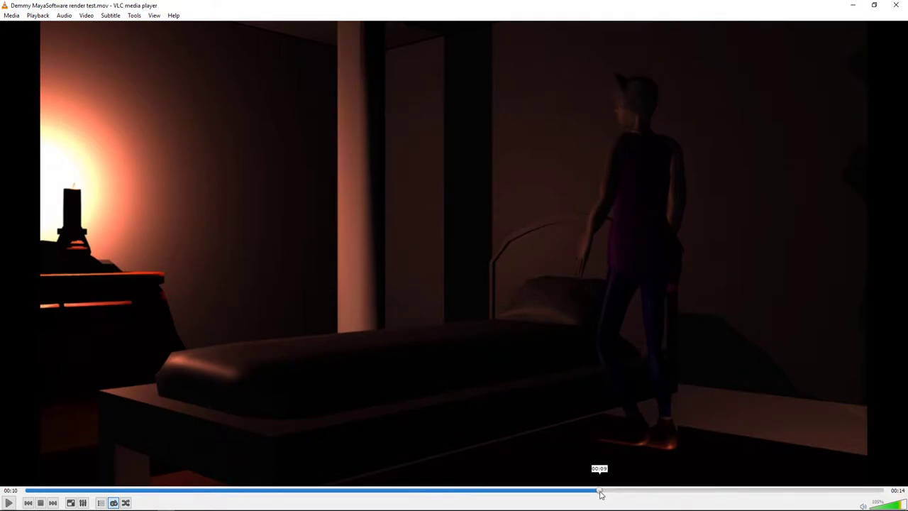
Step: Play briefly, then scrub the paused render forward from 00:09 to 00:10
{"action": "key", "text": "space"}
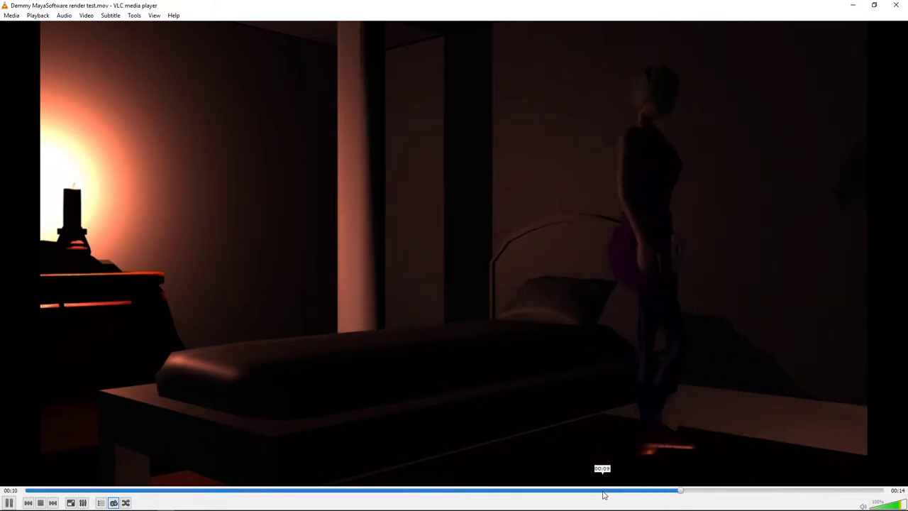
{"action": "key", "text": "space"}
{"action": "left_click_drag", "start_coordinate": [674, 492], "coordinate": [619, 498]}
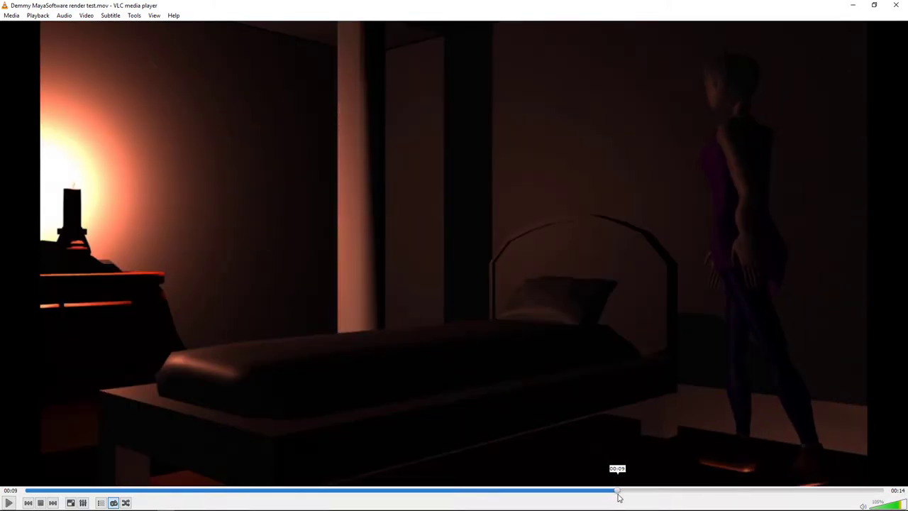
{"action": "left_click_drag", "start_coordinate": [623, 498], "coordinate": [626, 498]}
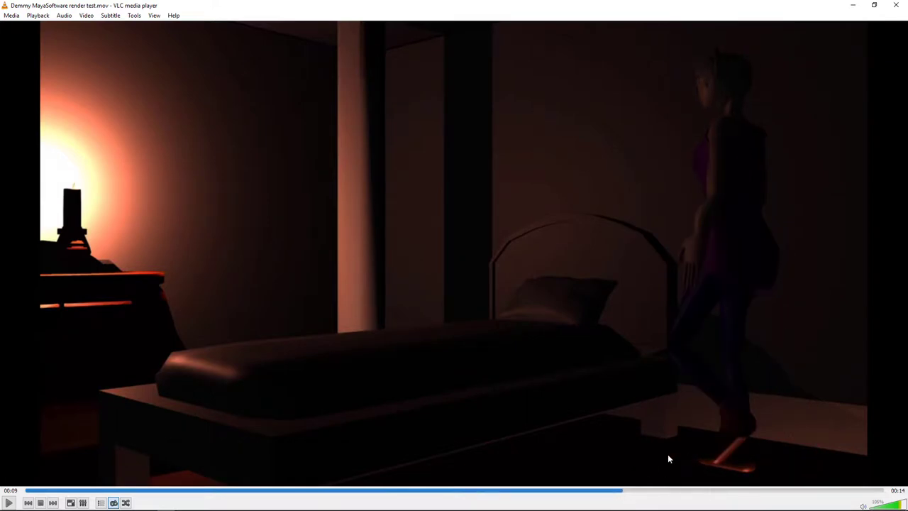
{"action": "left_click_drag", "start_coordinate": [625, 492], "coordinate": [636, 490]}
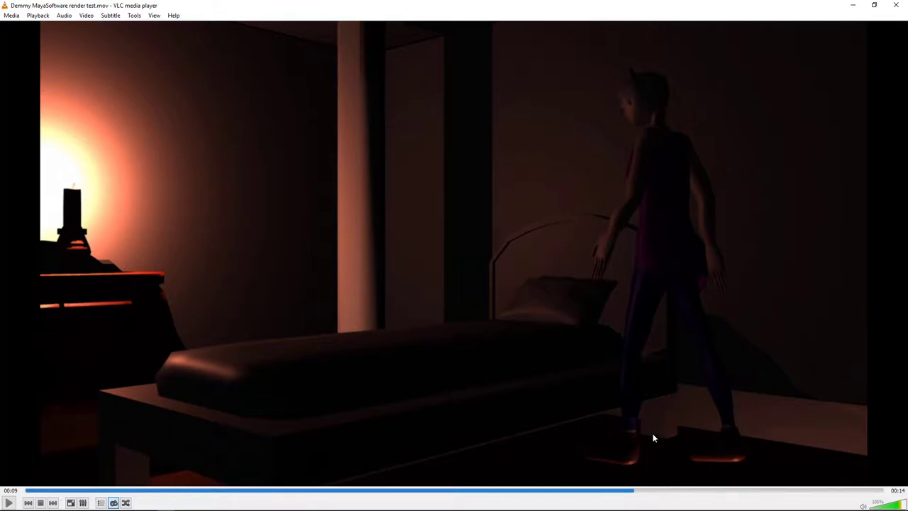
{"action": "left_click_drag", "start_coordinate": [636, 493], "coordinate": [682, 497]}
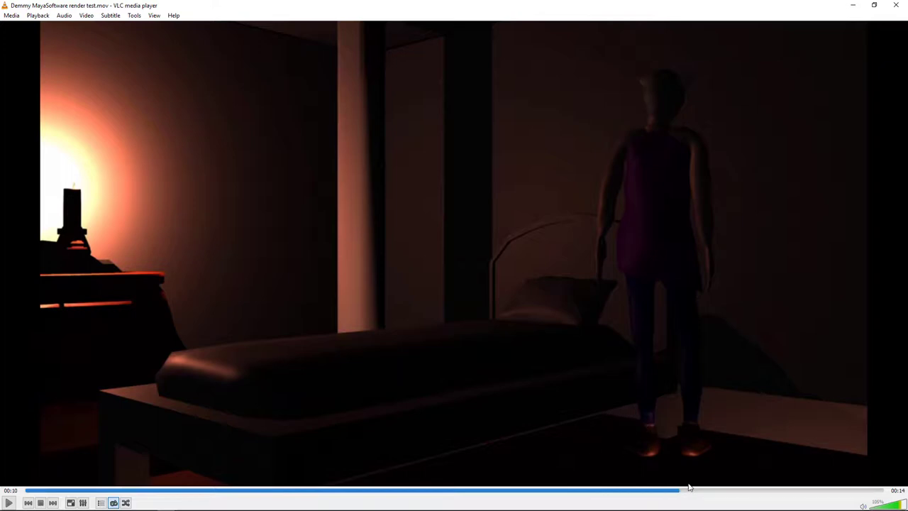
Step: Scrub back and forth around 00:10 to watch the figure turn and step
{"action": "left_click_drag", "start_coordinate": [679, 493], "coordinate": [628, 493]}
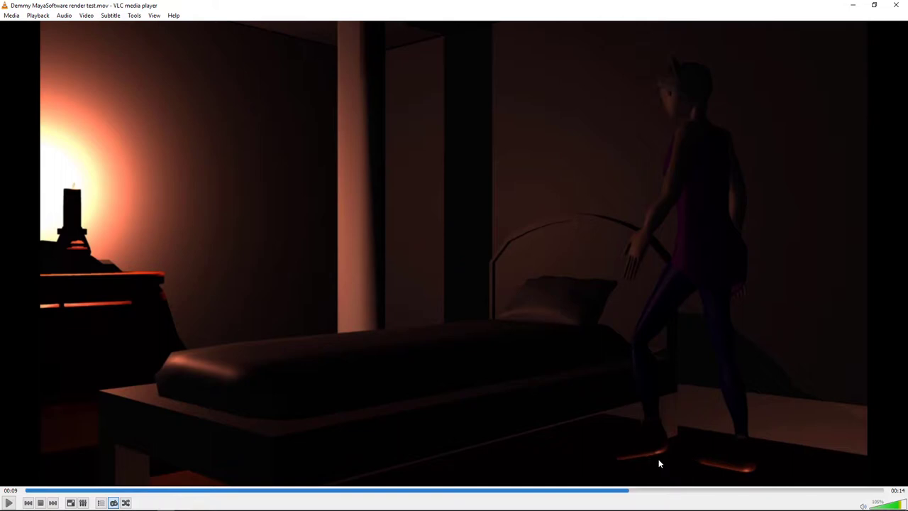
{"action": "left_click_drag", "start_coordinate": [632, 494], "coordinate": [638, 495]}
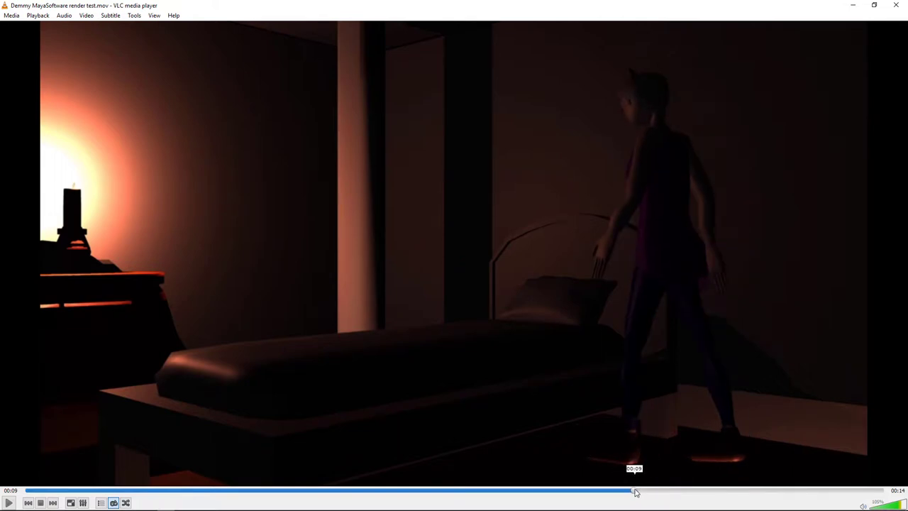
{"action": "left_click_drag", "start_coordinate": [636, 492], "coordinate": [613, 493]}
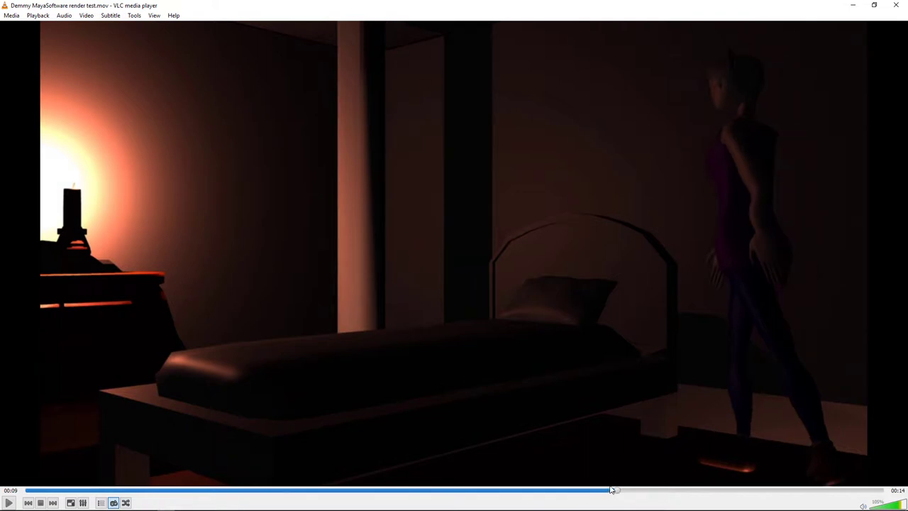
{"action": "left_click_drag", "start_coordinate": [616, 492], "coordinate": [653, 493]}
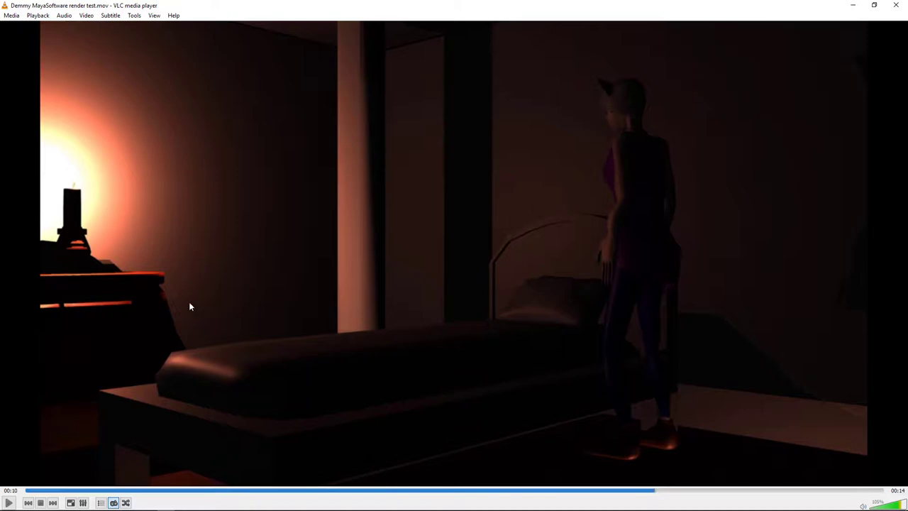
Step: Check 00:12 where she lies down, settle near 00:10, then play and pause at 00:13
{"action": "left_click", "coordinate": [807, 494]}
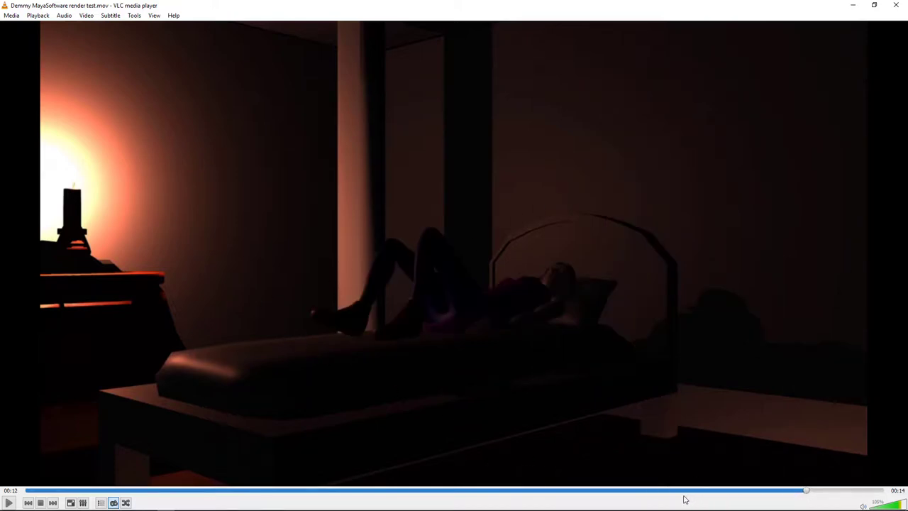
{"action": "left_click", "coordinate": [649, 490]}
{"action": "left_click", "coordinate": [667, 490]}
{"action": "mouse_move", "coordinate": [670, 490]}
{"action": "left_mouse_down"}
{"action": "mouse_move", "coordinate": [686, 490]}
{"action": "mouse_move", "coordinate": [661, 490]}
{"action": "left_mouse_up"}
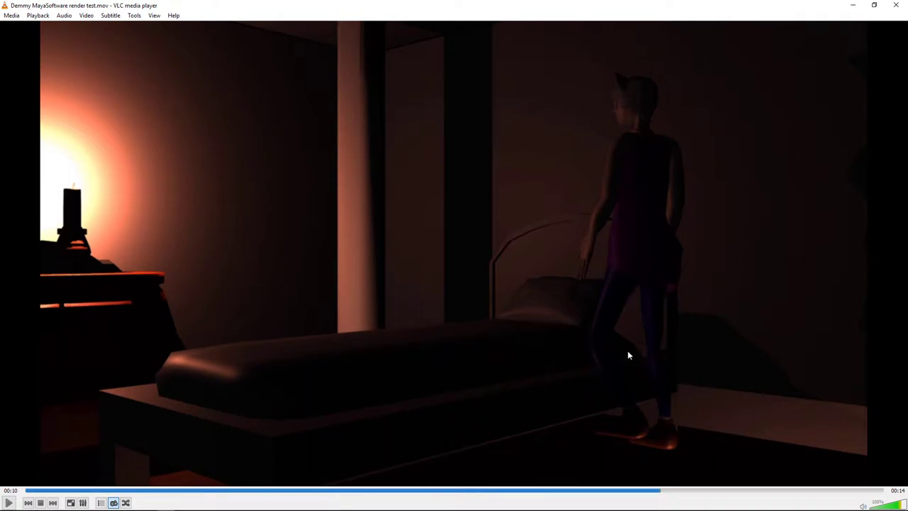
{"action": "left_click", "coordinate": [575, 317]}
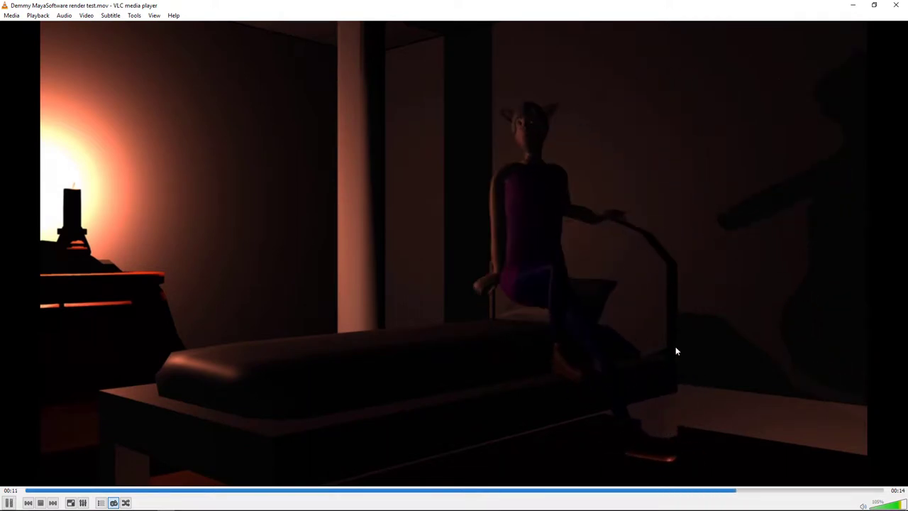
{"action": "left_click", "coordinate": [552, 380]}
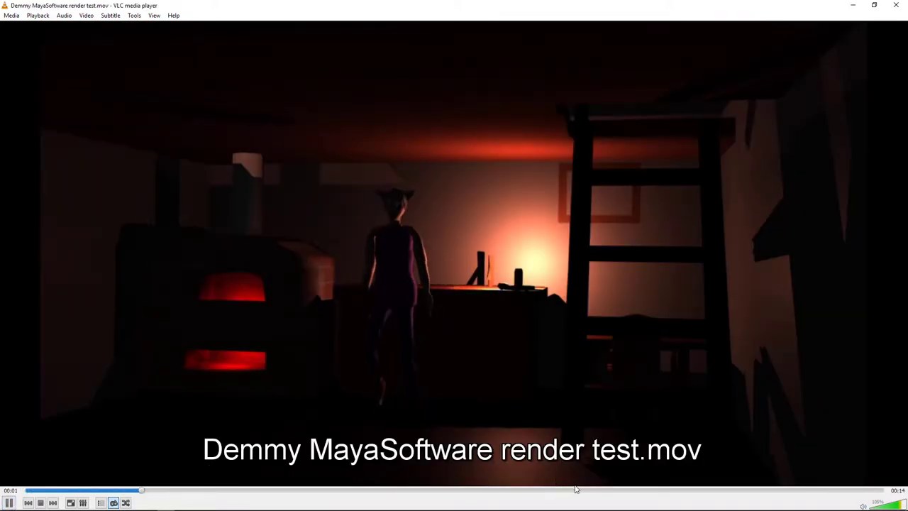
Step: Scrub the render test to 00:12, pause it, then step back to 00:11 as she sits on the bed
{"action": "left_click_drag", "start_coordinate": [574, 488], "coordinate": [763, 491]}
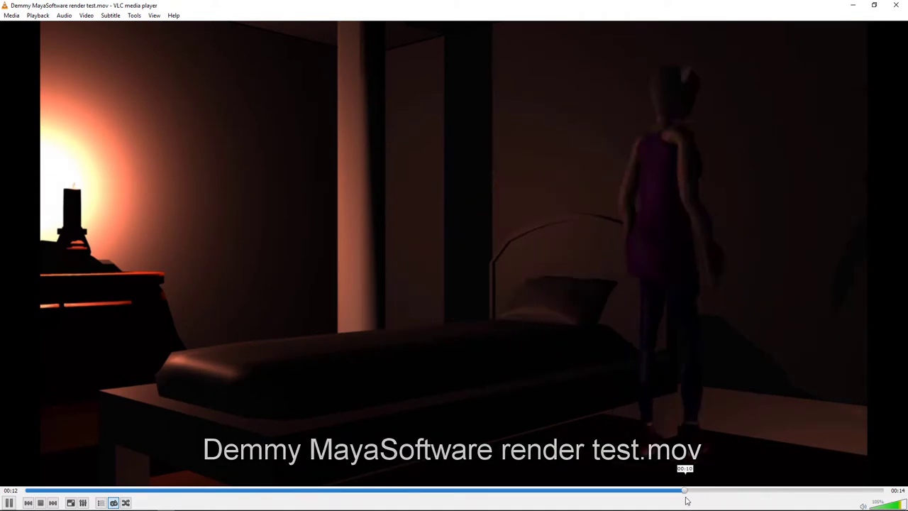
{"action": "left_click", "coordinate": [665, 421]}
{"action": "left_click", "coordinate": [655, 405]}
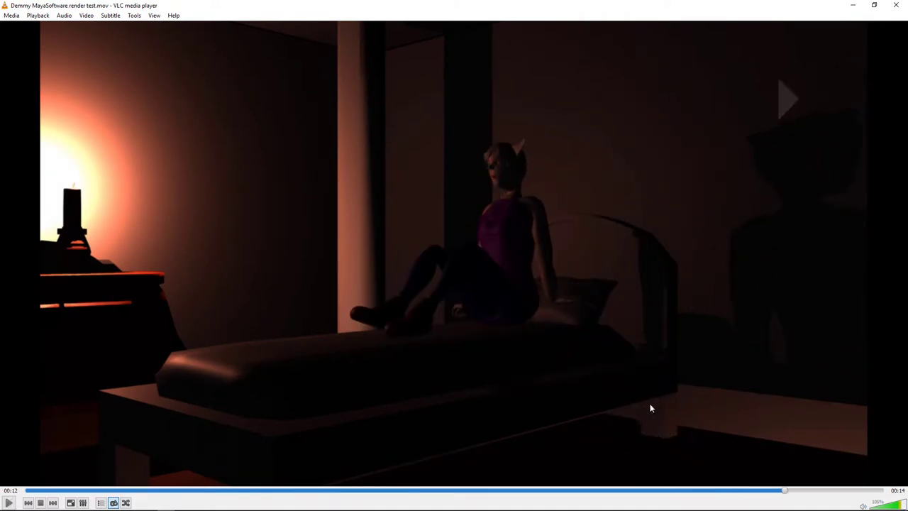
{"action": "left_click", "coordinate": [639, 405]}
{"action": "left_click_drag", "start_coordinate": [786, 495], "coordinate": [714, 491]}
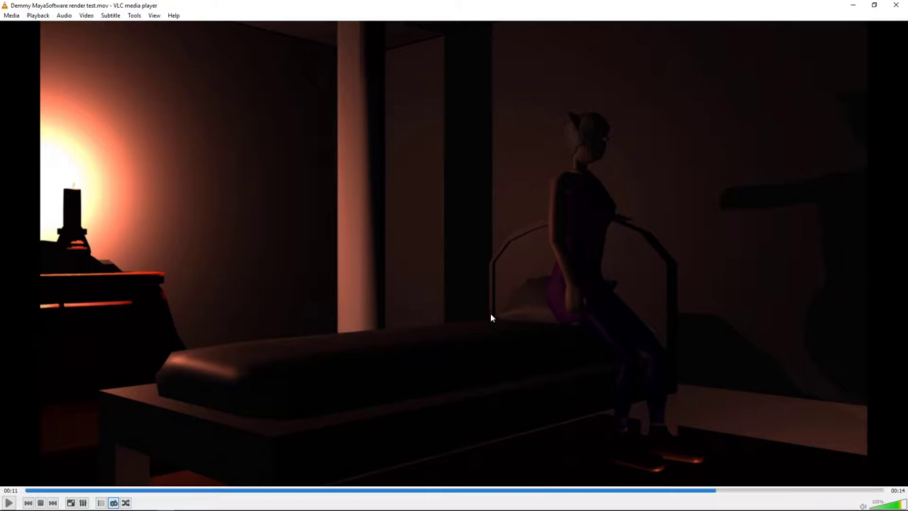
Step: Rock back and forth through the 00:11 sit-down frames, ending paused at 00:12 as she leans back
{"action": "key", "text": "space"}
{"action": "key", "text": "space"}
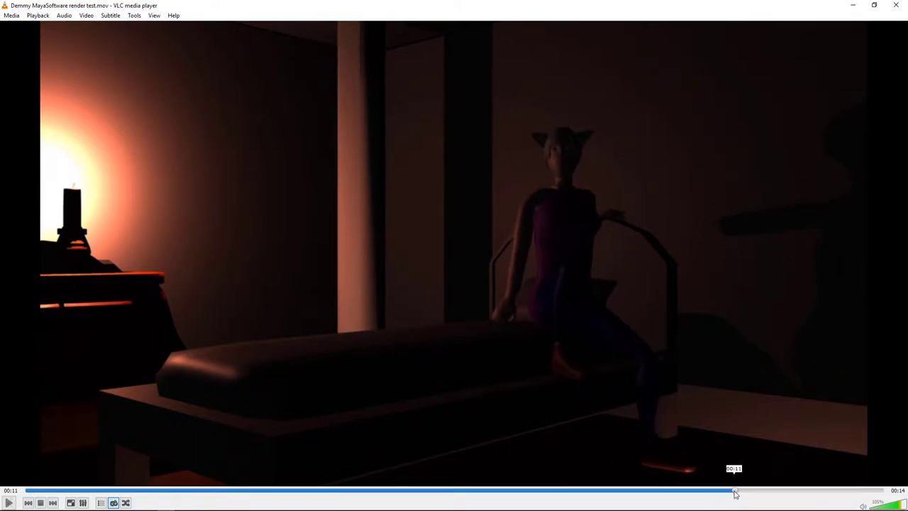
{"action": "left_click", "coordinate": [707, 490]}
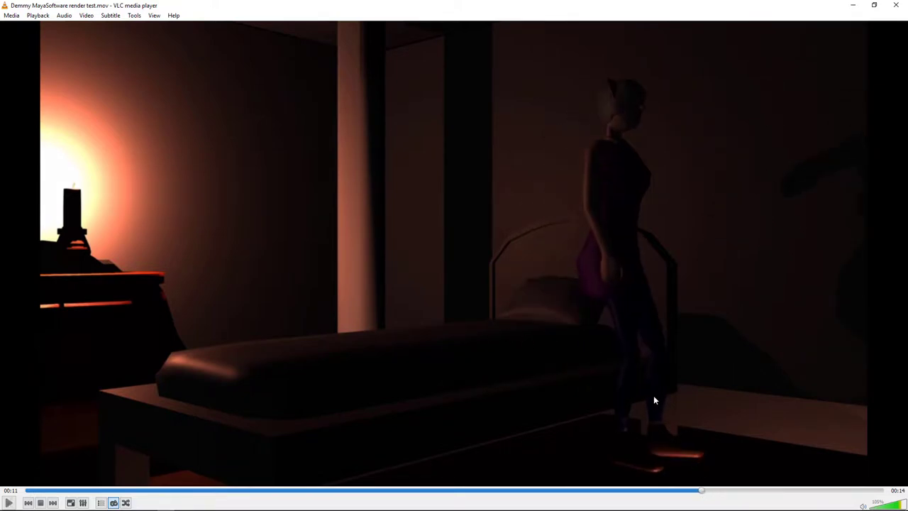
{"action": "key", "text": "space"}
{"action": "key", "text": "space"}
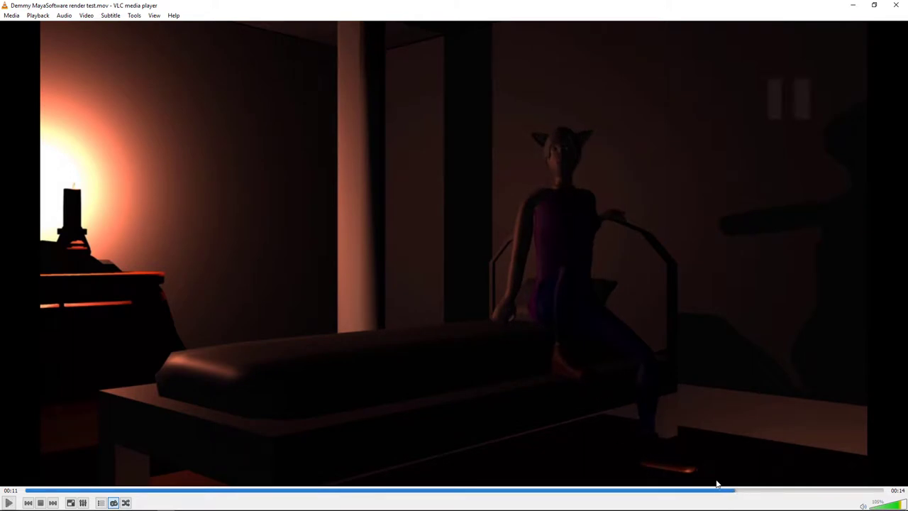
{"action": "mouse_move", "coordinate": [731, 493]}
{"action": "left_mouse_down"}
{"action": "mouse_move", "coordinate": [721, 492]}
{"action": "mouse_move", "coordinate": [732, 495]}
{"action": "left_mouse_up"}
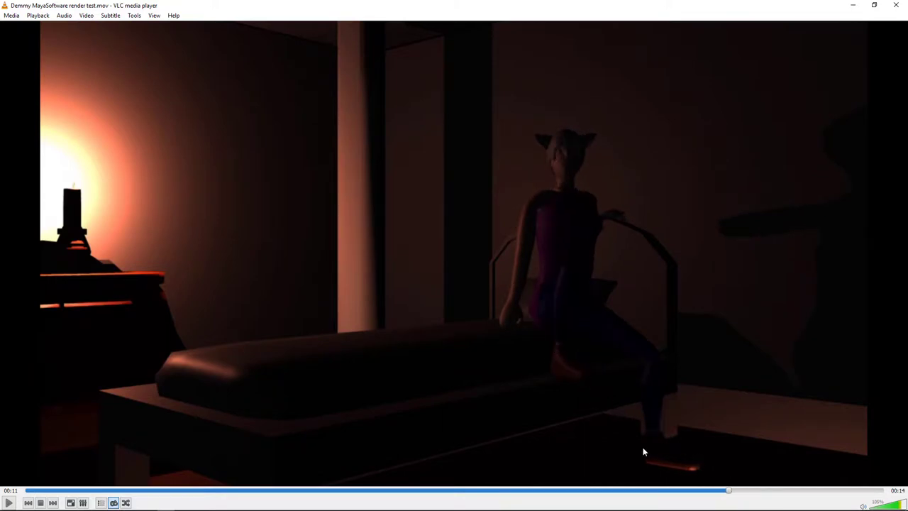
{"action": "left_click", "coordinate": [742, 493]}
{"action": "mouse_move", "coordinate": [743, 495]}
{"action": "left_mouse_down"}
{"action": "mouse_move", "coordinate": [734, 492]}
{"action": "mouse_move", "coordinate": [742, 497]}
{"action": "left_mouse_up"}
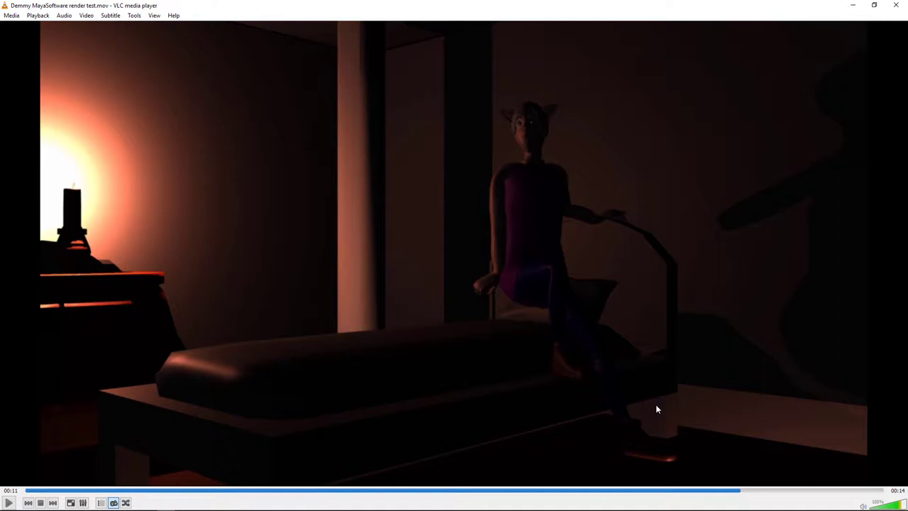
{"action": "left_click_drag", "start_coordinate": [740, 490], "coordinate": [759, 495]}
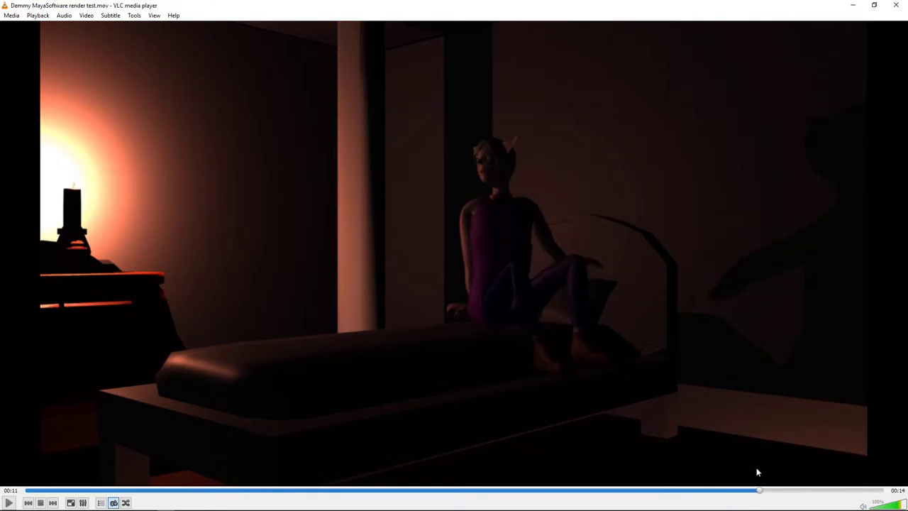
{"action": "left_click", "coordinate": [764, 492]}
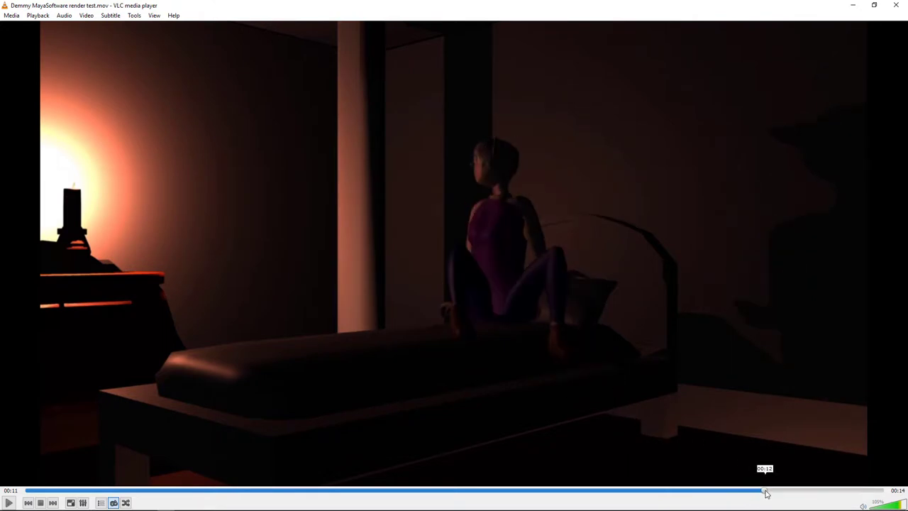
{"action": "mouse_move", "coordinate": [766, 494]}
{"action": "left_mouse_down"}
{"action": "mouse_move", "coordinate": [757, 496]}
{"action": "mouse_move", "coordinate": [783, 497]}
{"action": "mouse_move", "coordinate": [760, 495]}
{"action": "left_mouse_up"}
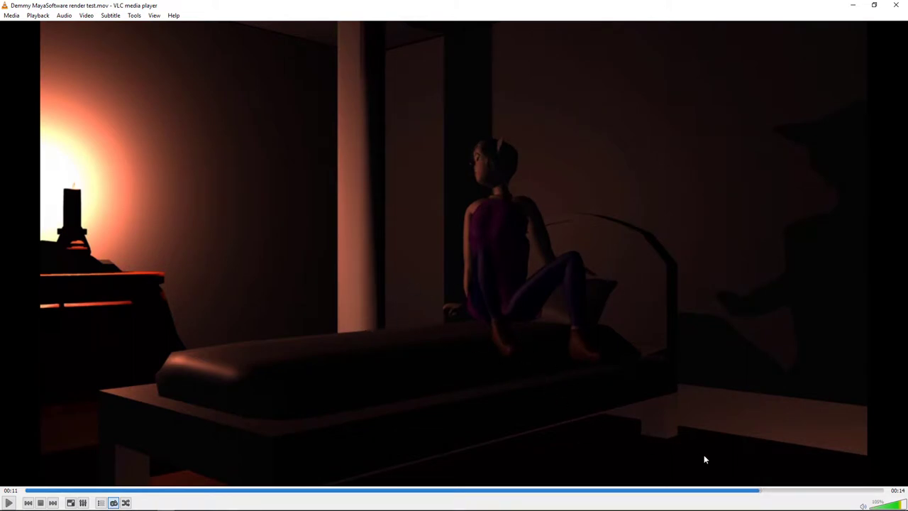
{"action": "left_click_drag", "start_coordinate": [764, 491], "coordinate": [789, 493]}
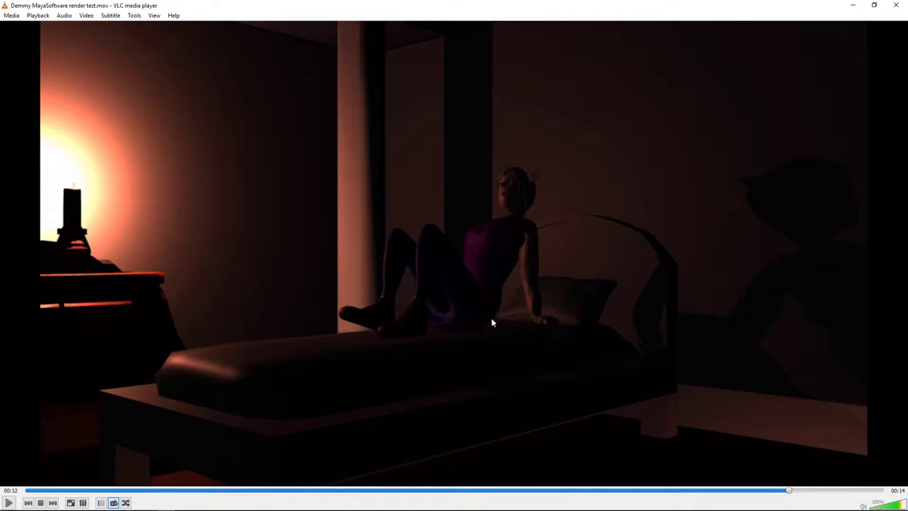
Step: Compare the sitting-up and lying-back frames, advancing to where she lies on the bed
{"action": "left_click", "coordinate": [801, 492]}
{"action": "mouse_move", "coordinate": [803, 493]}
{"action": "left_mouse_down"}
{"action": "mouse_move", "coordinate": [821, 490]}
{"action": "mouse_move", "coordinate": [793, 492]}
{"action": "left_mouse_up"}
{"action": "left_click", "coordinate": [795, 491]}
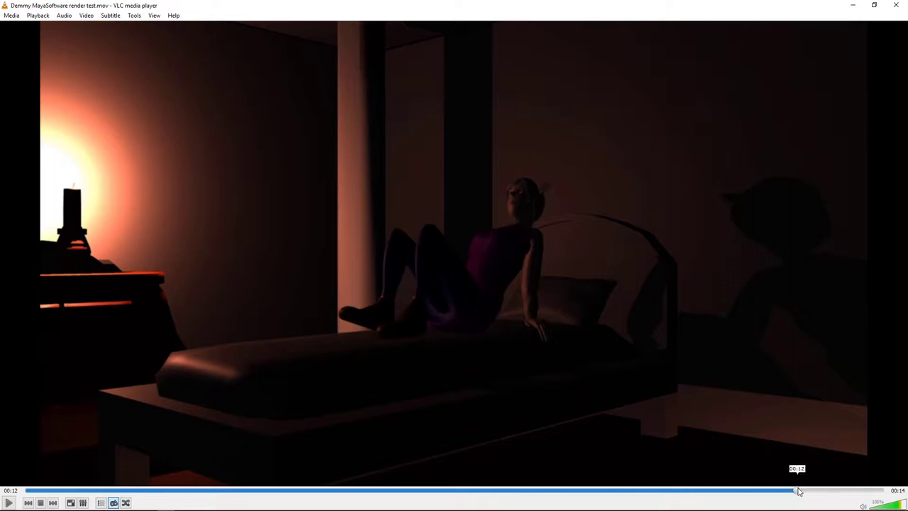
{"action": "left_click_drag", "start_coordinate": [797, 489], "coordinate": [885, 497]}
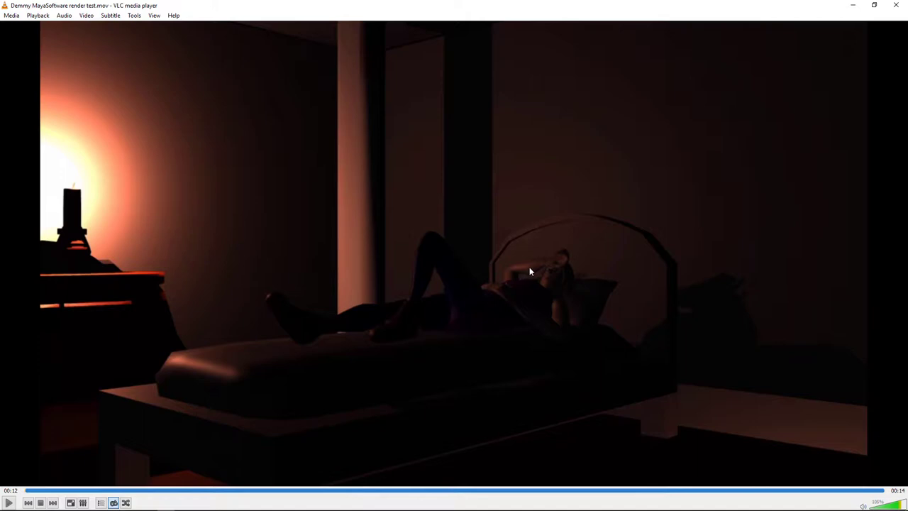
Step: Jump back to 00:08 and play the render test through to the end
{"action": "left_click_drag", "start_coordinate": [565, 490], "coordinate": [602, 500]}
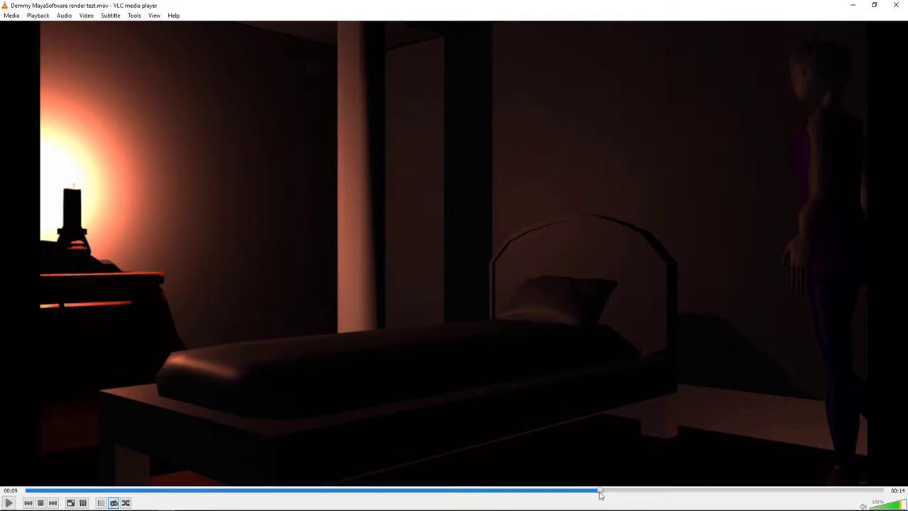
{"action": "key", "text": "space"}
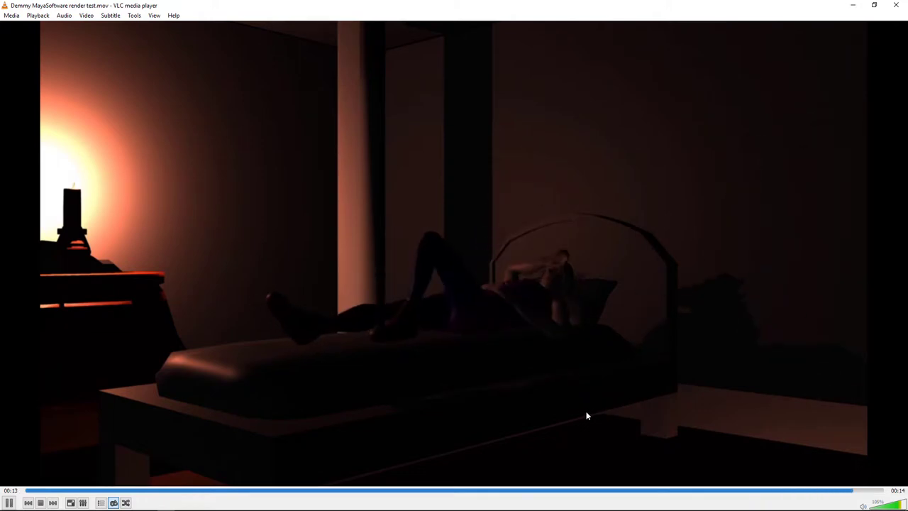
{"action": "key", "text": "space"}
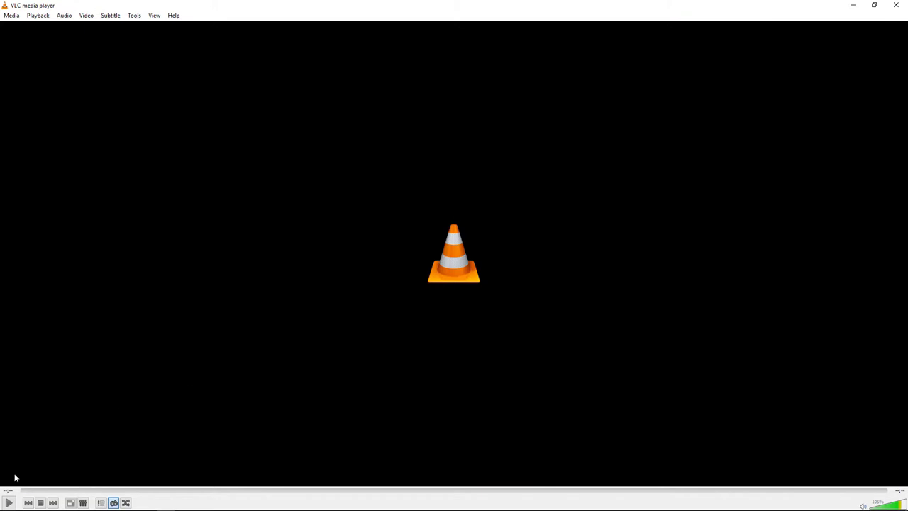
{"action": "left_click", "coordinate": [10, 503]}
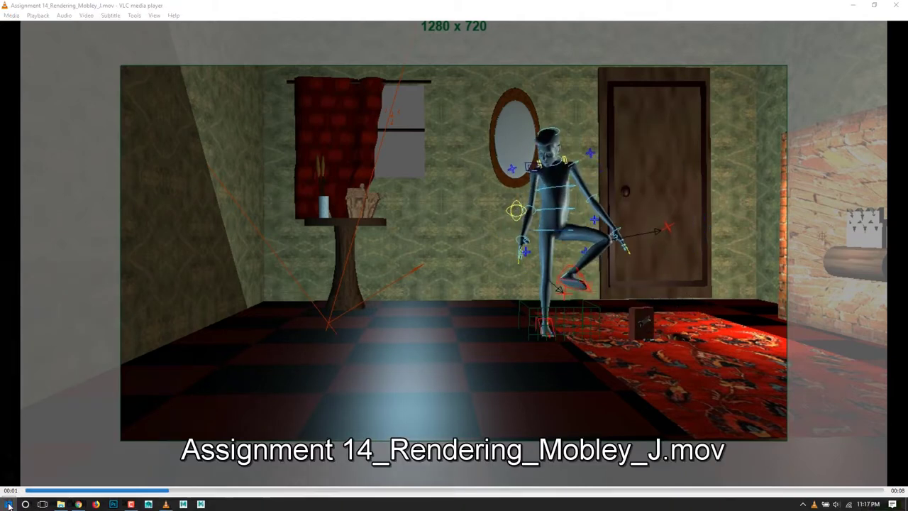
Step: Pause the Mobley render and scrub forward in small steps to 00:03 as he steps onto the rug
{"action": "left_click", "coordinate": [9, 503]}
{"action": "left_click_drag", "start_coordinate": [39, 492], "coordinate": [99, 497]}
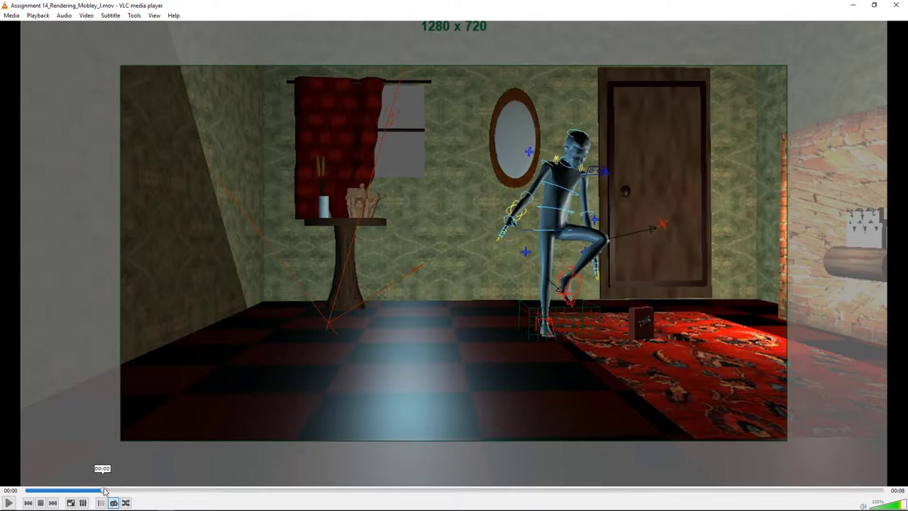
{"action": "left_click_drag", "start_coordinate": [103, 491], "coordinate": [196, 491]}
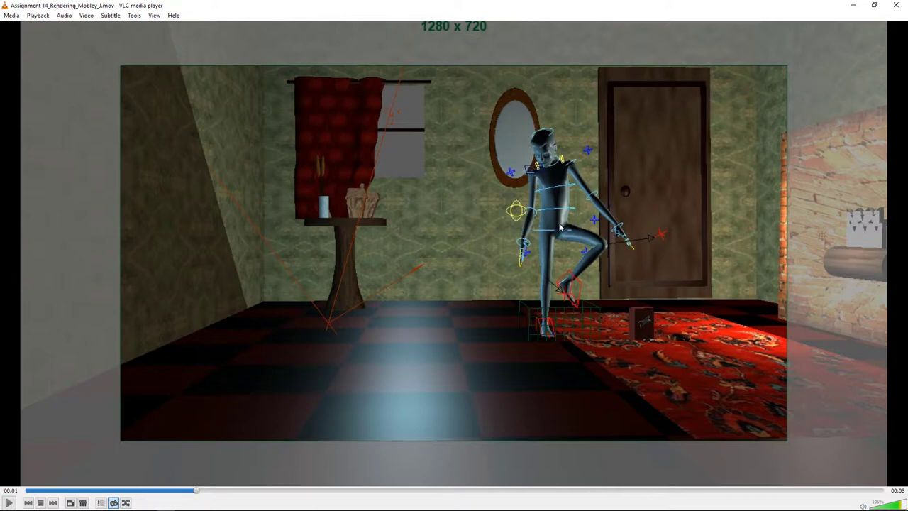
{"action": "left_click", "coordinate": [215, 491]}
{"action": "left_click_drag", "start_coordinate": [215, 491], "coordinate": [323, 489]}
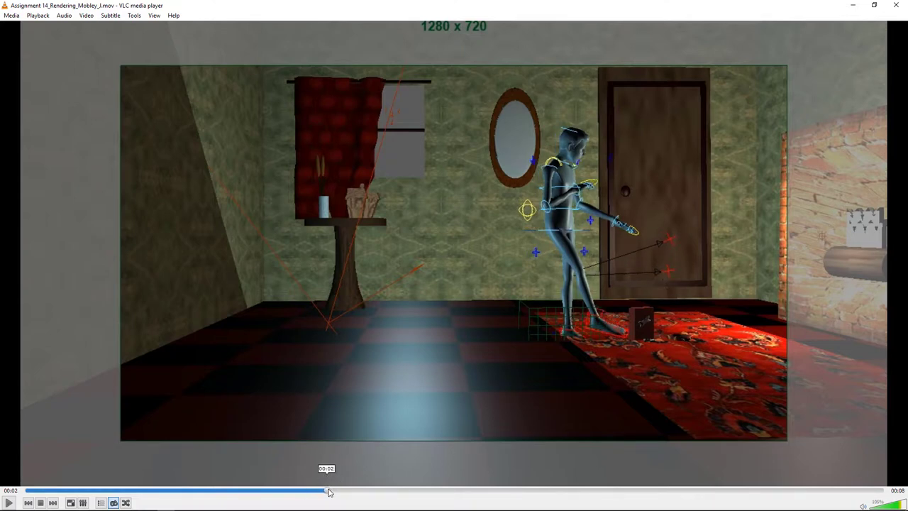
{"action": "left_click_drag", "start_coordinate": [326, 489], "coordinate": [343, 507]}
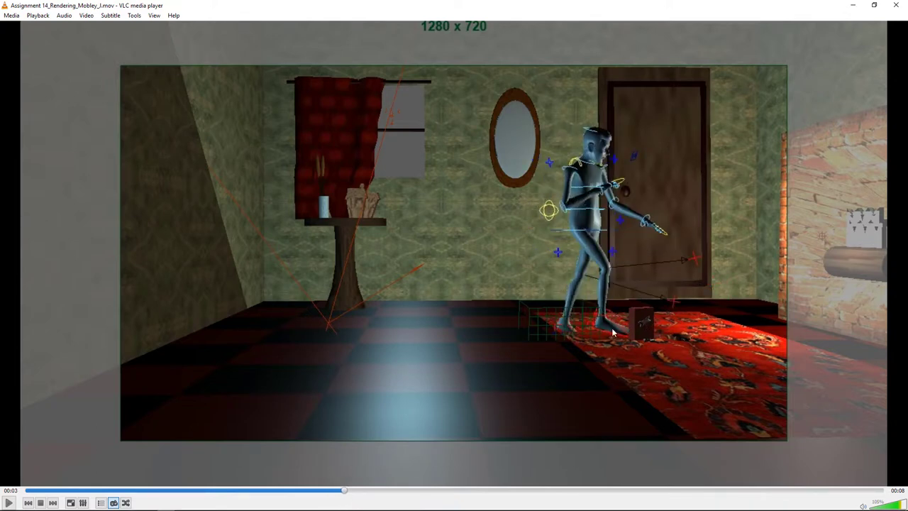
Step: Scrub the Mobley render through 00:04–00:05, play briefly, then pause and compare poses around 00:06
{"action": "left_click_drag", "start_coordinate": [359, 490], "coordinate": [424, 496]}
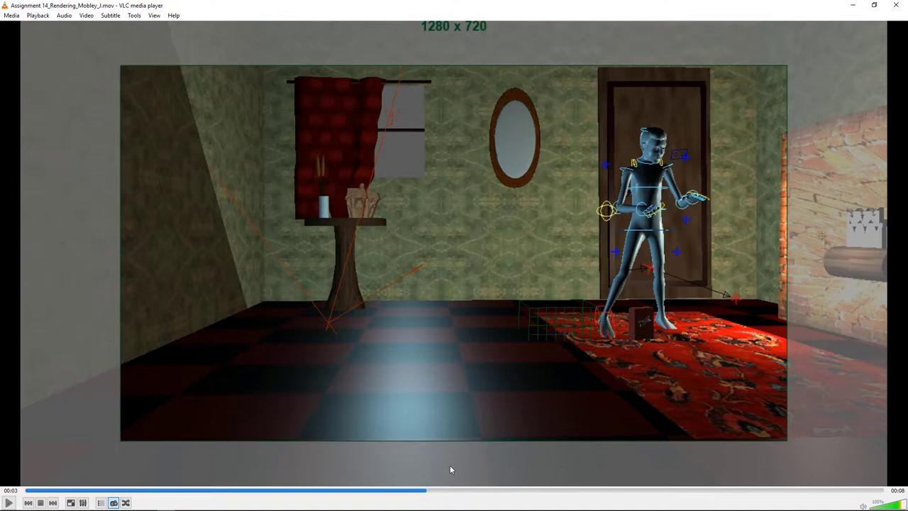
{"action": "left_click_drag", "start_coordinate": [442, 491], "coordinate": [492, 492]}
{"action": "key", "text": "space"}
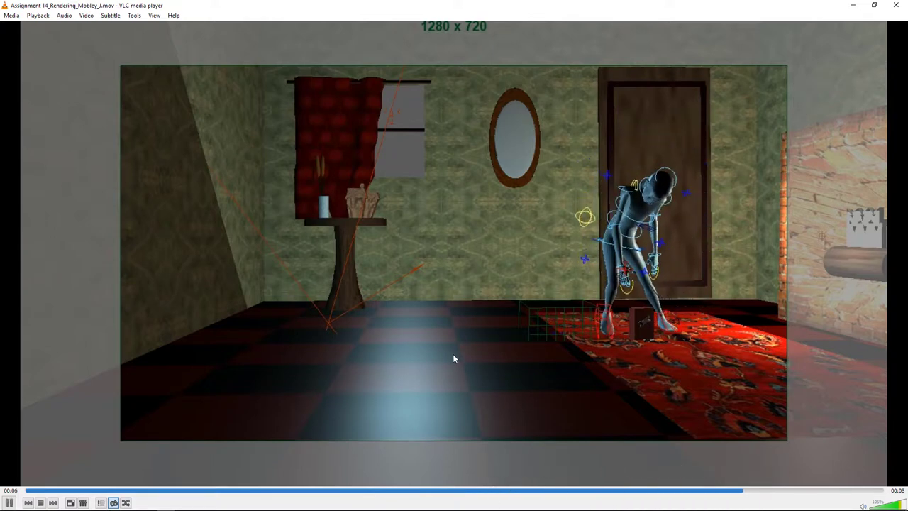
{"action": "key", "text": "space"}
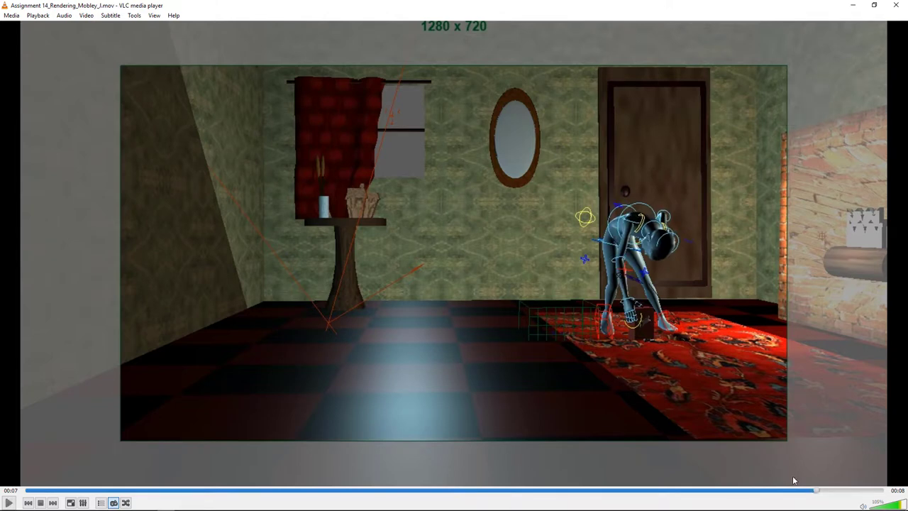
{"action": "left_click_drag", "start_coordinate": [812, 491], "coordinate": [730, 494]}
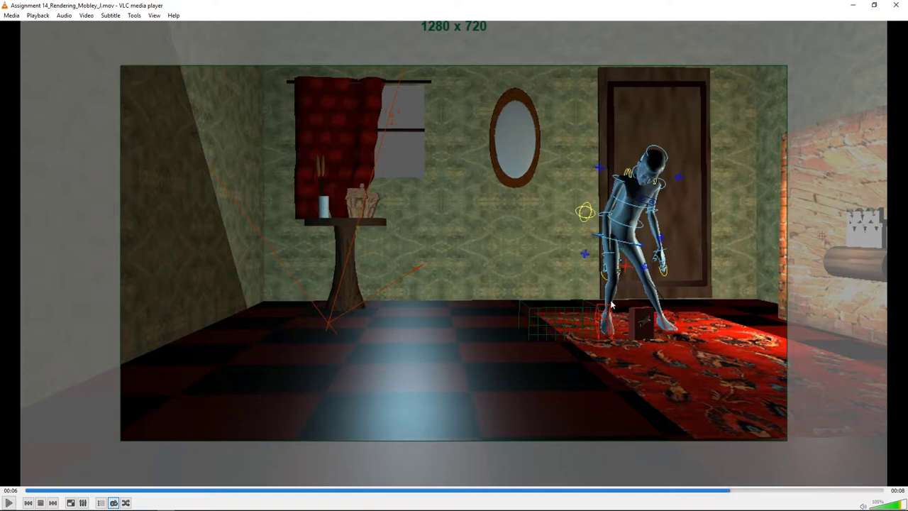
{"action": "left_click_drag", "start_coordinate": [738, 488], "coordinate": [642, 477]}
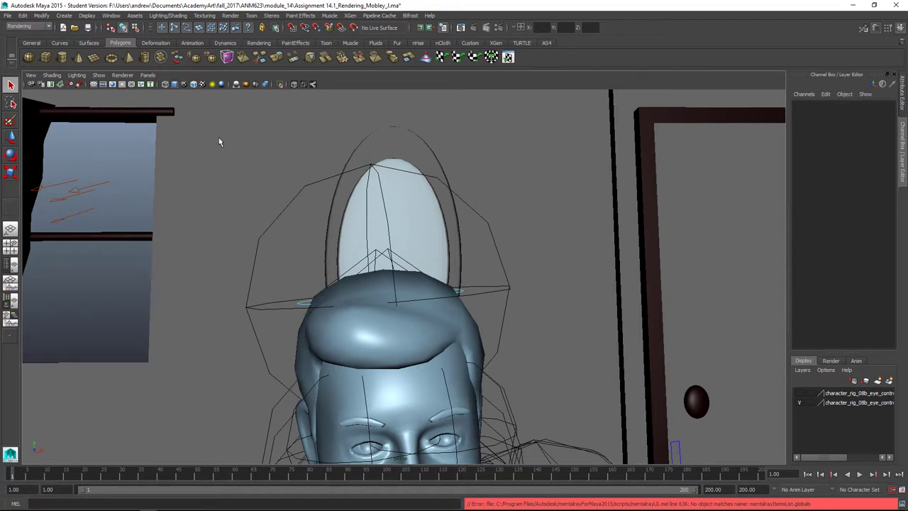
Step: In Render Settings, review the renderable cameras and the viewport camera, then scrub the animation to frame 39
{"action": "left_click", "coordinate": [500, 27]}
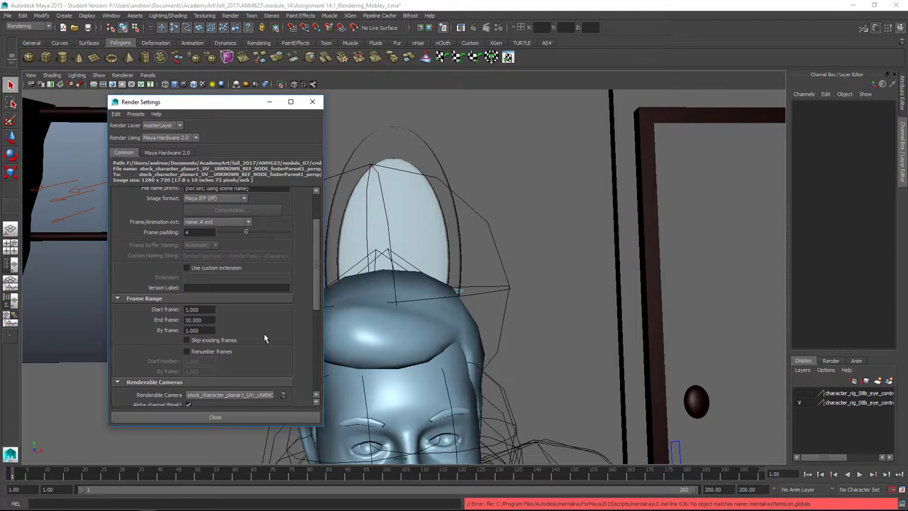
{"action": "scroll", "coordinate": [242, 340], "scroll_direction": "down", "scroll_amount": 3}
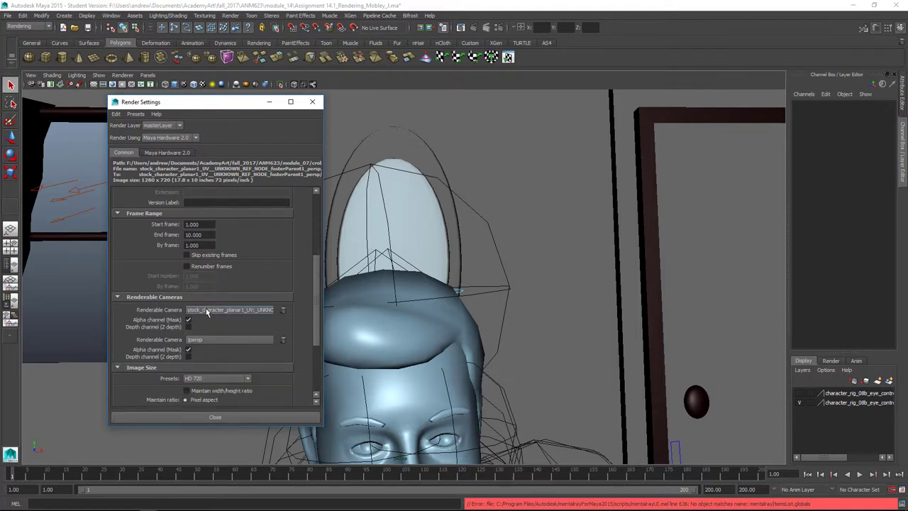
{"action": "left_click", "coordinate": [207, 310]}
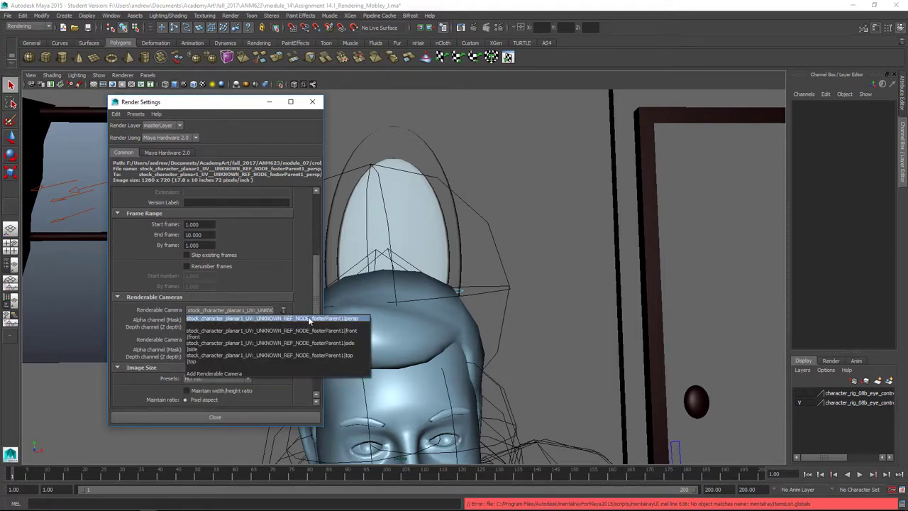
{"action": "left_click", "coordinate": [363, 82]}
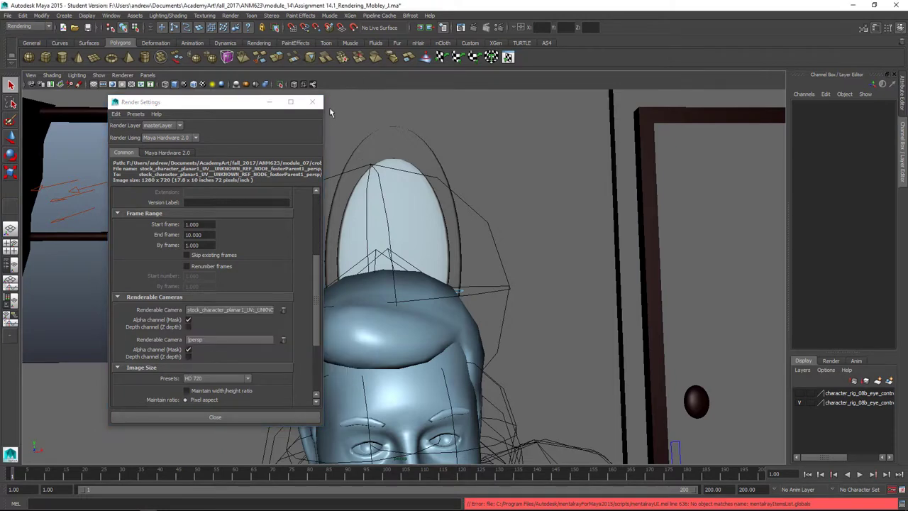
{"action": "left_click", "coordinate": [147, 76]}
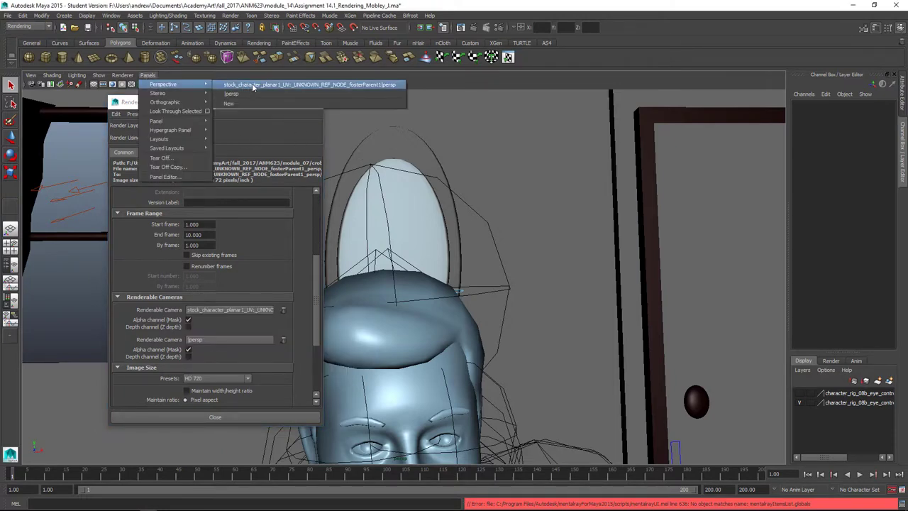
{"action": "left_click", "coordinate": [311, 84]}
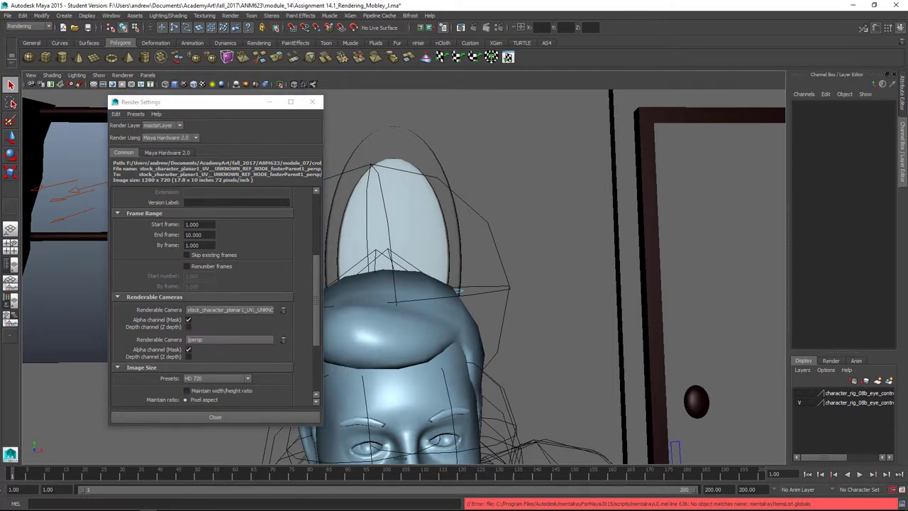
{"action": "key", "text": "alt+v"}
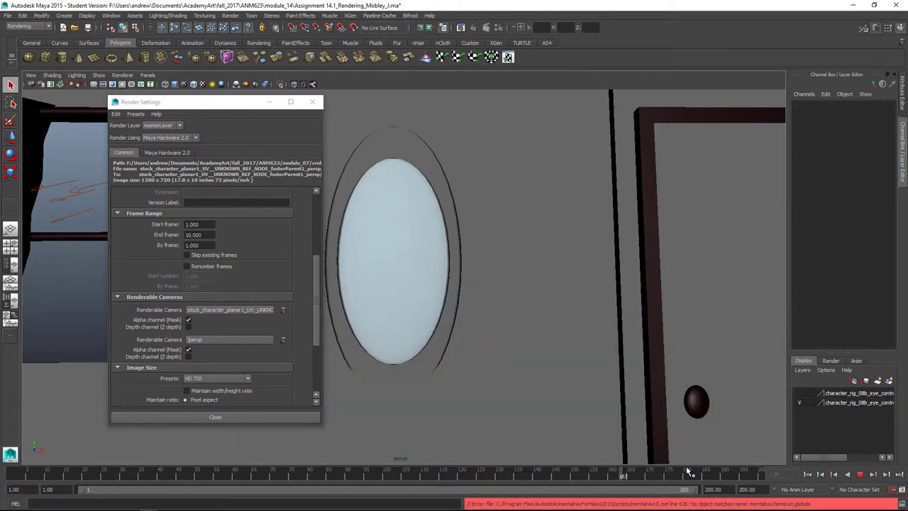
{"action": "left_click_drag", "start_coordinate": [725, 470], "coordinate": [214, 464]}
Step: Remove stock_character_planar1 from renderable cameras, leaving persp, and check the 1–10 frame range before closing
{"action": "left_click", "coordinate": [247, 311]}
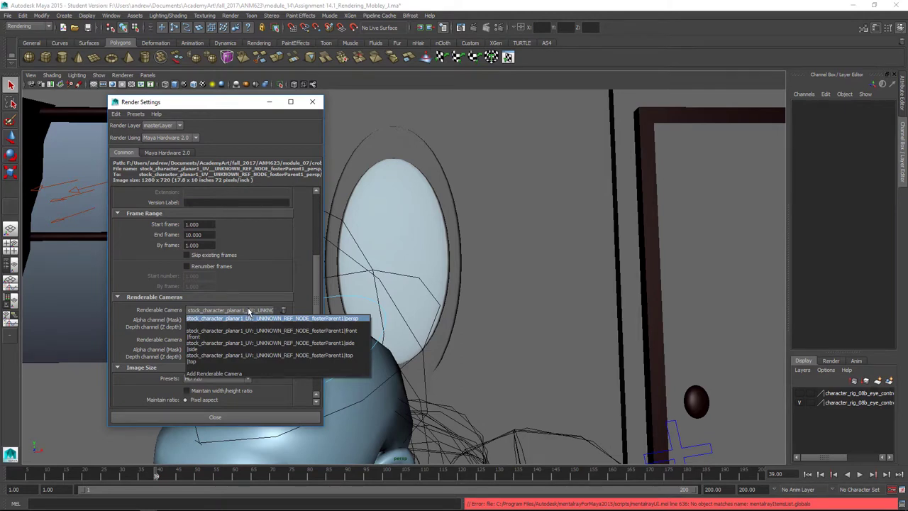
{"action": "left_click", "coordinate": [198, 297]}
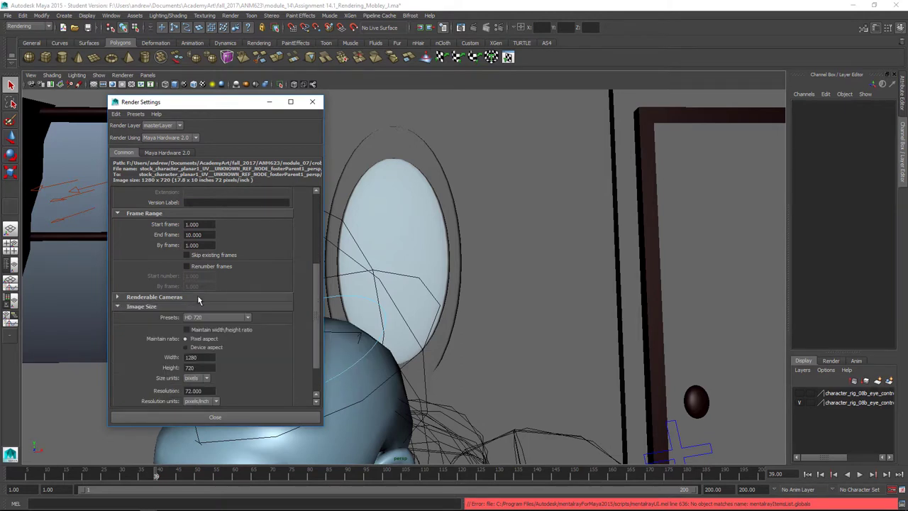
{"action": "left_click", "coordinate": [207, 307]}
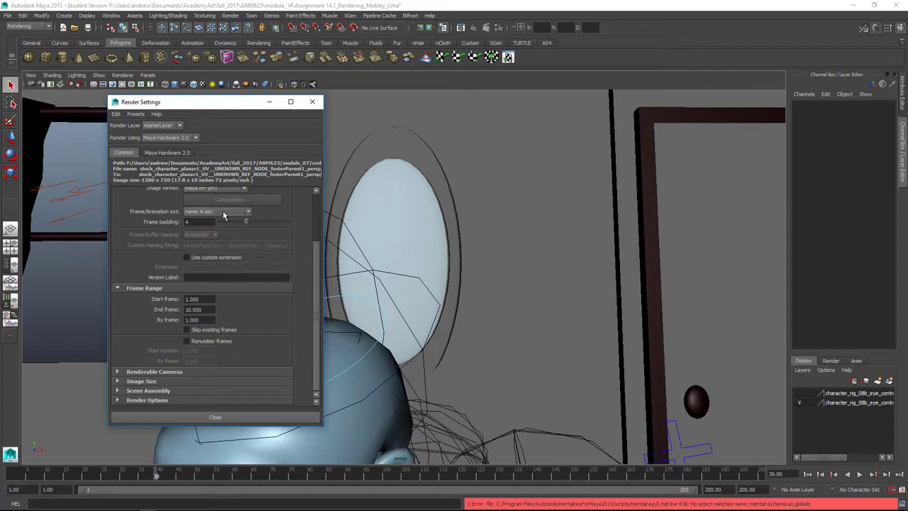
{"action": "left_click", "coordinate": [195, 372]}
{"action": "scroll", "coordinate": [227, 357], "scroll_direction": "down", "scroll_amount": 3}
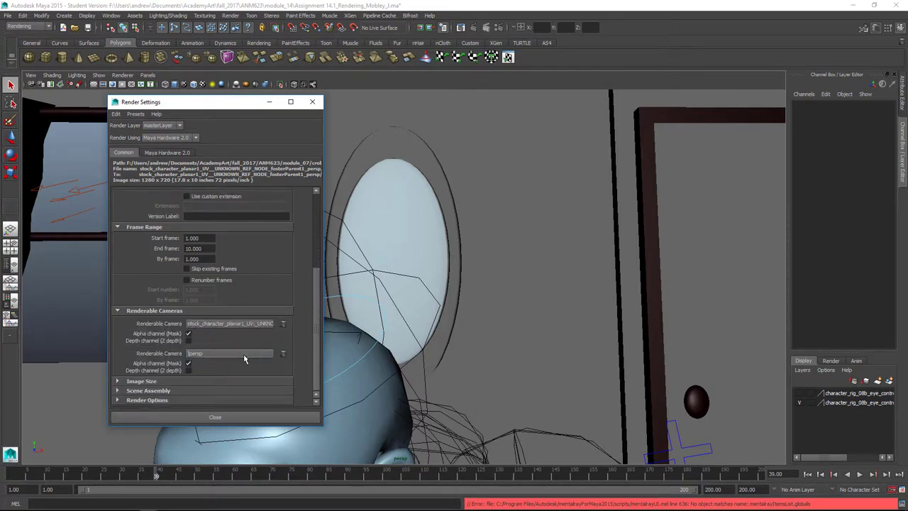
{"action": "left_click", "coordinate": [282, 323]}
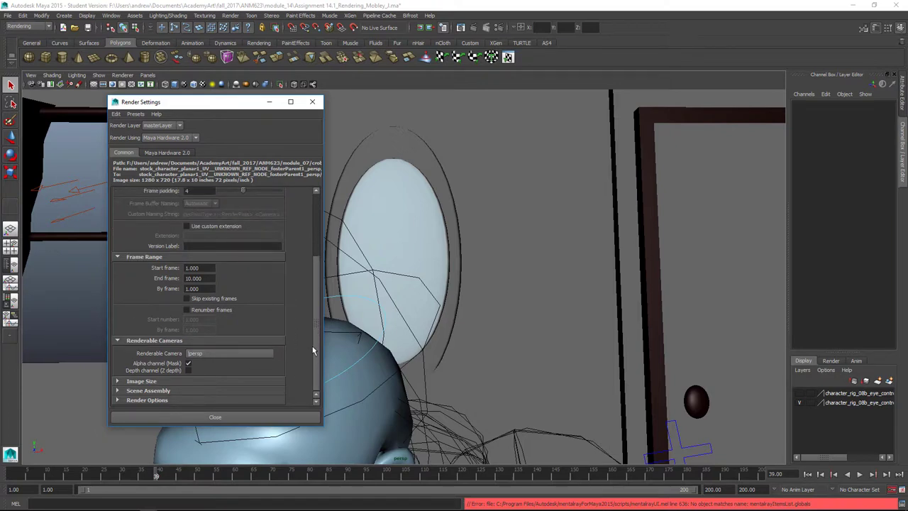
{"action": "scroll", "coordinate": [312, 345], "scroll_direction": "up", "scroll_amount": 3}
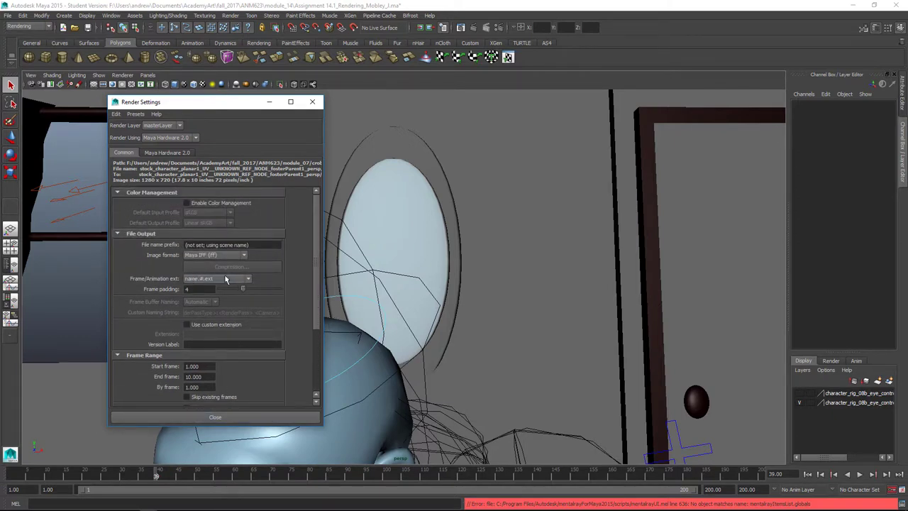
{"action": "left_click", "coordinate": [198, 377]}
{"action": "left_click", "coordinate": [314, 102]}
Step: Confirm Mayatomr.mll is loaded in the Plug-in Manager, then switch to the browser's mental ray search
{"action": "left_click", "coordinate": [112, 16]}
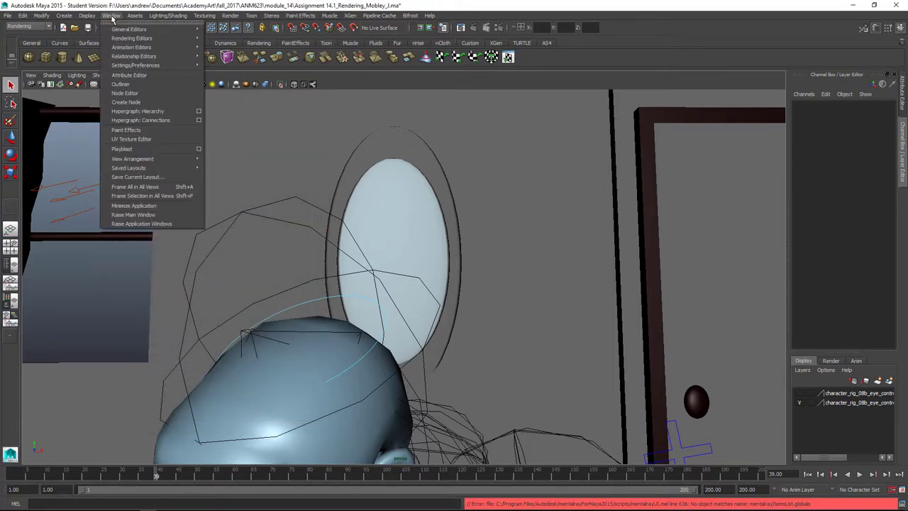
{"action": "mouse_move", "coordinate": [163, 65]}
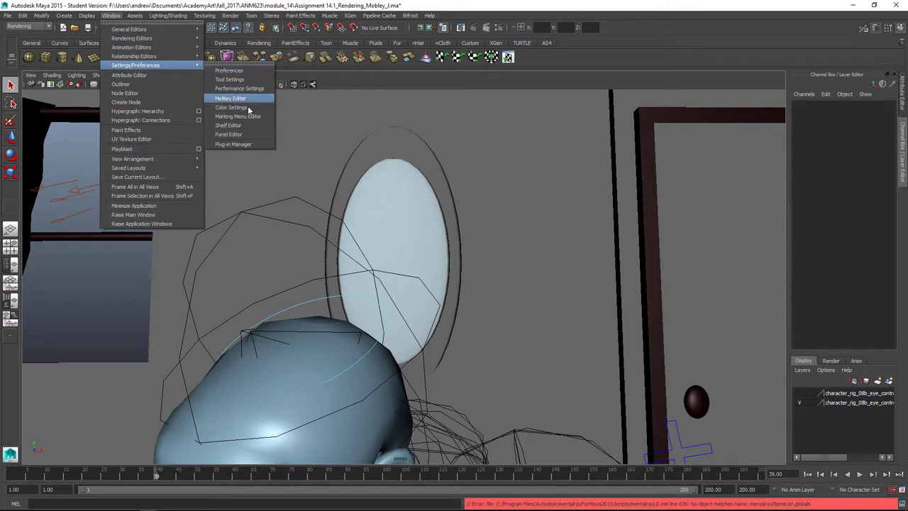
{"action": "left_click", "coordinate": [248, 146]}
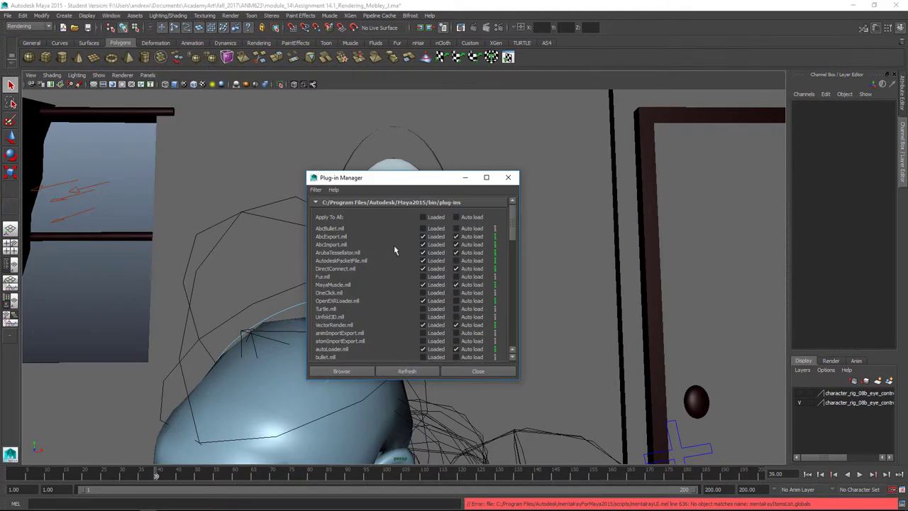
{"action": "scroll", "coordinate": [409, 244], "scroll_direction": "down", "scroll_amount": 5}
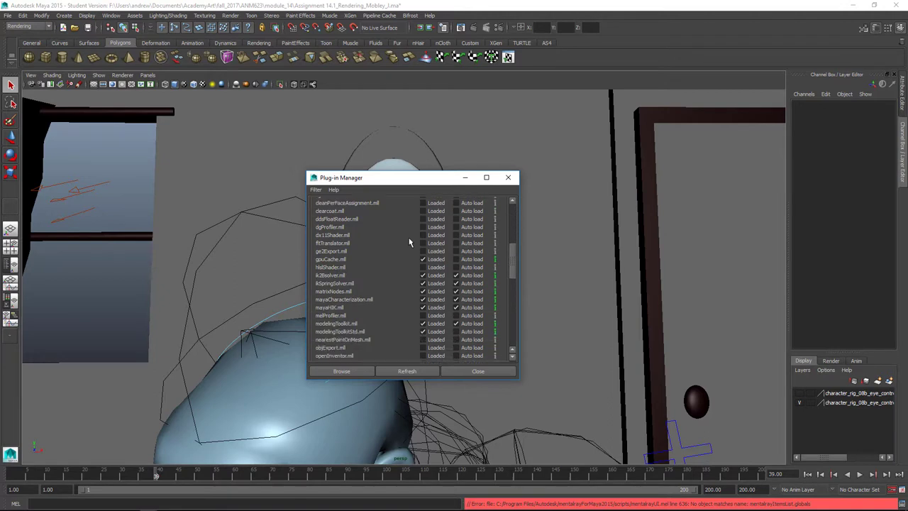
{"action": "scroll", "coordinate": [409, 243], "scroll_direction": "down", "scroll_amount": 3}
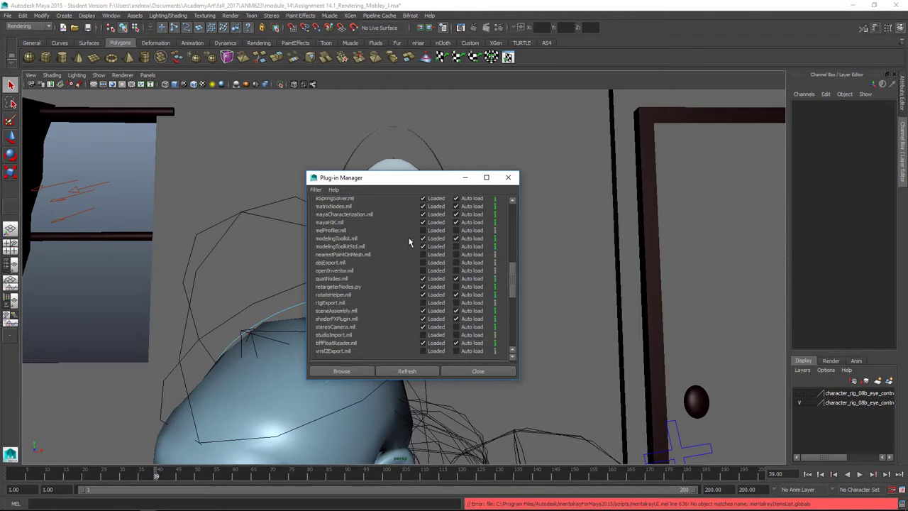
{"action": "scroll", "coordinate": [410, 242], "scroll_direction": "down", "scroll_amount": 3}
{"action": "scroll", "coordinate": [409, 242], "scroll_direction": "down", "scroll_amount": 2}
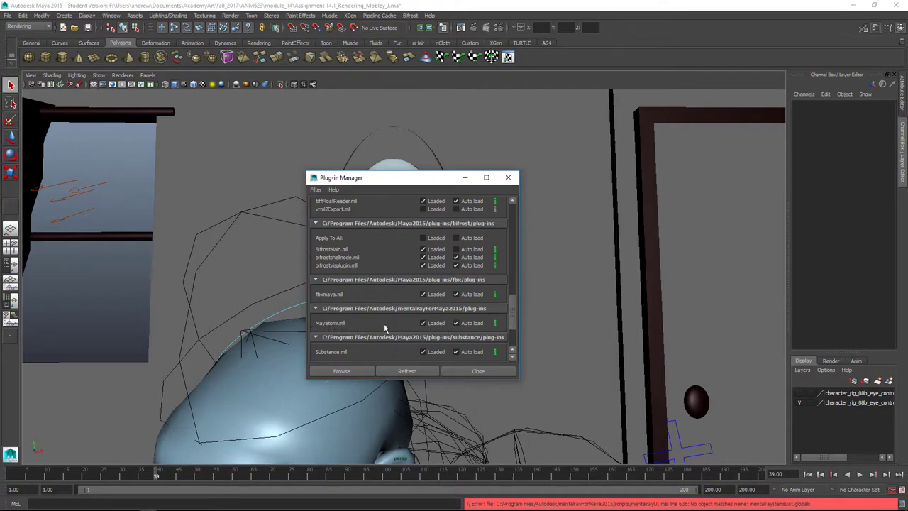
{"action": "scroll", "coordinate": [387, 323], "scroll_direction": "down", "scroll_amount": 2}
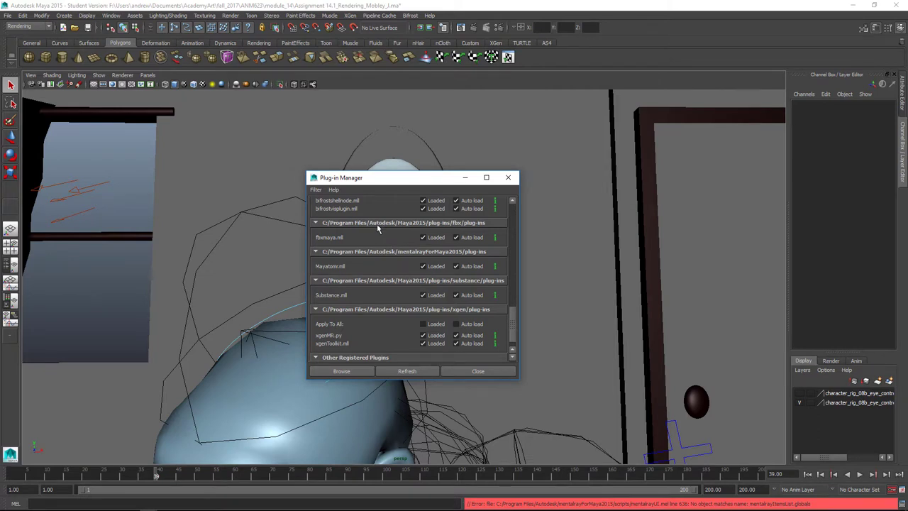
{"action": "key", "text": "alt+Tab"}
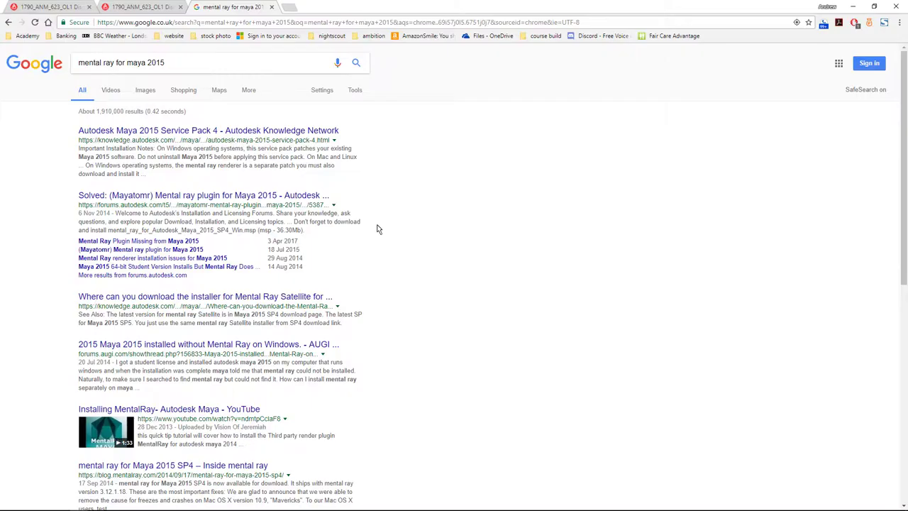
Step: Look over the Maya 2015 Service Pack 4 download page, then return to the mental ray results
{"action": "left_click", "coordinate": [192, 131]}
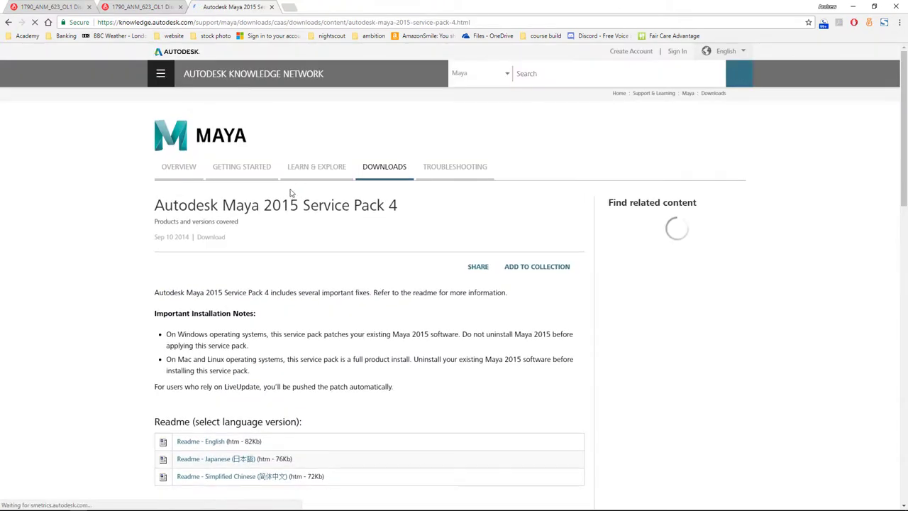
{"action": "scroll", "coordinate": [294, 173], "scroll_direction": "down", "scroll_amount": 4}
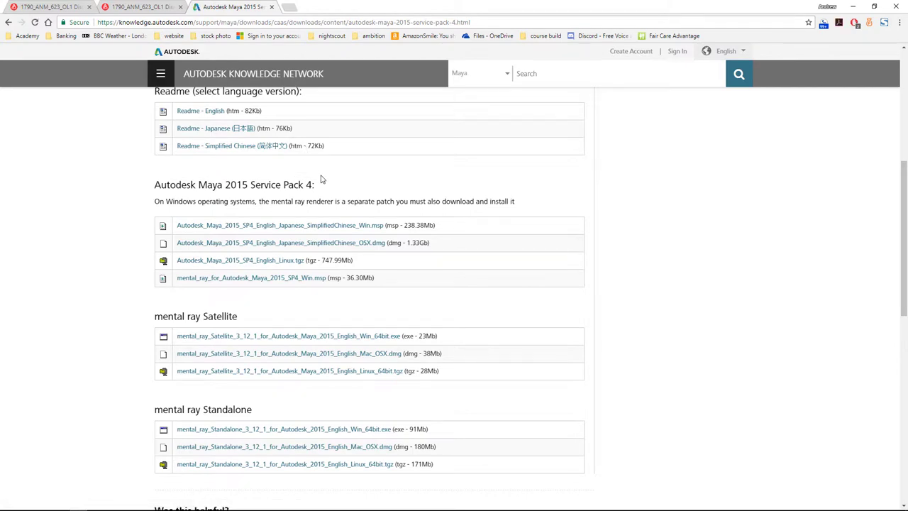
{"action": "scroll", "coordinate": [321, 179], "scroll_direction": "up", "scroll_amount": 1}
{"action": "scroll", "coordinate": [321, 180], "scroll_direction": "down", "scroll_amount": 3}
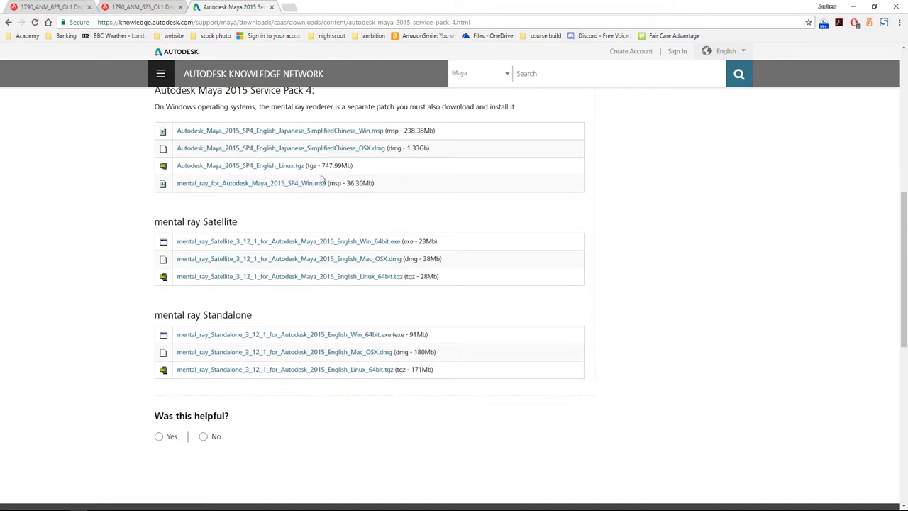
{"action": "scroll", "coordinate": [321, 179], "scroll_direction": "up", "scroll_amount": 3}
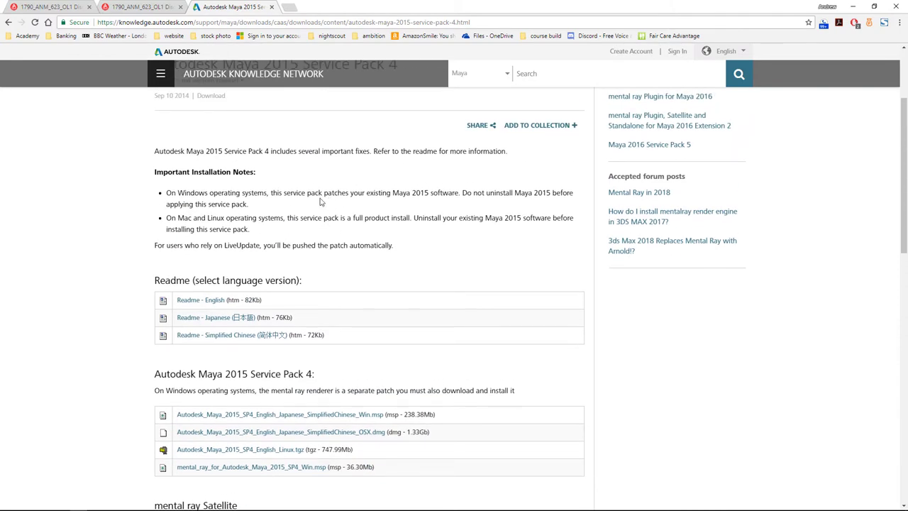
{"action": "left_click", "coordinate": [8, 22]}
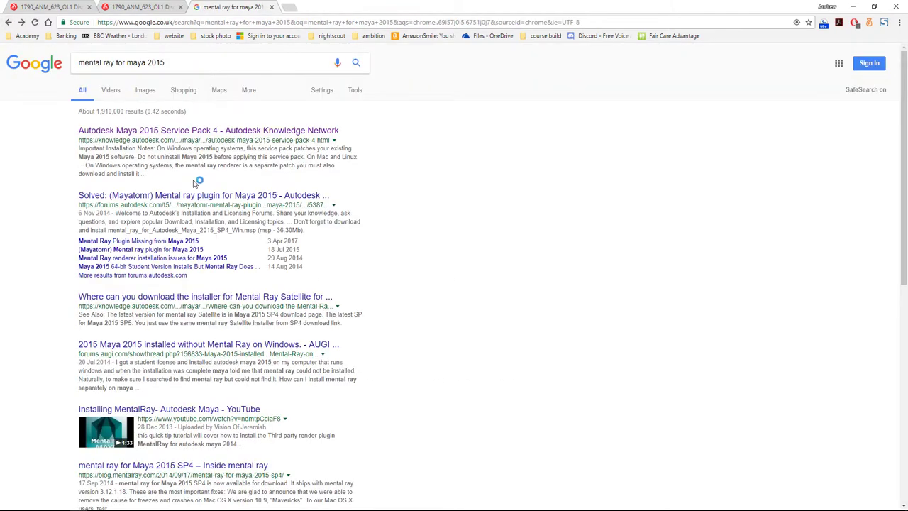
Step: Open the 'Solved: (Mayatomr) Mental ray plugin for Maya 2015' forum thread and scroll to its accepted solution
{"action": "left_click", "coordinate": [277, 201]}
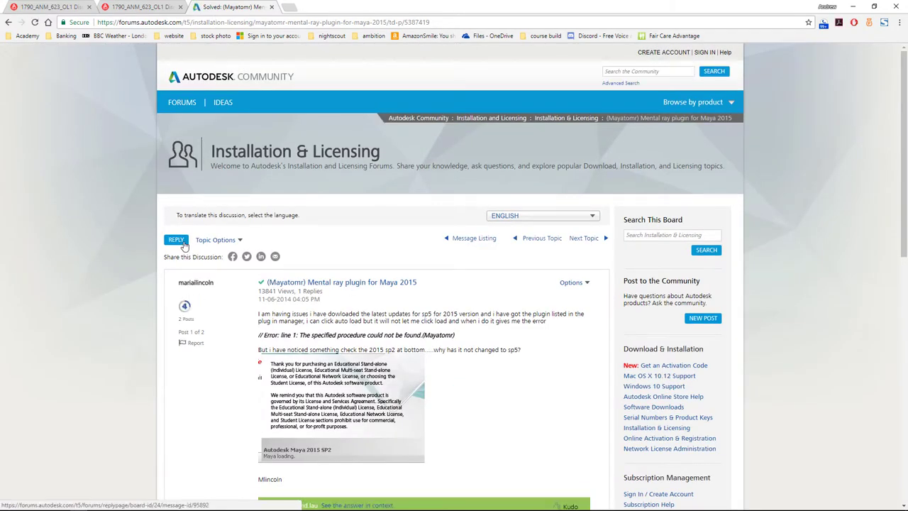
{"action": "scroll", "coordinate": [183, 244], "scroll_direction": "down", "scroll_amount": 5}
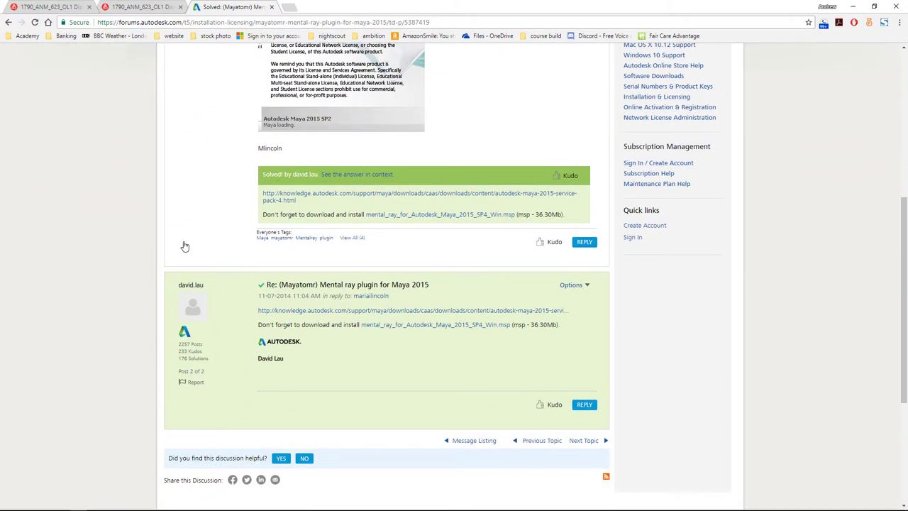
Step: Download the mental_ray_for_Autodesk_Maya_2015_SP4_Win.msp installer from Chrome to the Desktop
{"action": "left_click", "coordinate": [388, 220]}
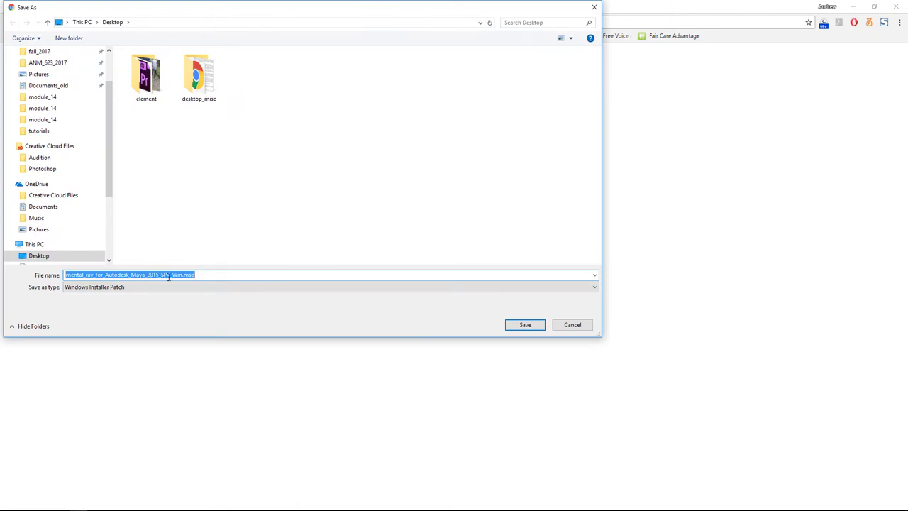
{"action": "left_click", "coordinate": [170, 276]}
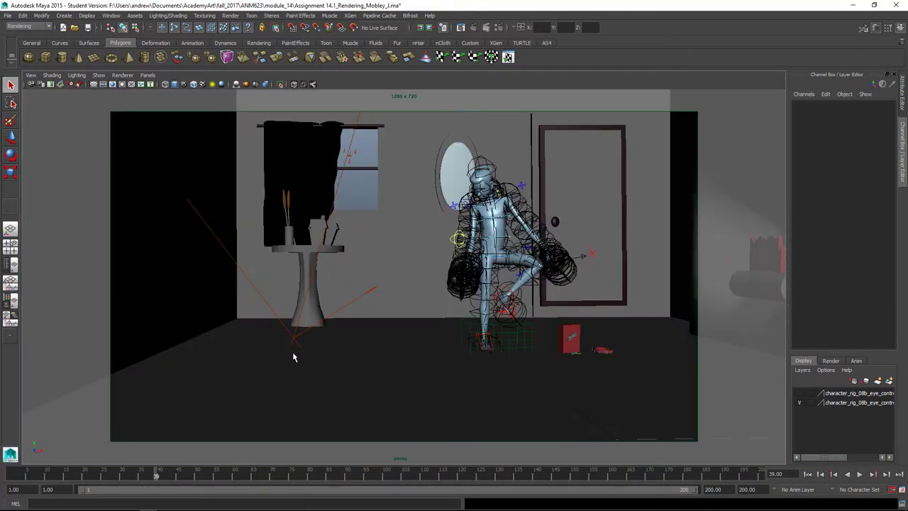
Step: Hide the character's dark wireframe overlay using the viewport Show menu
{"action": "left_click", "coordinate": [185, 298]}
{"action": "left_click", "coordinate": [99, 76]}
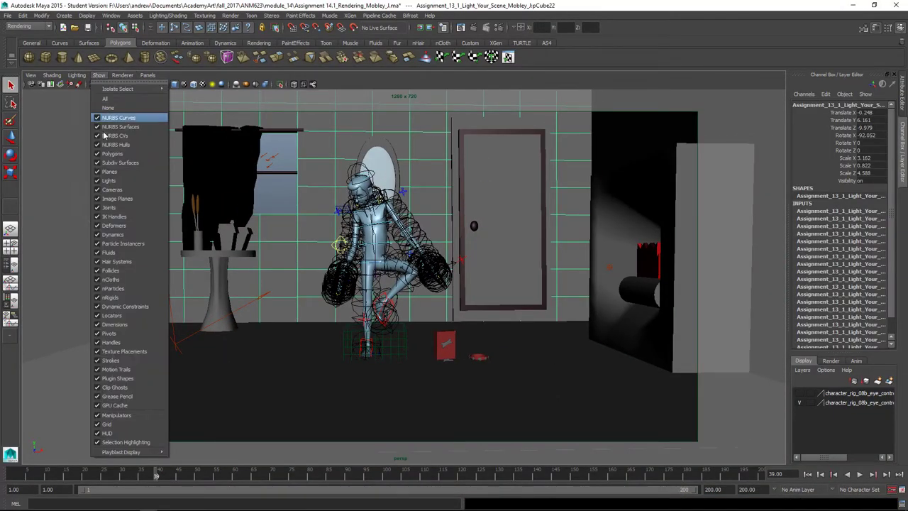
{"action": "left_click", "coordinate": [121, 213]}
Step: At frame 10, shift the RootX_M hip root left along X to about -0.34
{"action": "scroll", "coordinate": [508, 290], "scroll_direction": "up", "scroll_amount": 5}
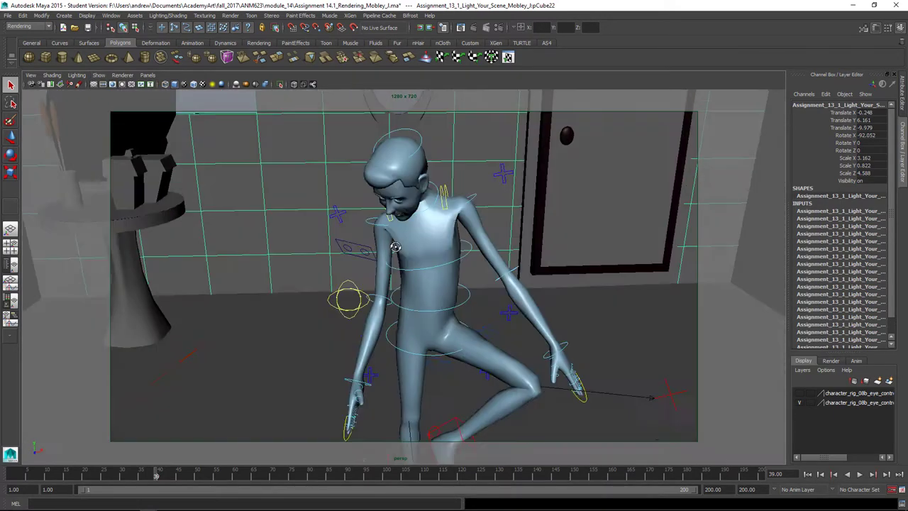
{"action": "left_click_drag", "start_coordinate": [396, 247], "coordinate": [387, 235], "text": "alt"}
{"action": "left_click", "coordinate": [383, 229]}
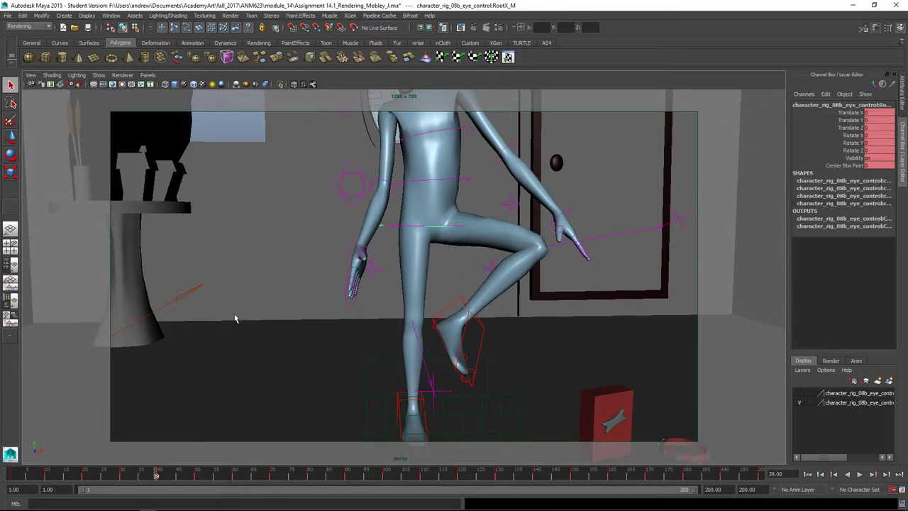
{"action": "key", "text": "alt+v"}
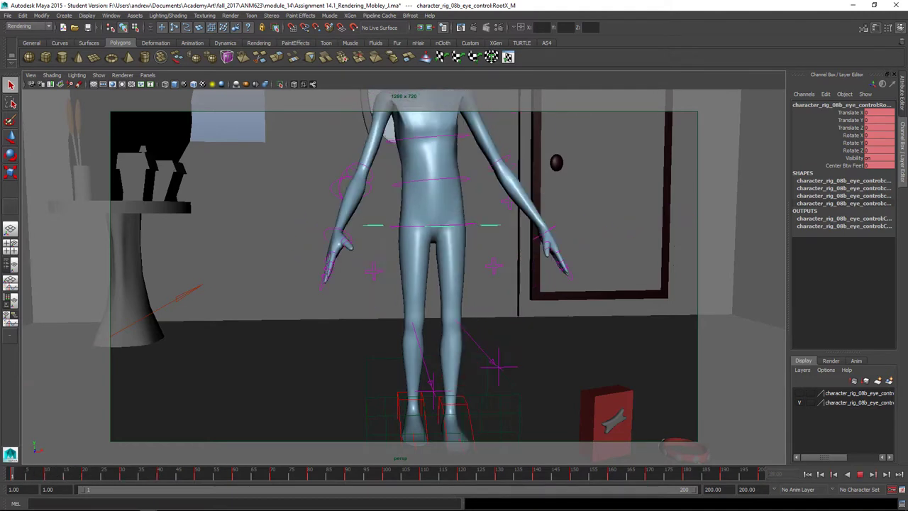
{"action": "left_click", "coordinate": [50, 474]}
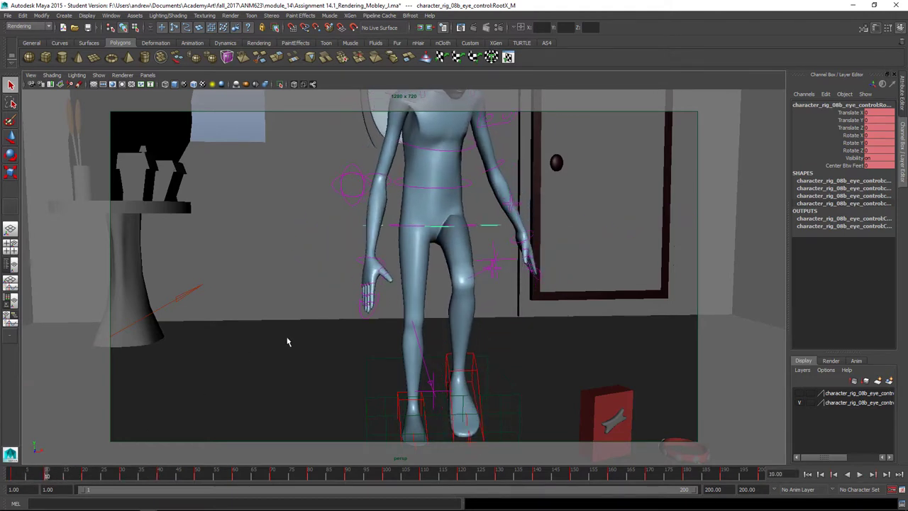
{"action": "key", "text": "w"}
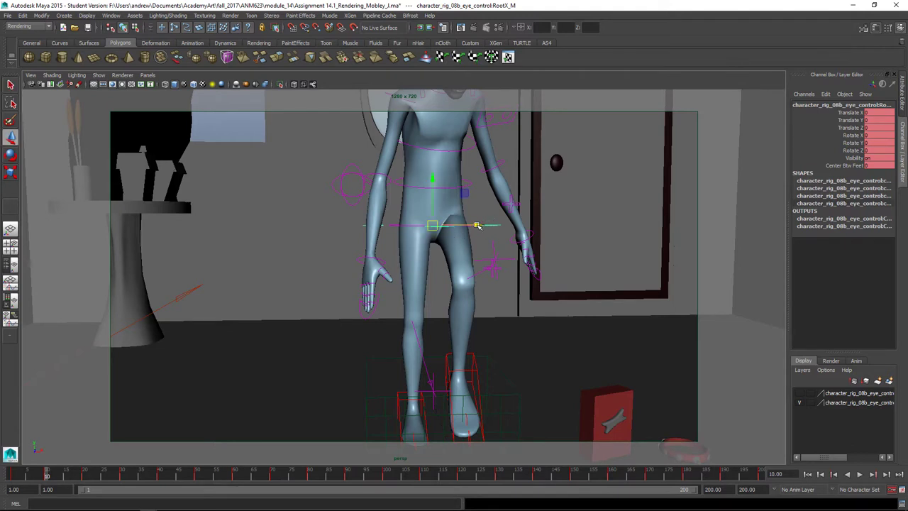
{"action": "left_click_drag", "start_coordinate": [477, 226], "coordinate": [458, 226]}
Step: Undo the earlier hip moves, then re-shift RootX_M left on X at frame 10 and key it
{"action": "left_click", "coordinate": [25, 475]}
{"action": "key", "text": "alt+v"}
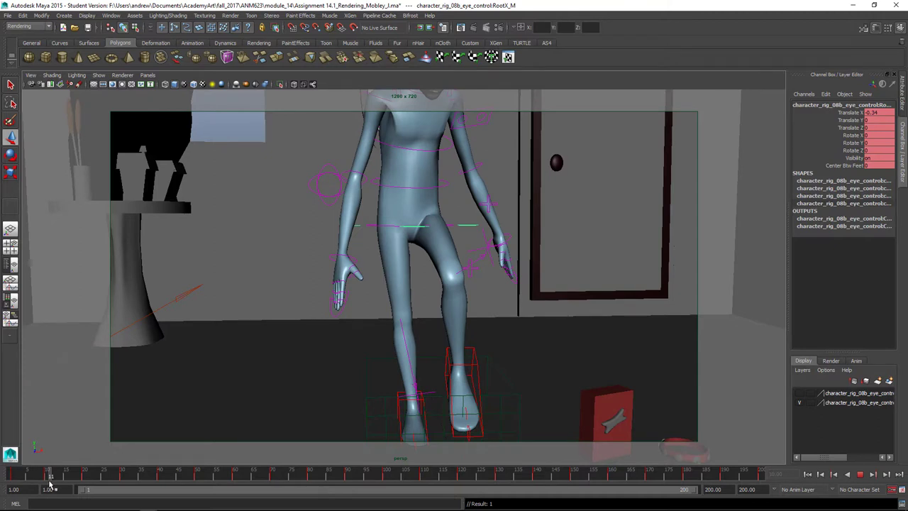
{"action": "left_click", "coordinate": [49, 479]}
{"action": "key", "text": "ctrl+z"}
{"action": "key", "text": "ctrl+z"}
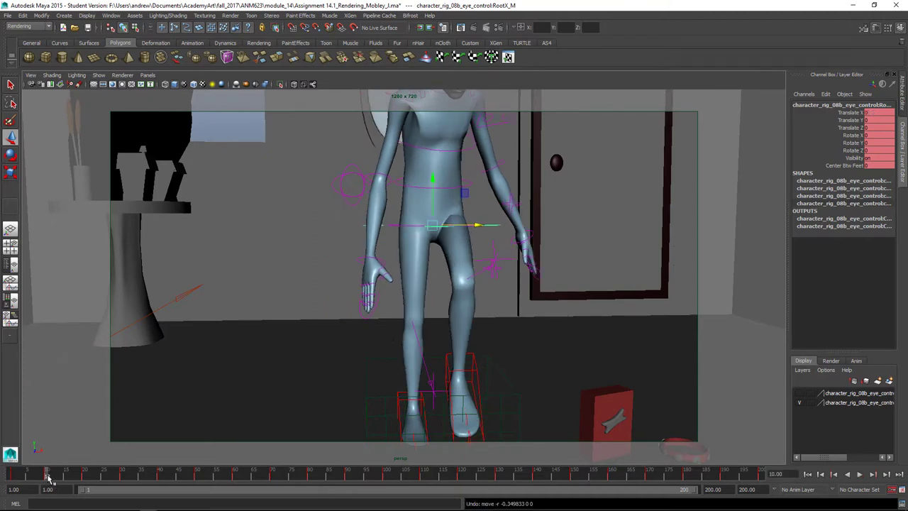
{"action": "key", "text": "alt+v"}
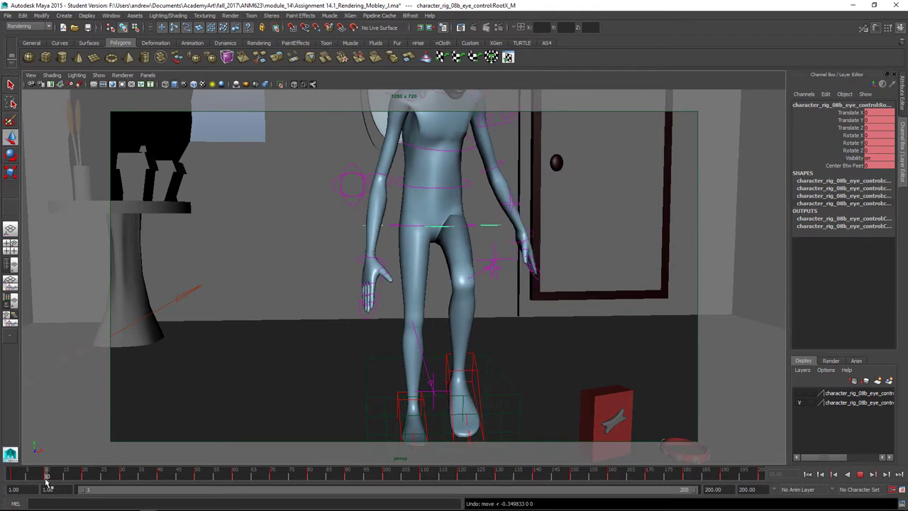
{"action": "left_click", "coordinate": [44, 478]}
{"action": "left_click_drag", "start_coordinate": [479, 225], "coordinate": [456, 225]}
{"action": "key", "text": "s"}
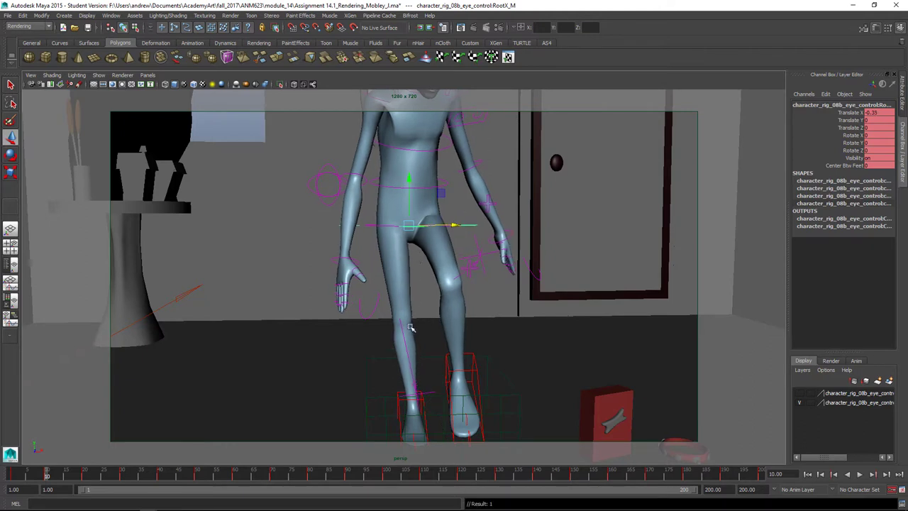
Step: Shift the hip root further left around frame 20, to about -0.64 Translate X
{"action": "key", "text": "alt+v"}
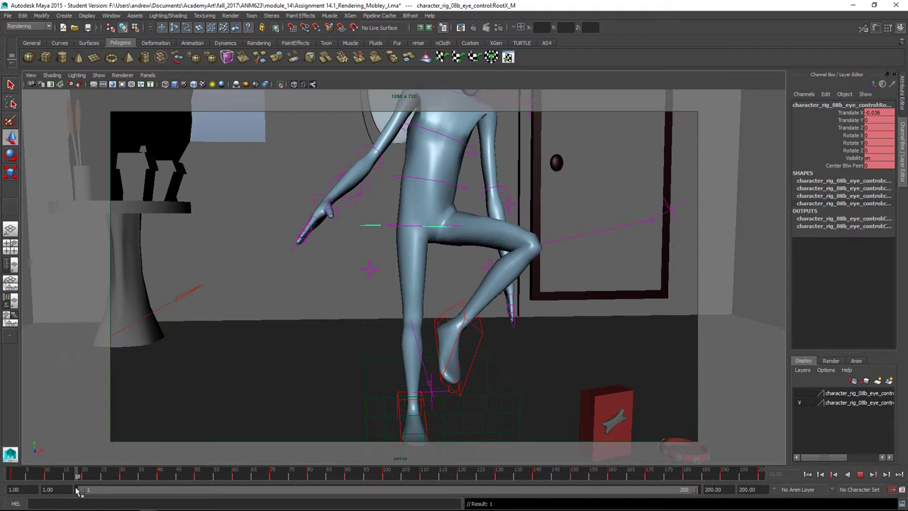
{"action": "mouse_move", "coordinate": [79, 489]}
{"action": "left_mouse_down"}
{"action": "mouse_move", "coordinate": [54, 486]}
{"action": "mouse_move", "coordinate": [48, 476]}
{"action": "mouse_move", "coordinate": [83, 482]}
{"action": "left_mouse_up"}
{"action": "left_click_drag", "start_coordinate": [468, 225], "coordinate": [436, 227]}
{"action": "mouse_move", "coordinate": [98, 477]}
{"action": "left_mouse_down"}
{"action": "mouse_move", "coordinate": [4, 479]}
{"action": "mouse_move", "coordinate": [89, 483]}
{"action": "left_mouse_up"}
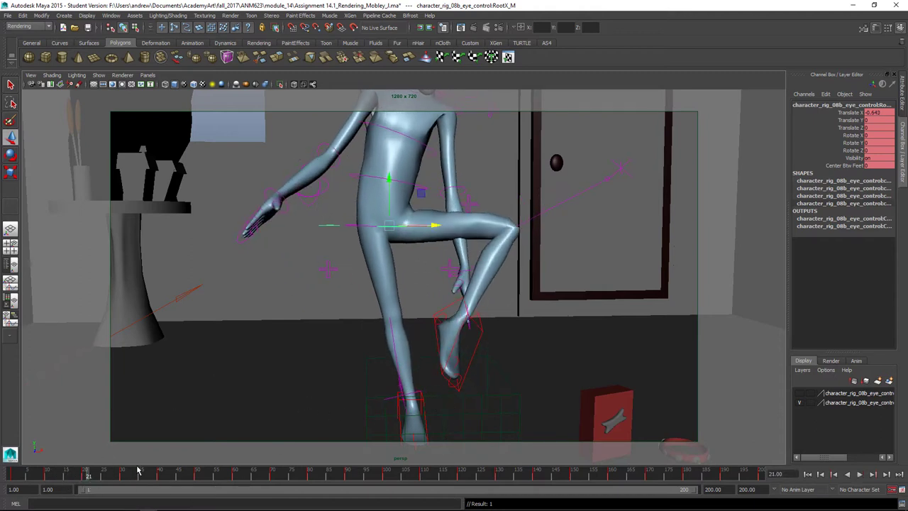
Step: Shift the hip root left along X at frames 30 and 40
{"action": "mouse_move", "coordinate": [116, 480]}
{"action": "left_mouse_down"}
{"action": "mouse_move", "coordinate": [126, 478]}
{"action": "mouse_move", "coordinate": [81, 480]}
{"action": "mouse_move", "coordinate": [121, 480]}
{"action": "left_mouse_up"}
{"action": "left_click_drag", "start_coordinate": [476, 227], "coordinate": [425, 225]}
{"action": "key", "text": "alt+v"}
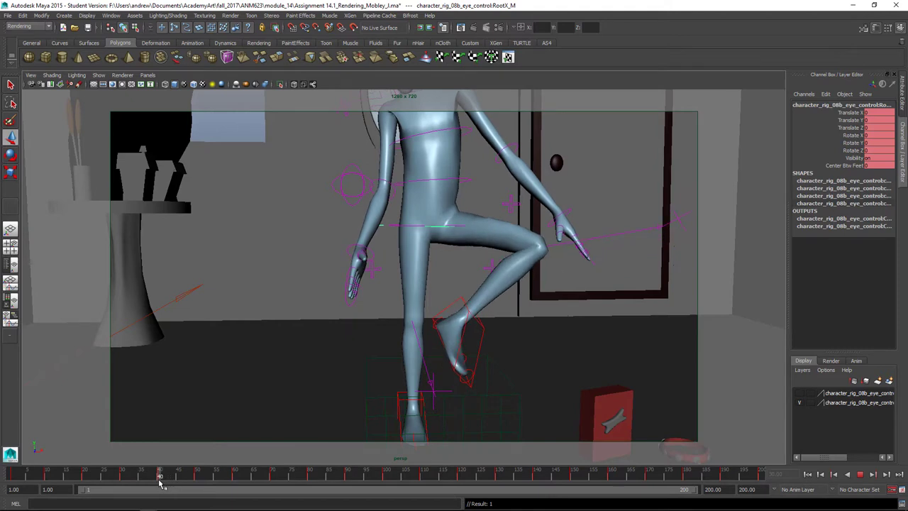
{"action": "key", "text": "alt+v"}
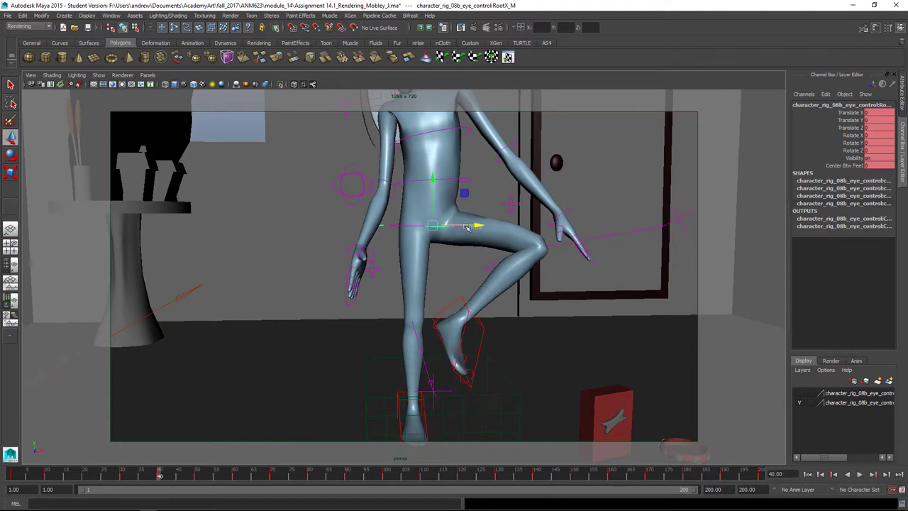
{"action": "left_click_drag", "start_coordinate": [466, 227], "coordinate": [448, 227]}
Step: Shift the hip root further left around frame 44 and review up to frame 49
{"action": "key", "text": "alt+v"}
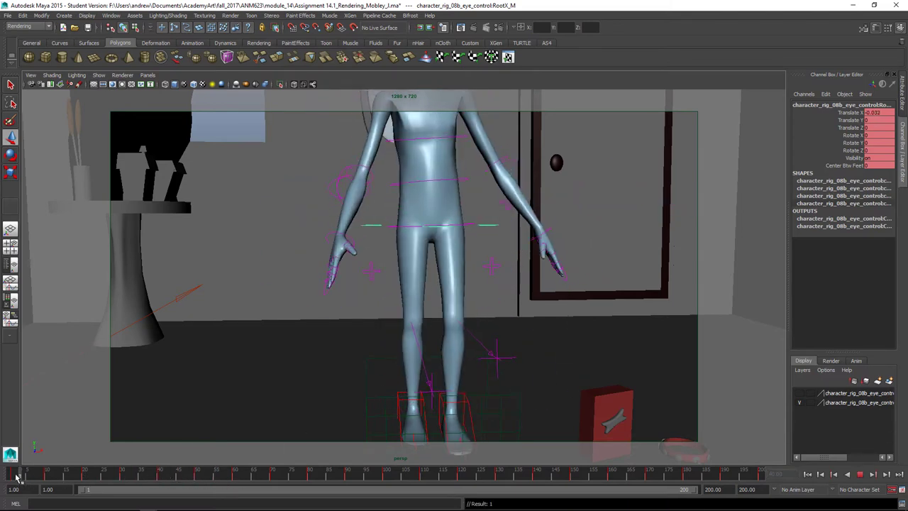
{"action": "left_click_drag", "start_coordinate": [15, 478], "coordinate": [81, 480]}
{"action": "left_click_drag", "start_coordinate": [98, 479], "coordinate": [160, 479]}
{"action": "left_click_drag", "start_coordinate": [442, 226], "coordinate": [427, 225]}
{"action": "left_click_drag", "start_coordinate": [160, 474], "coordinate": [194, 477]}
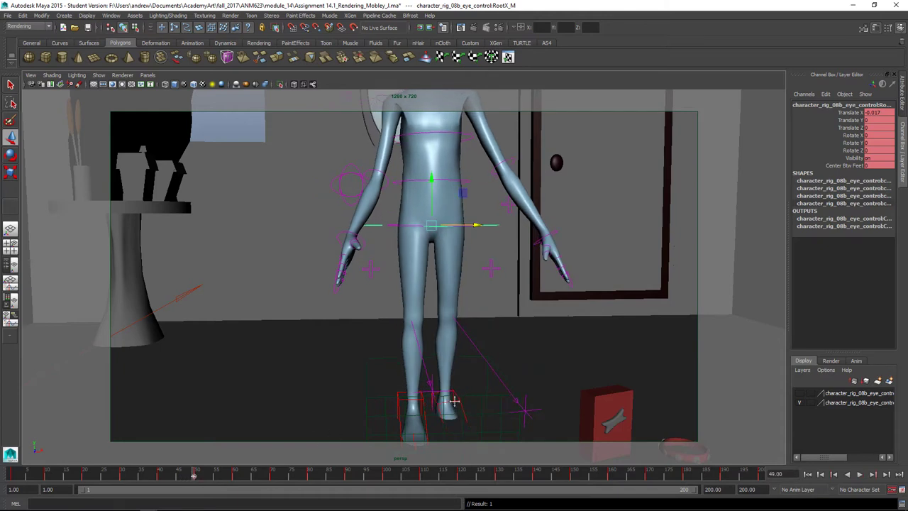
Step: At frame 50, set IKLeg_L's Translate Y and Rotate X, Y, Z to 0 to plant the left foot
{"action": "left_click_drag", "start_coordinate": [453, 395], "coordinate": [458, 278], "text": "alt"}
{"action": "left_click", "coordinate": [459, 274]}
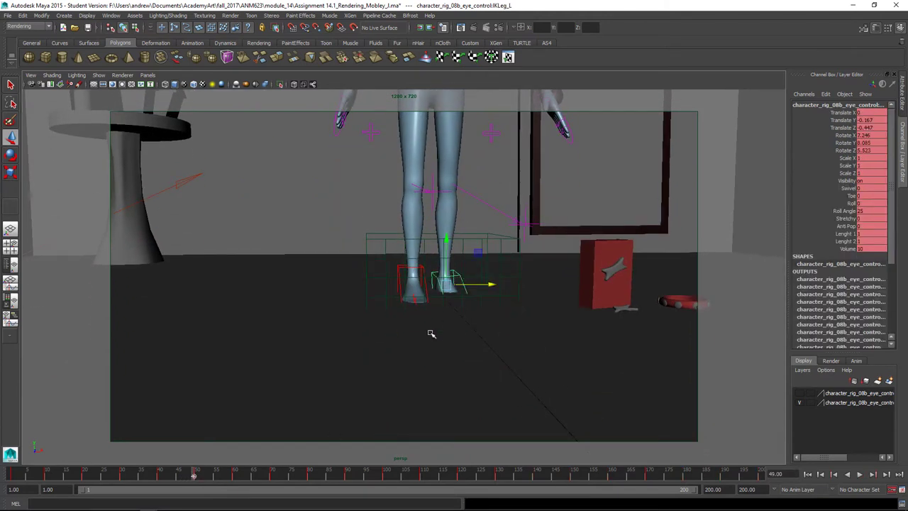
{"action": "left_click_drag", "start_coordinate": [430, 334], "coordinate": [277, 434], "text": "alt"}
{"action": "key", "text": "alt+v"}
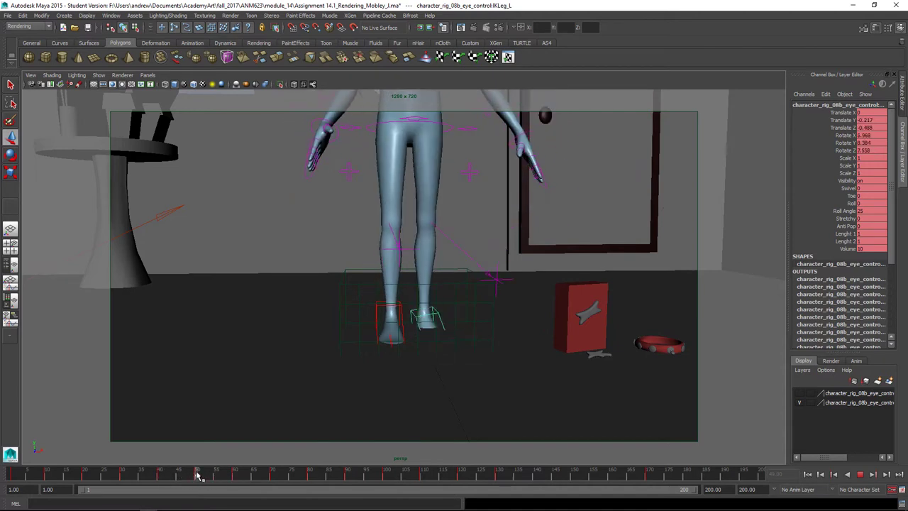
{"action": "key", "text": "alt+v"}
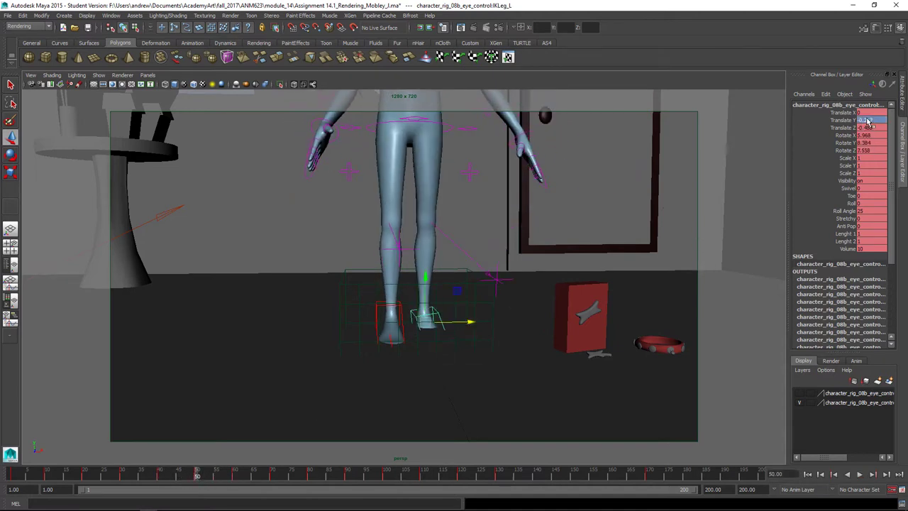
{"action": "key", "text": "Return"}
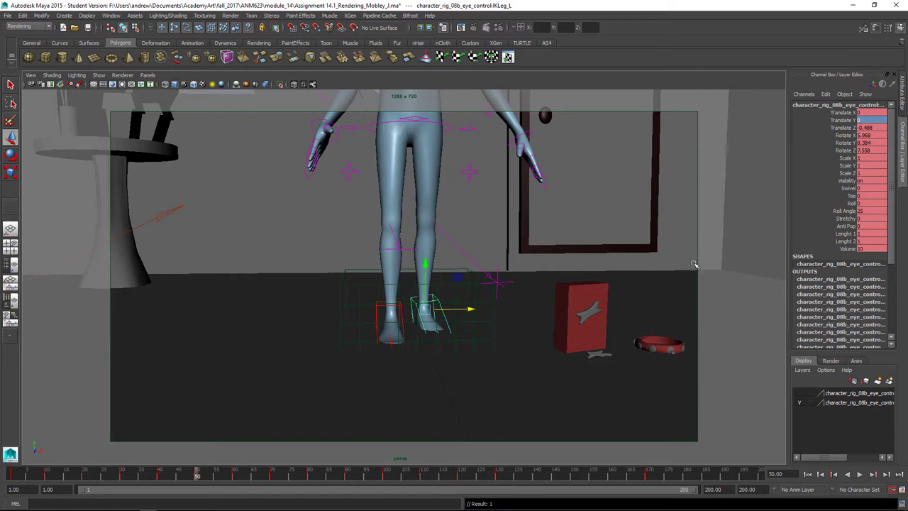
{"action": "left_click_drag", "start_coordinate": [868, 149], "coordinate": [868, 136]}
{"action": "type", "text": "0"}
{"action": "key", "text": "Return"}
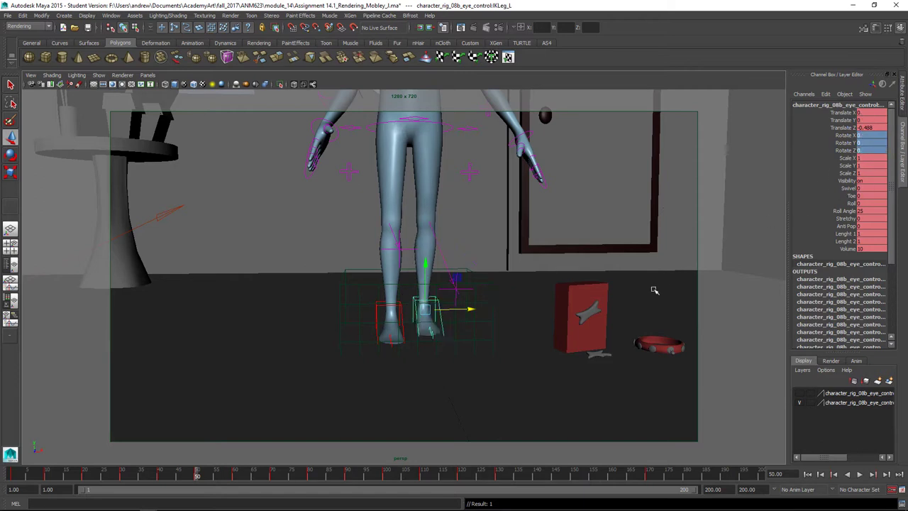
{"action": "left_click_drag", "start_coordinate": [417, 358], "coordinate": [438, 347], "text": "alt"}
Step: Set the ground plane pPlane1's Translate Y to 0
{"action": "left_click", "coordinate": [456, 361]}
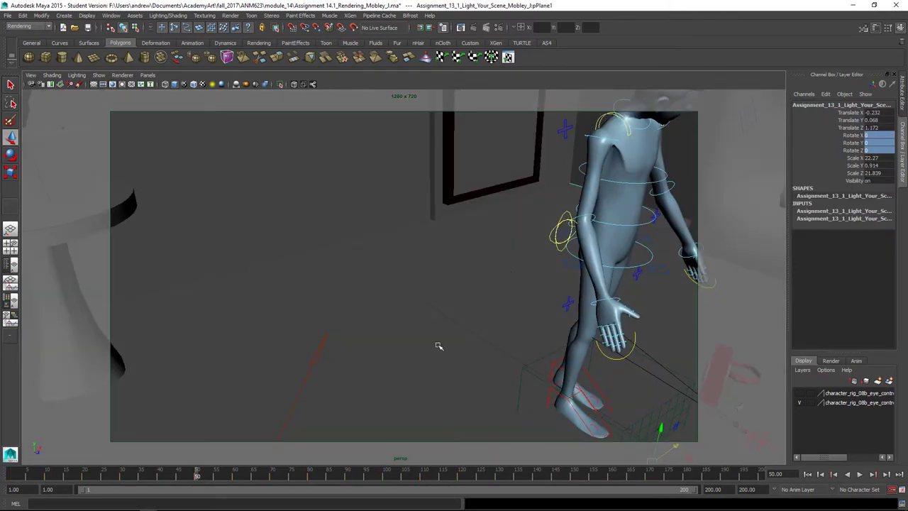
{"action": "key", "text": "4"}
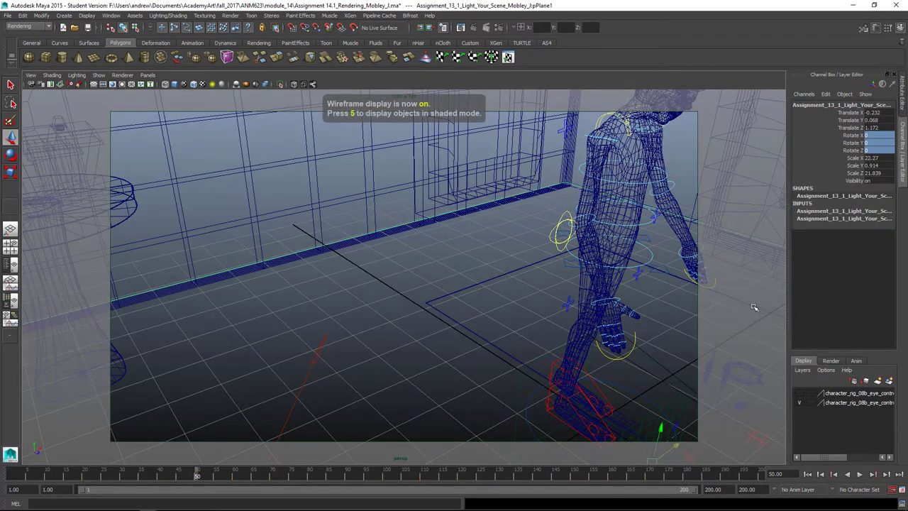
{"action": "left_click", "coordinate": [870, 120]}
{"action": "type", "text": "0"}
{"action": "key", "text": "Return"}
{"action": "key", "text": "5"}
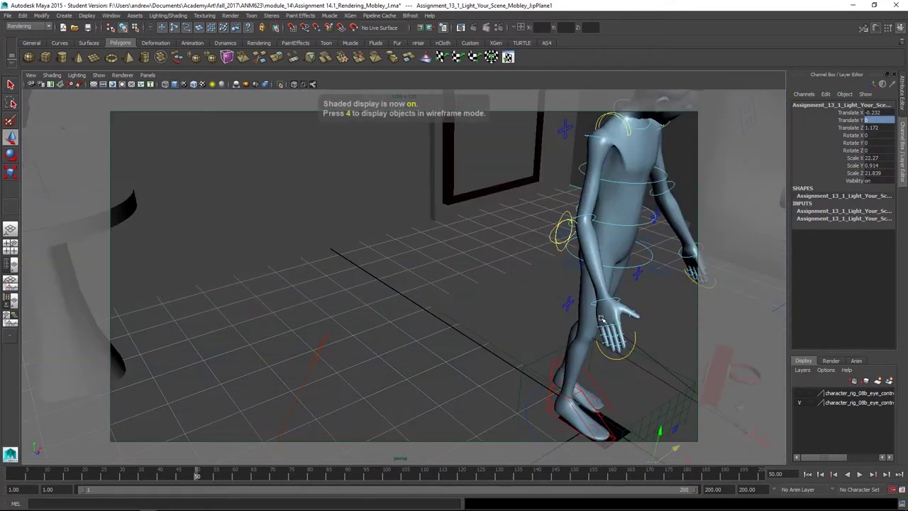
Step: Hide the floor rug pCube27 so the feet rest on the tiled floor
{"action": "mouse_move", "coordinate": [561, 277]}
{"action": "left_mouse_down", "text": "alt"}
{"action": "mouse_move", "coordinate": [523, 259]}
{"action": "mouse_move", "coordinate": [504, 338]}
{"action": "mouse_move", "coordinate": [473, 300]}
{"action": "left_mouse_up", "text": "alt"}
{"action": "right_click_drag", "start_coordinate": [474, 300], "coordinate": [556, 356], "text": "alt"}
{"action": "middle_click_drag", "start_coordinate": [556, 357], "coordinate": [499, 308], "text": "alt"}
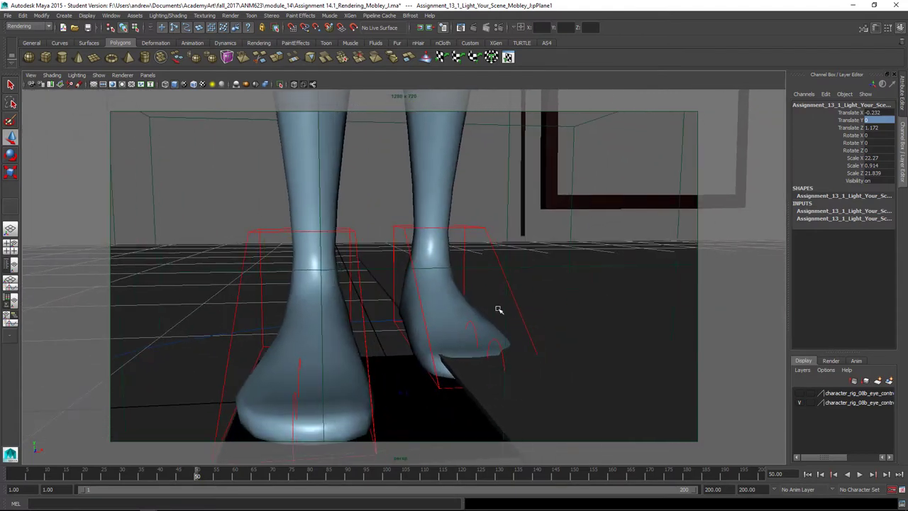
{"action": "left_click", "coordinate": [560, 408]}
{"action": "left_click_drag", "start_coordinate": [560, 408], "coordinate": [531, 338], "text": "alt"}
{"action": "right_click_drag", "start_coordinate": [466, 315], "coordinate": [495, 309], "text": "alt"}
{"action": "key", "text": "ctrl+h"}
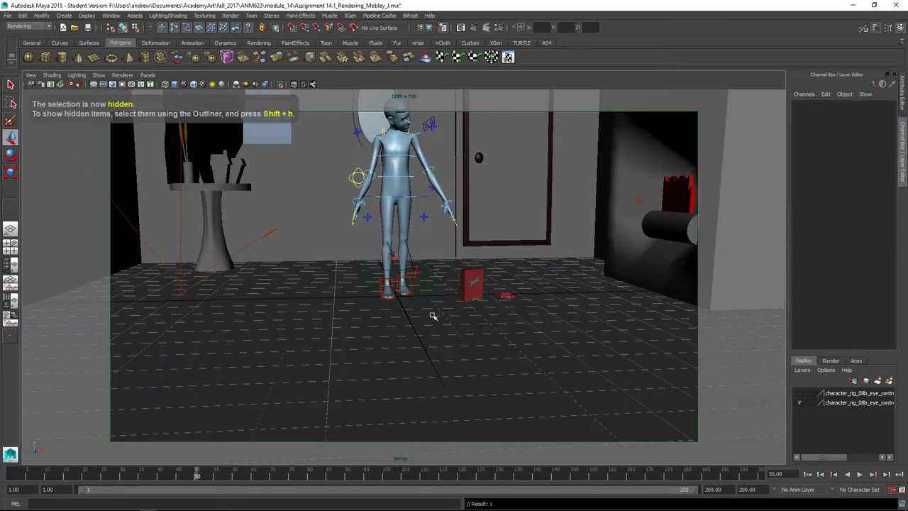
{"action": "right_click_drag", "start_coordinate": [290, 317], "coordinate": [521, 306], "text": "alt"}
{"action": "left_click_drag", "start_coordinate": [430, 331], "coordinate": [458, 318], "text": "alt"}
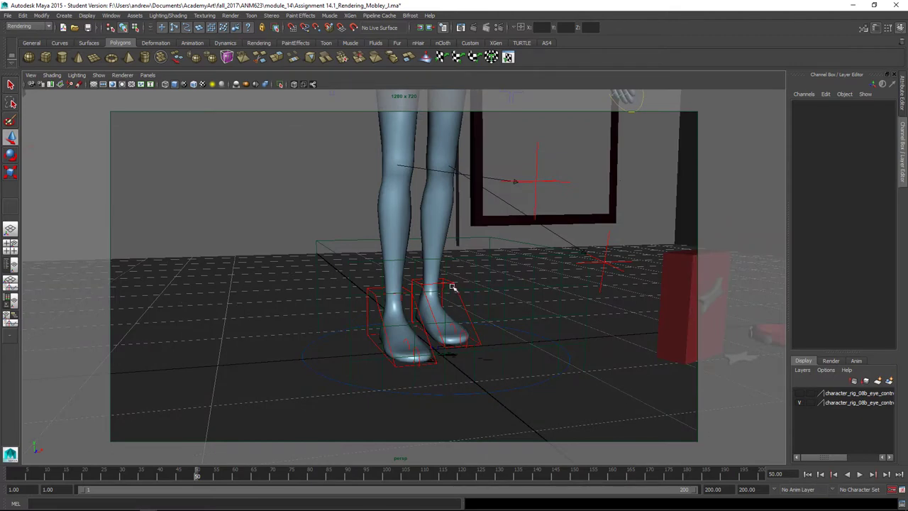
Step: Move the left foot control IKLeg_L out to Translate X 0.425 and rotate it 24.767 degrees in Y
{"action": "left_click", "coordinate": [454, 287]}
{"action": "left_click", "coordinate": [449, 308]}
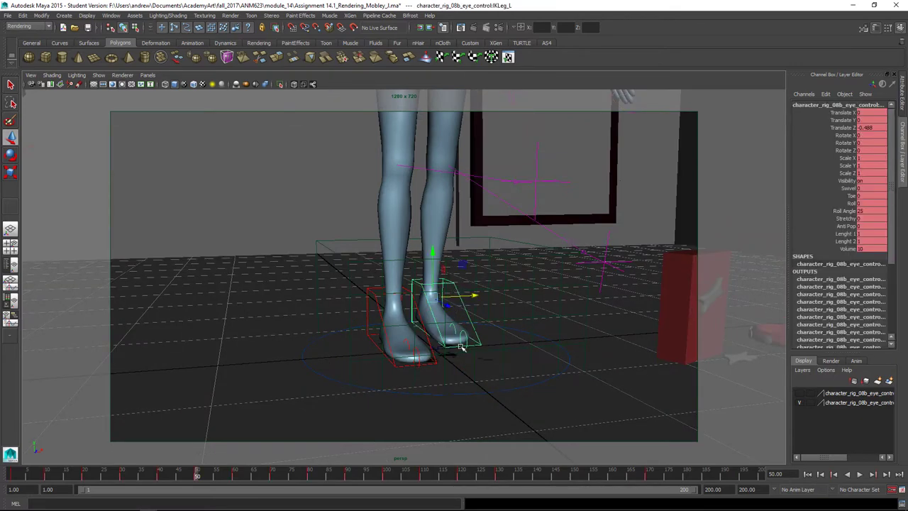
{"action": "left_click_drag", "start_coordinate": [462, 347], "coordinate": [443, 339], "text": "alt"}
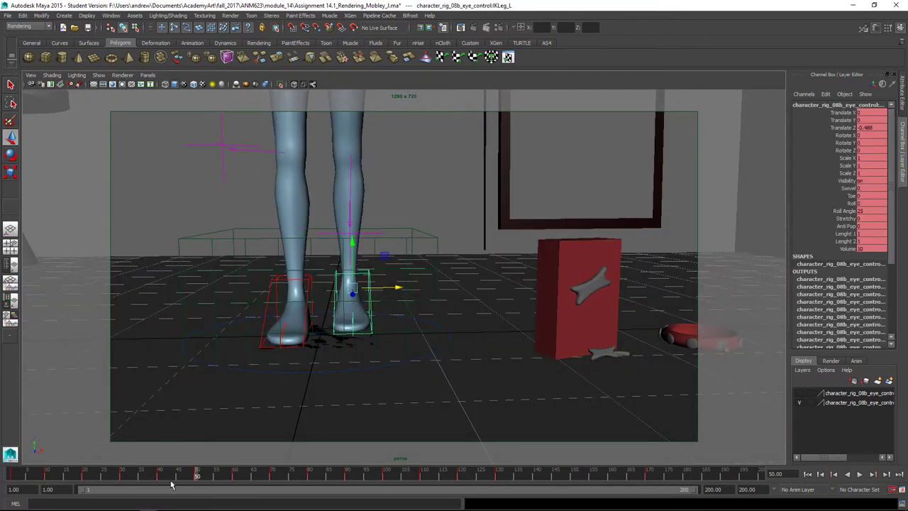
{"action": "key", "text": "alt+v"}
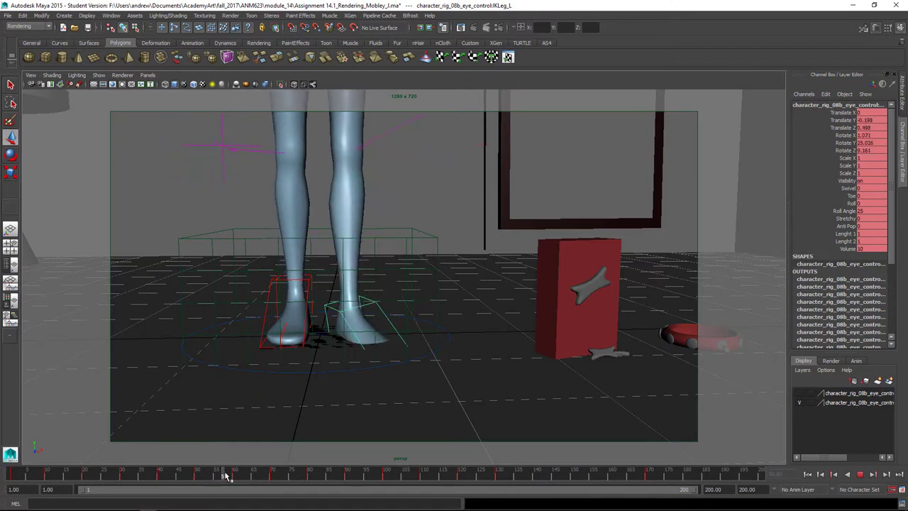
{"action": "left_click", "coordinate": [204, 476]}
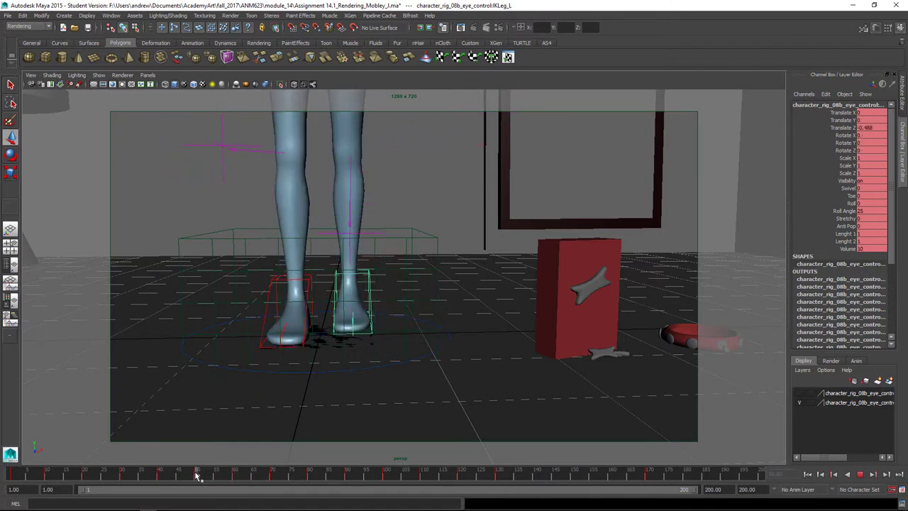
{"action": "mouse_move", "coordinate": [226, 475]}
{"action": "left_mouse_down"}
{"action": "mouse_move", "coordinate": [236, 475]}
{"action": "mouse_move", "coordinate": [198, 474]}
{"action": "left_mouse_up"}
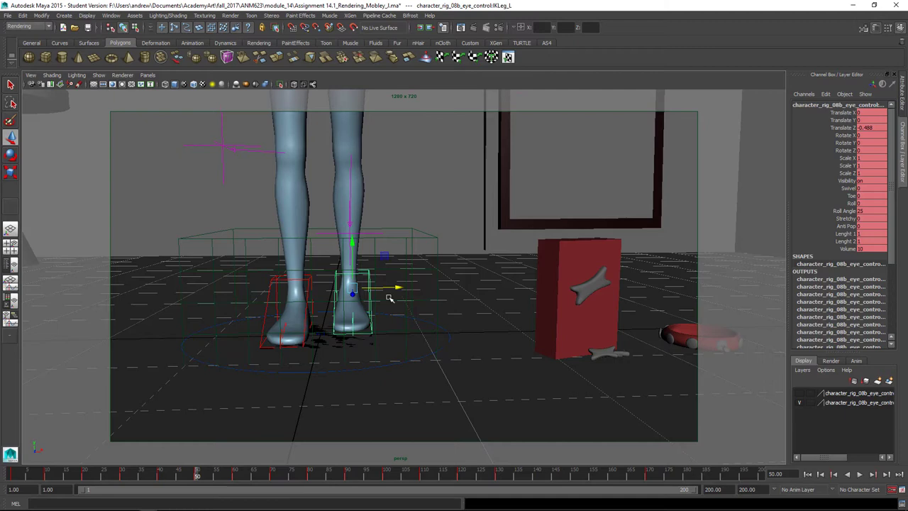
{"action": "left_click_drag", "start_coordinate": [397, 288], "coordinate": [417, 304]}
{"action": "key", "text": "e"}
{"action": "mouse_move", "coordinate": [421, 337]}
{"action": "left_mouse_down", "text": "alt"}
{"action": "mouse_move", "coordinate": [440, 324]}
{"action": "mouse_move", "coordinate": [427, 329]}
{"action": "left_mouse_up", "text": "alt"}
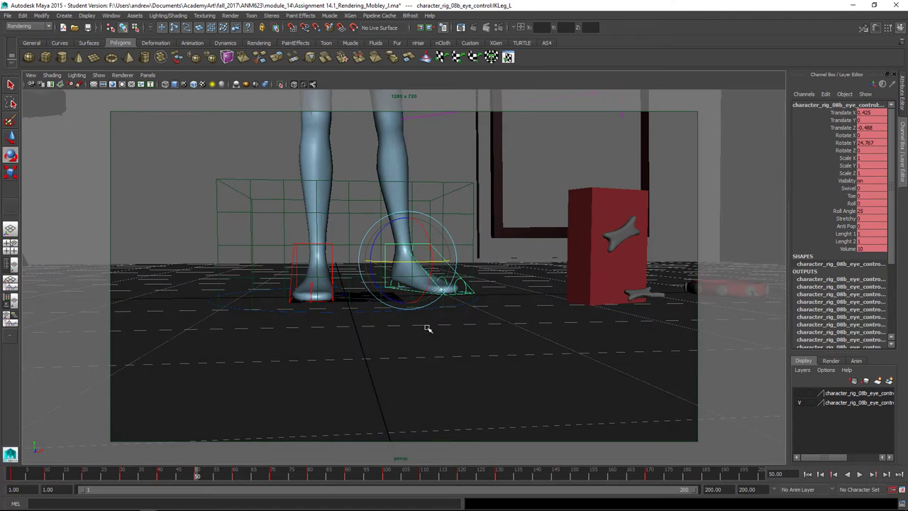
Step: Lower the RootX_M hips to Translate Y -0.181 and play back to review
{"action": "middle_click_drag", "start_coordinate": [410, 250], "coordinate": [392, 352], "text": "alt"}
{"action": "left_click", "coordinate": [391, 186]}
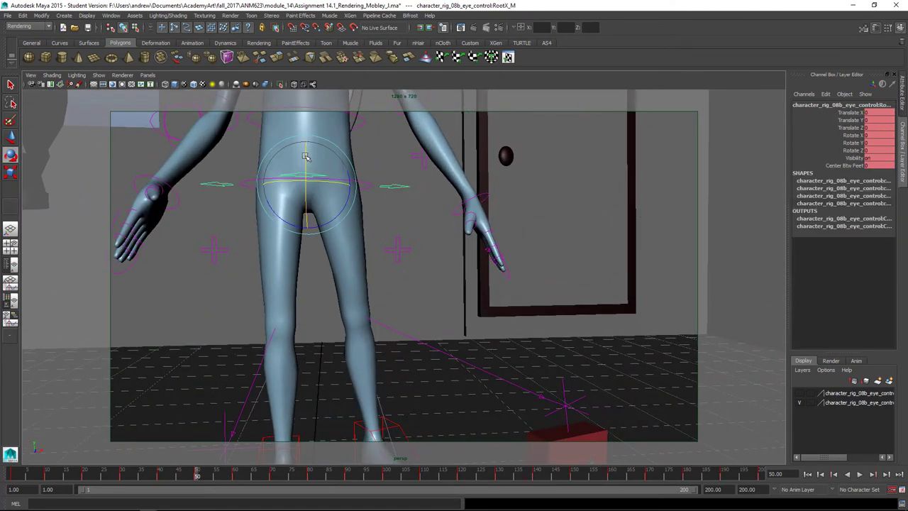
{"action": "key", "text": "w"}
{"action": "left_click_drag", "start_coordinate": [305, 147], "coordinate": [306, 164]}
{"action": "key", "text": "alt+v"}
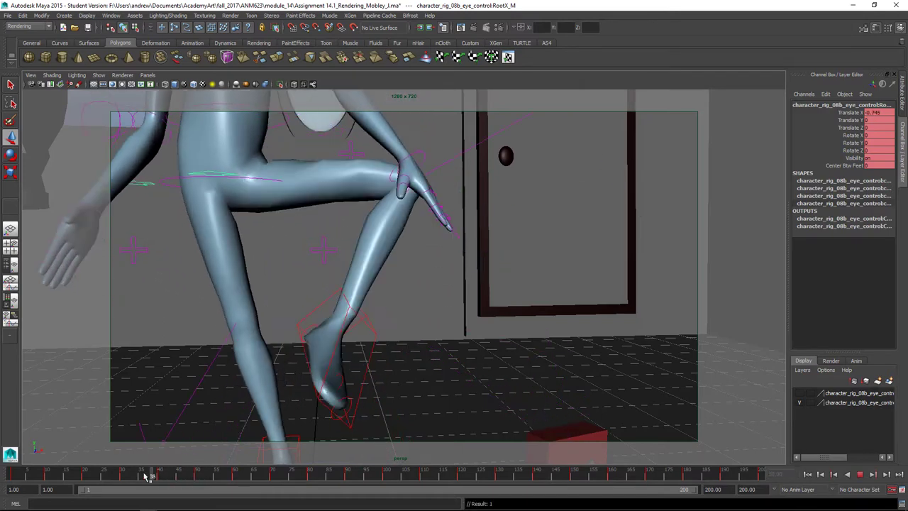
{"action": "left_click", "coordinate": [198, 477]}
{"action": "middle_click_drag", "start_coordinate": [294, 361], "coordinate": [281, 285], "text": "alt"}
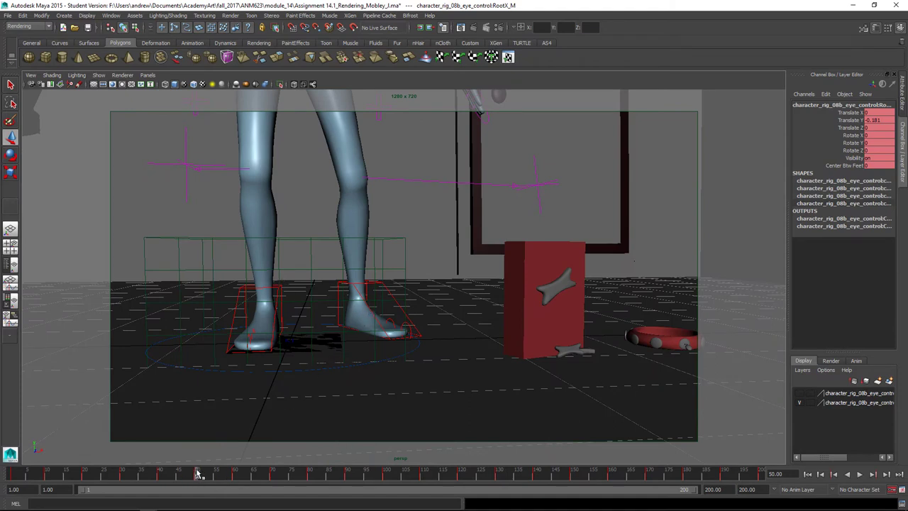
{"action": "key", "text": "alt+v"}
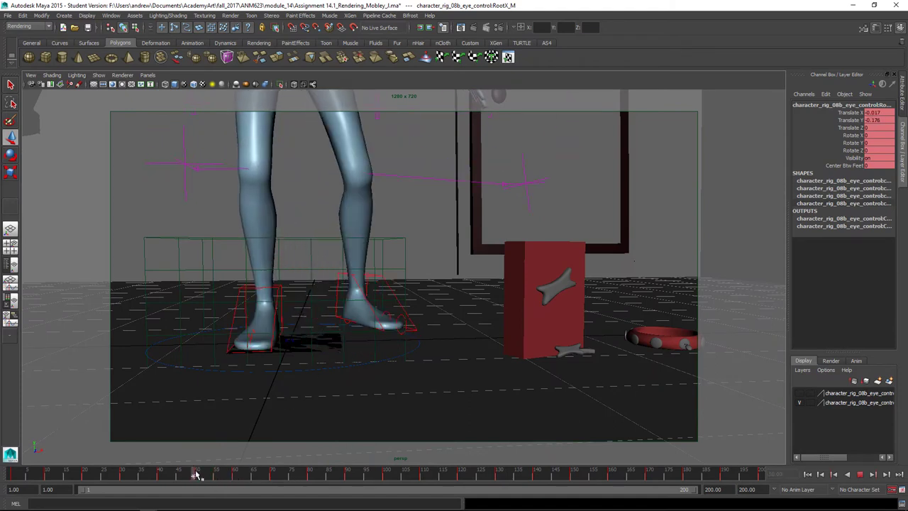
Step: Review the step across frames 49–58 and lower the RootX_M root slightly
{"action": "left_click", "coordinate": [351, 284]}
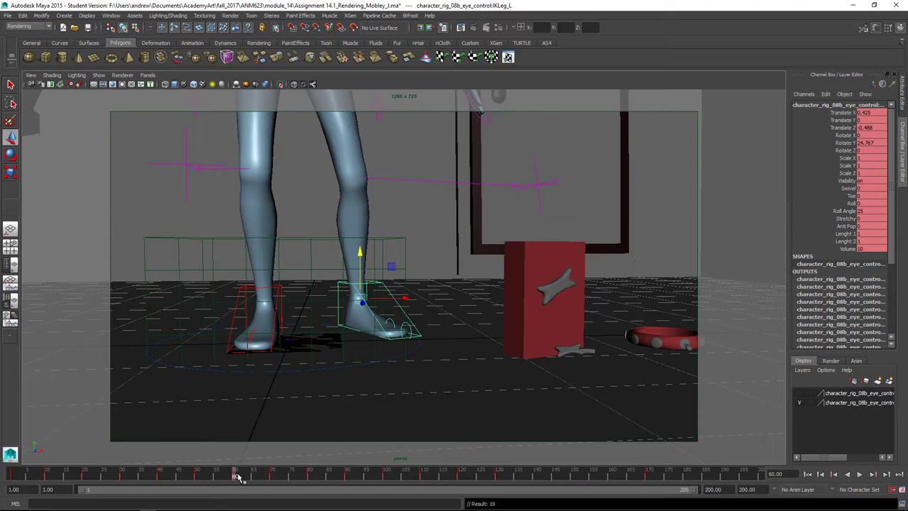
{"action": "key", "text": "alt+v"}
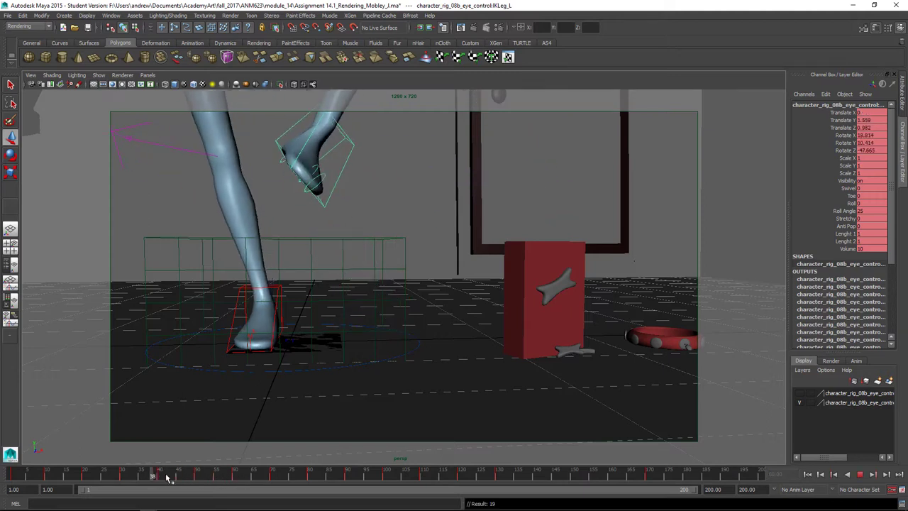
{"action": "left_click_drag", "start_coordinate": [201, 481], "coordinate": [237, 479]}
{"action": "scroll", "coordinate": [270, 364], "scroll_direction": "down", "scroll_amount": 10}
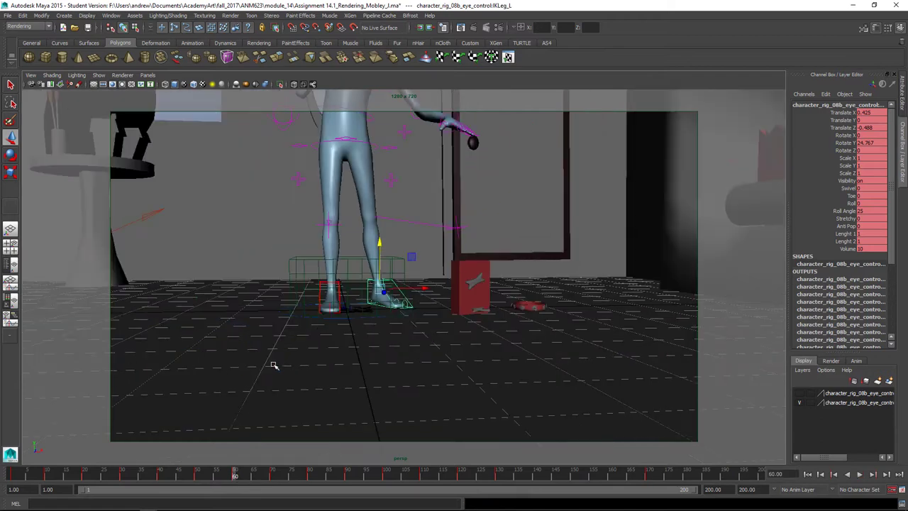
{"action": "left_click_drag", "start_coordinate": [299, 339], "coordinate": [354, 283], "text": "alt"}
{"action": "left_click", "coordinate": [360, 271]}
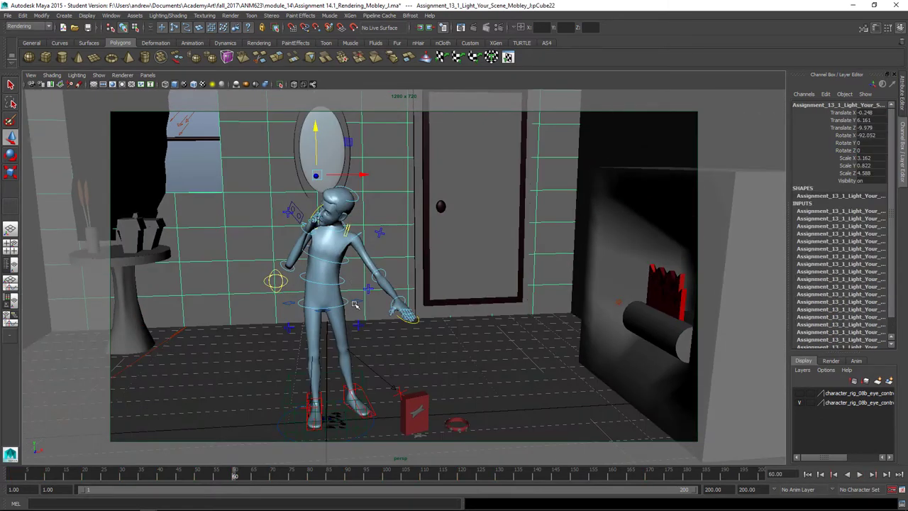
{"action": "left_click", "coordinate": [349, 302]}
{"action": "left_click_drag", "start_coordinate": [322, 257], "coordinate": [304, 351]}
{"action": "mouse_move", "coordinate": [252, 471]}
{"action": "left_mouse_down"}
{"action": "mouse_move", "coordinate": [153, 475]}
{"action": "mouse_move", "coordinate": [274, 473]}
{"action": "mouse_move", "coordinate": [236, 475]}
{"action": "left_mouse_up"}
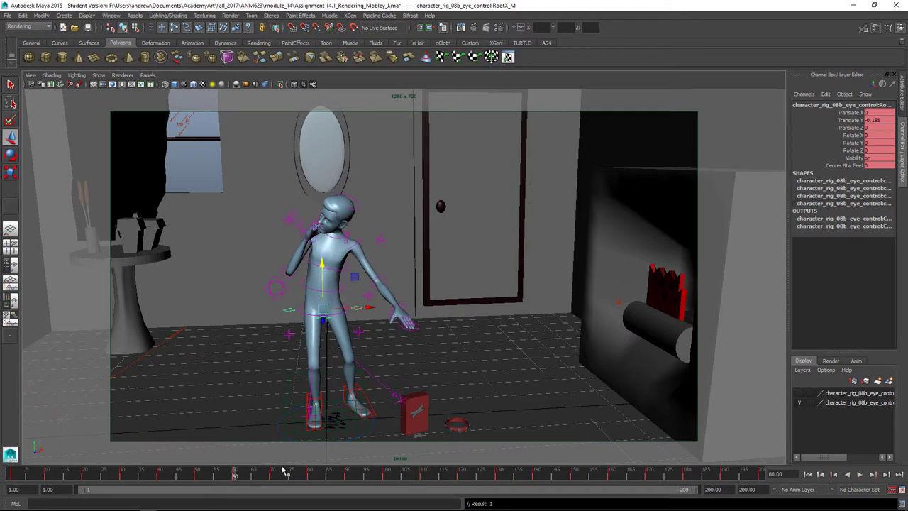
Step: Push the hips forward near frame 70, key them, and review the stride up to frame 80
{"action": "left_click", "coordinate": [345, 390]}
{"action": "left_click", "coordinate": [370, 401]}
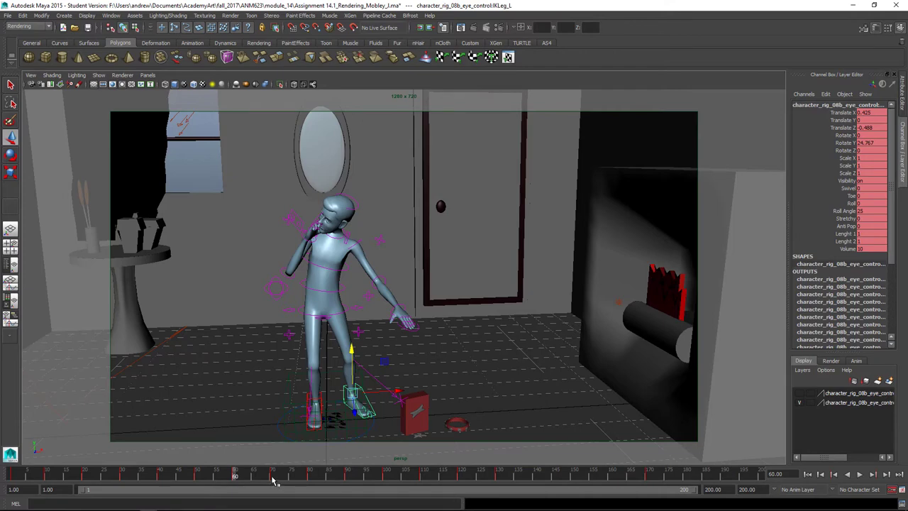
{"action": "mouse_move", "coordinate": [272, 476]}
{"action": "left_mouse_down"}
{"action": "mouse_move", "coordinate": [235, 477]}
{"action": "mouse_move", "coordinate": [271, 477]}
{"action": "left_mouse_up"}
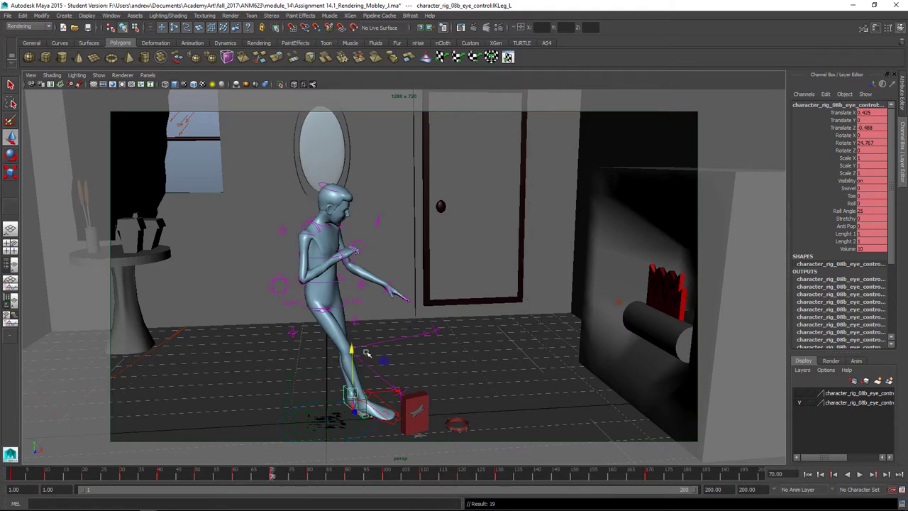
{"action": "left_click", "coordinate": [361, 303]}
{"action": "left_click_drag", "start_coordinate": [368, 301], "coordinate": [417, 310]}
{"action": "key", "text": "s"}
{"action": "mouse_move", "coordinate": [273, 481]}
{"action": "left_mouse_down"}
{"action": "mouse_move", "coordinate": [234, 477]}
{"action": "mouse_move", "coordinate": [287, 478]}
{"action": "mouse_move", "coordinate": [274, 477]}
{"action": "left_mouse_up"}
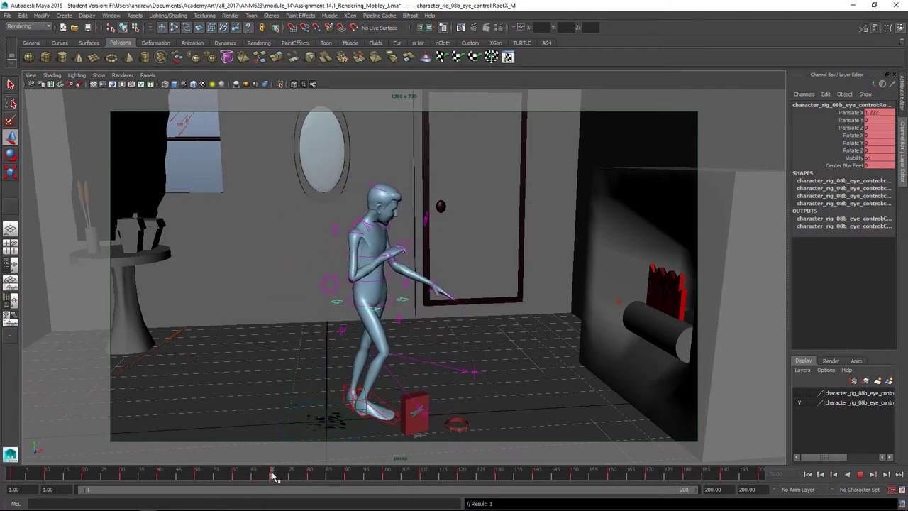
{"action": "left_click", "coordinate": [344, 388]}
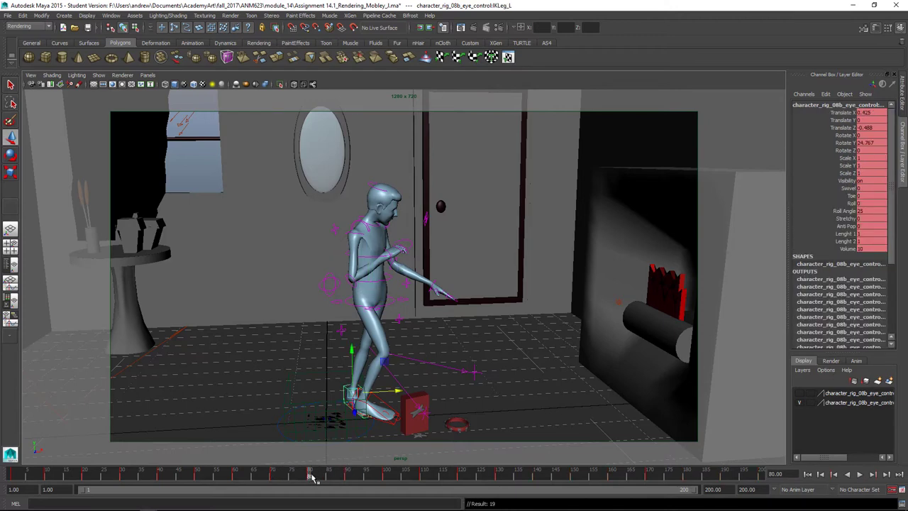
{"action": "mouse_move", "coordinate": [312, 478]}
{"action": "left_mouse_down"}
{"action": "mouse_move", "coordinate": [234, 478]}
{"action": "mouse_move", "coordinate": [310, 477]}
{"action": "left_mouse_up"}
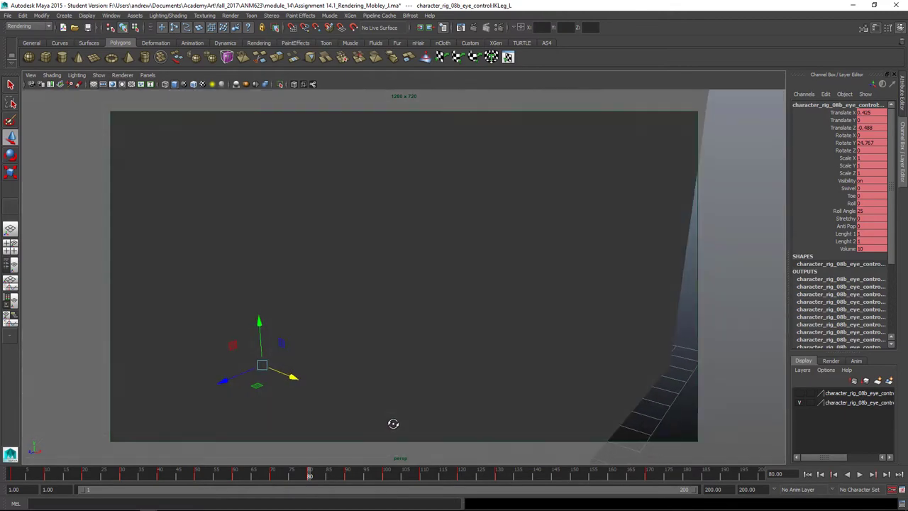
Step: Zero IKLeg_R's rotations and Translate Y, then turn the right foot to 41.587 degrees in Y
{"action": "left_click_drag", "start_coordinate": [391, 424], "coordinate": [408, 418], "text": "alt"}
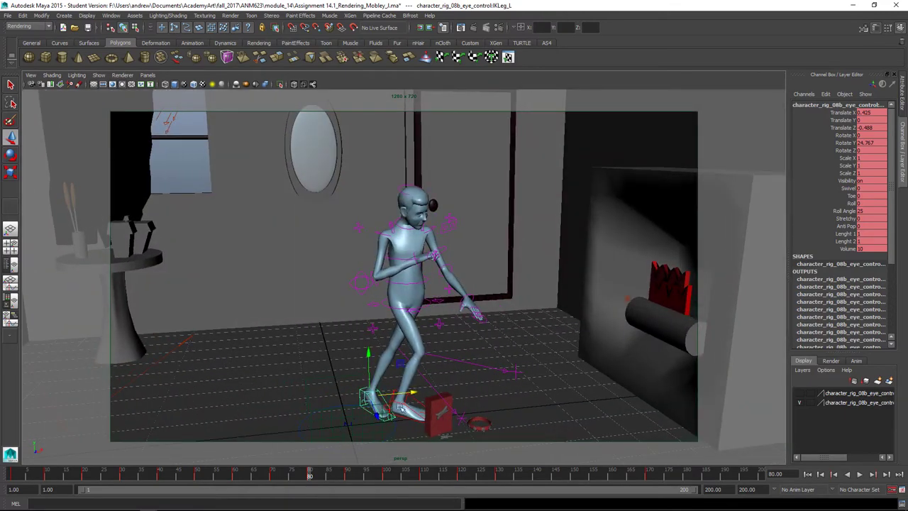
{"action": "right_click_drag", "start_coordinate": [379, 396], "coordinate": [462, 386], "text": "alt"}
{"action": "left_click_drag", "start_coordinate": [462, 385], "coordinate": [430, 186], "text": "alt"}
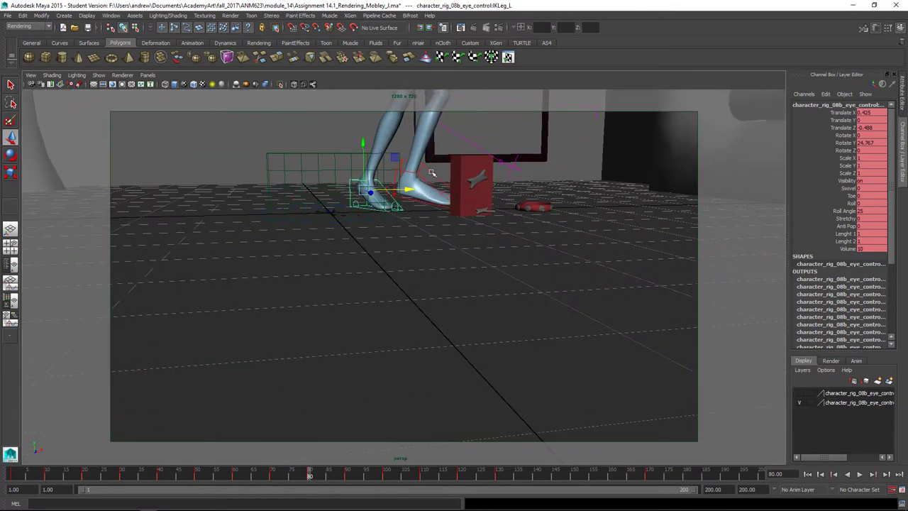
{"action": "left_click", "coordinate": [431, 173]}
{"action": "left_click_drag", "start_coordinate": [486, 221], "coordinate": [612, 241], "text": "alt"}
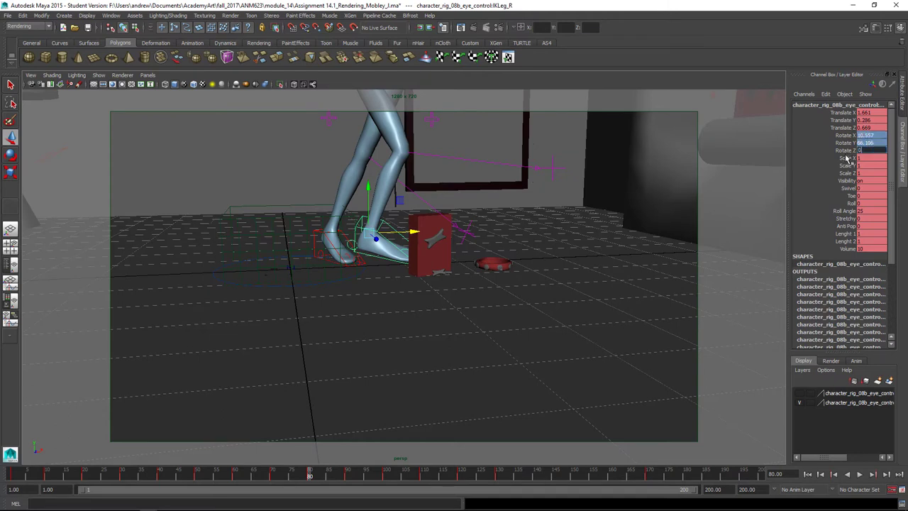
{"action": "type", "text": "0"}
{"action": "key", "text": "Return"}
{"action": "left_click", "coordinate": [864, 120]}
{"action": "type", "text": "0"}
{"action": "key", "text": "Return"}
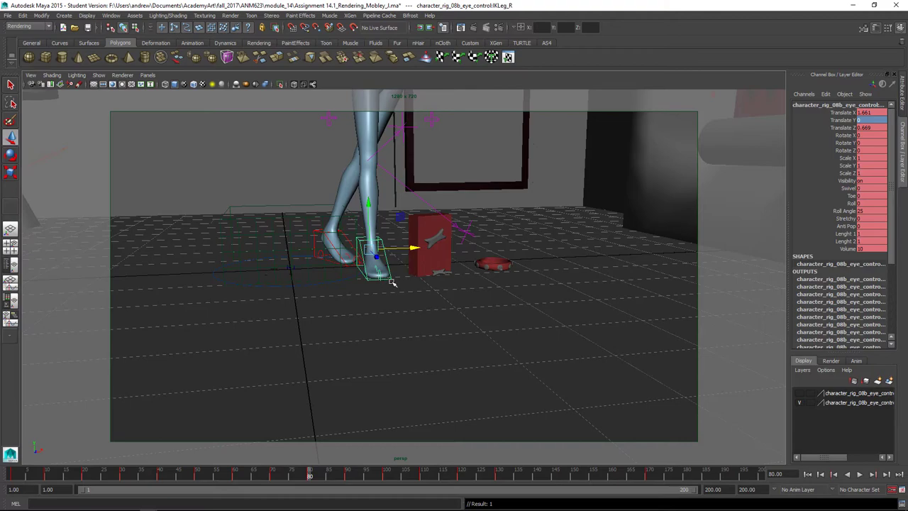
{"action": "key", "text": "e"}
{"action": "left_click_drag", "start_coordinate": [393, 260], "coordinate": [421, 247]}
{"action": "left_click_drag", "start_coordinate": [476, 283], "coordinate": [440, 366], "text": "alt"}
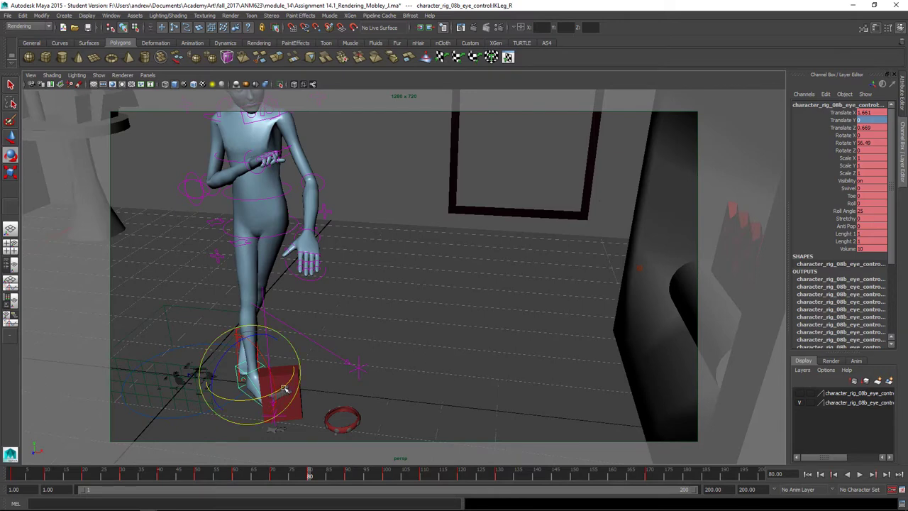
{"action": "left_click_drag", "start_coordinate": [284, 389], "coordinate": [283, 301]}
Step: Lower the RootX_M hips to Translate Y -0.201
{"action": "key", "text": "w"}
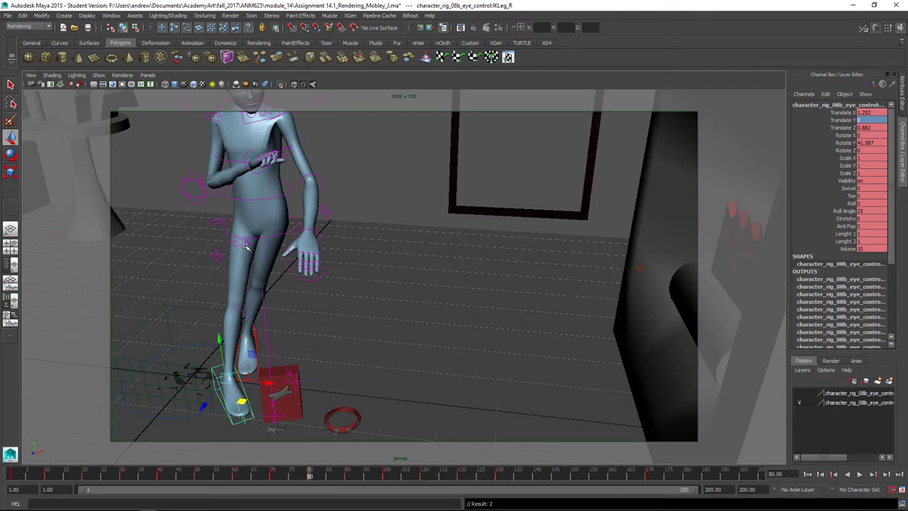
{"action": "left_click", "coordinate": [262, 229]}
{"action": "left_click_drag", "start_coordinate": [256, 178], "coordinate": [261, 193]}
{"action": "left_click_drag", "start_coordinate": [279, 339], "coordinate": [296, 391], "text": "alt"}
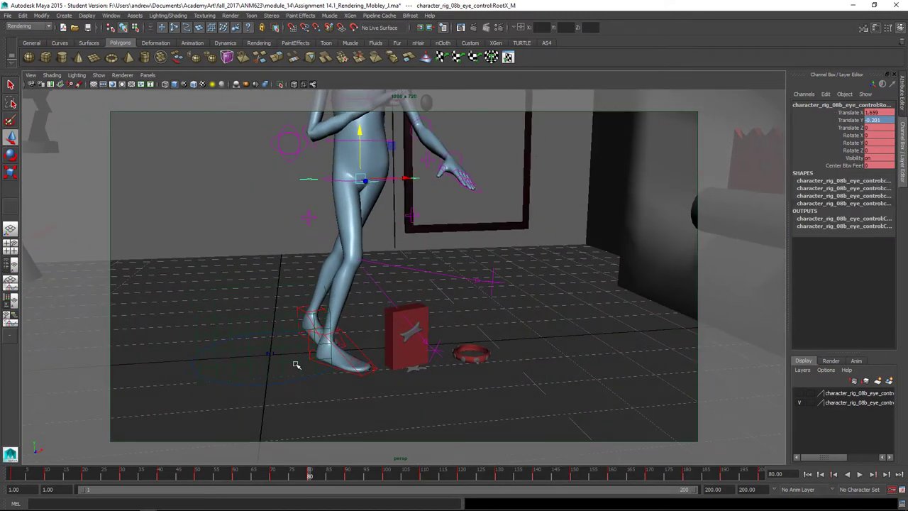
{"action": "mouse_move", "coordinate": [314, 484]}
{"action": "left_mouse_down"}
{"action": "mouse_move", "coordinate": [203, 479]}
{"action": "mouse_move", "coordinate": [293, 476]}
{"action": "mouse_move", "coordinate": [237, 478]}
{"action": "mouse_move", "coordinate": [273, 476]}
{"action": "left_mouse_up"}
Step: Delete the keys at the current frame on the hip root and the right foot control
{"action": "right_click", "coordinate": [273, 476]}
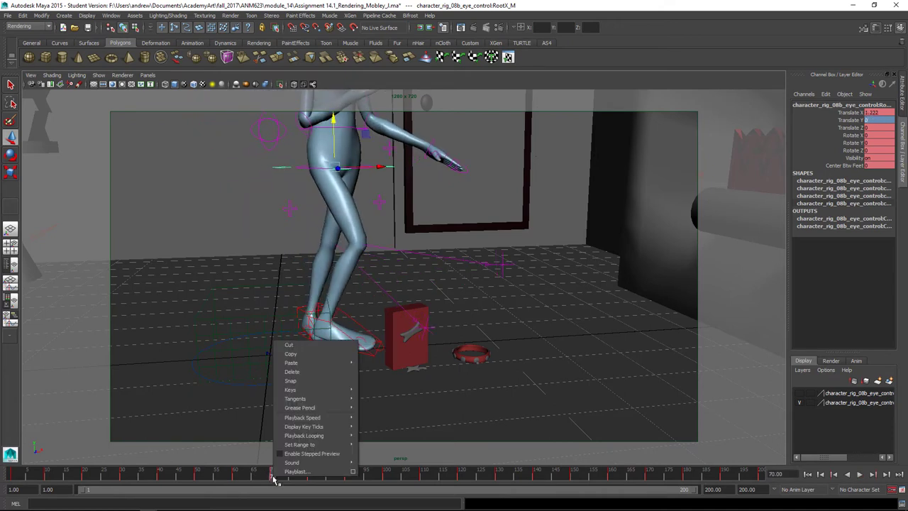
{"action": "left_click", "coordinate": [292, 374]}
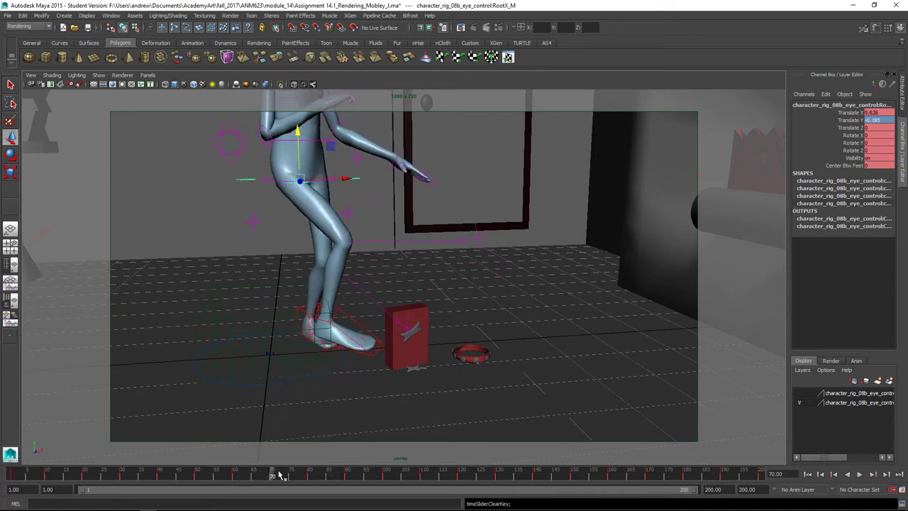
{"action": "left_click", "coordinate": [360, 325]}
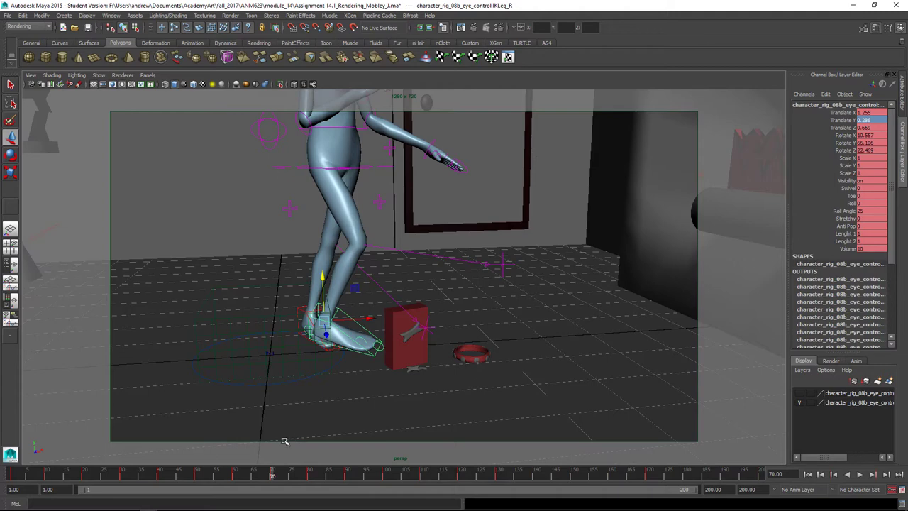
{"action": "right_click", "coordinate": [272, 477]}
{"action": "left_click", "coordinate": [292, 376]}
{"action": "left_click", "coordinate": [254, 477]}
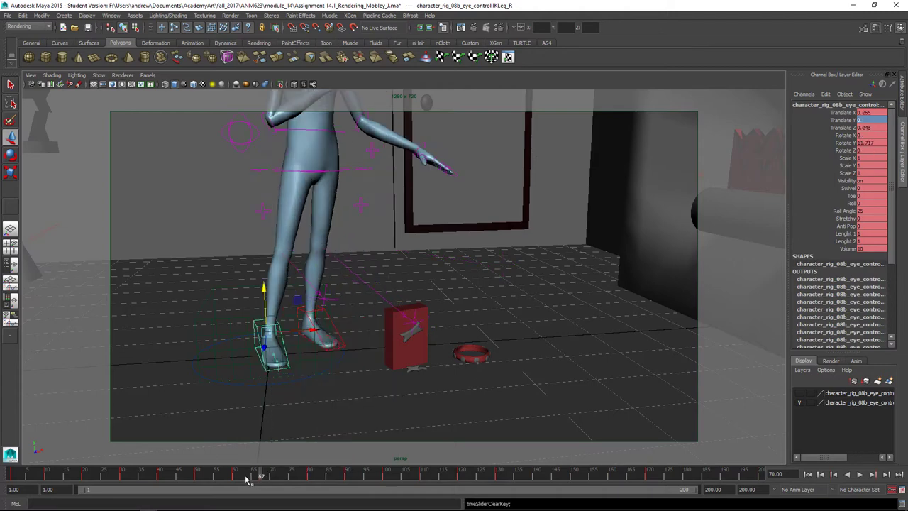
{"action": "left_click_drag", "start_coordinate": [241, 481], "coordinate": [313, 478]}
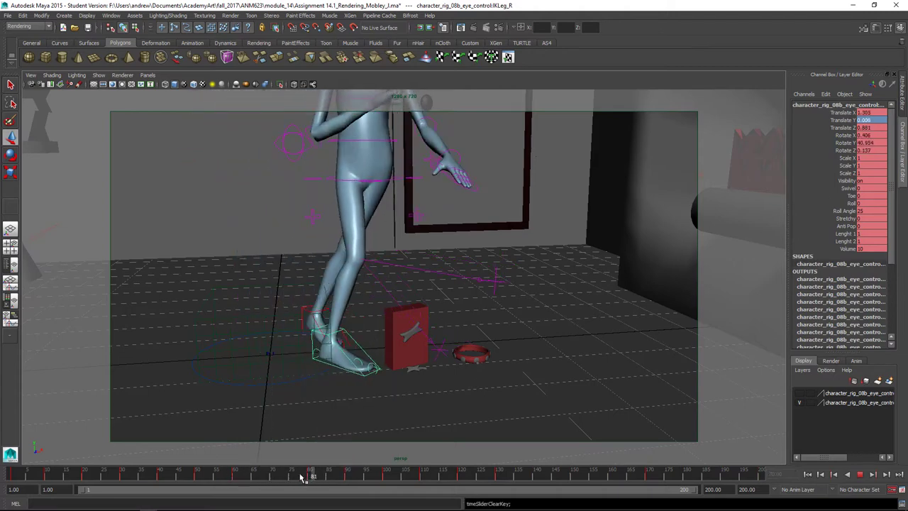
Step: Lift IKLeg_R to Translate Y 0.339 at frame 70, then review frames 62–90
{"action": "left_click", "coordinate": [272, 478]}
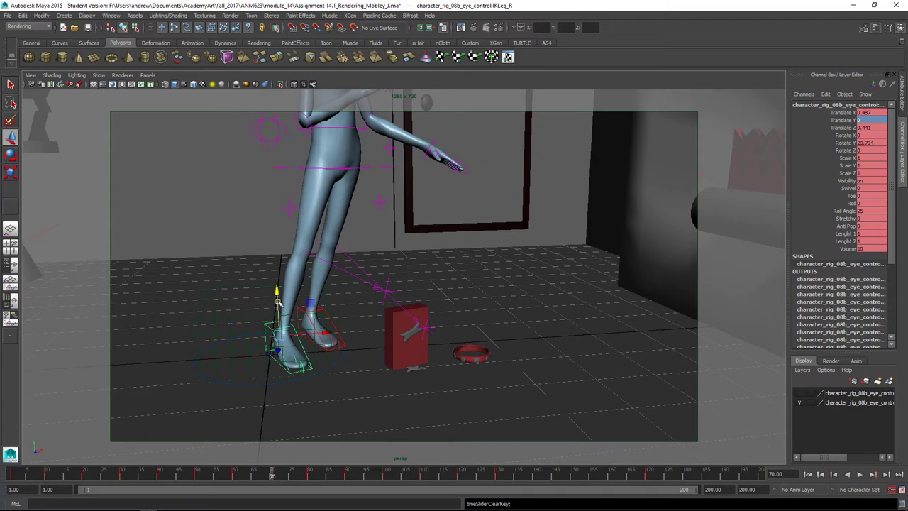
{"action": "left_click_drag", "start_coordinate": [277, 301], "coordinate": [277, 283]}
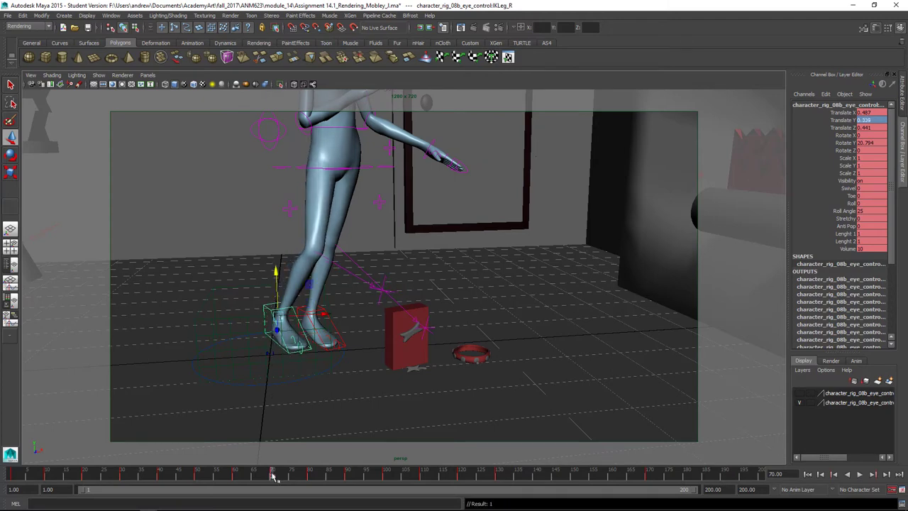
{"action": "left_click_drag", "start_coordinate": [273, 475], "coordinate": [230, 478]}
{"action": "mouse_move", "coordinate": [277, 478]}
{"action": "left_mouse_down"}
{"action": "mouse_move", "coordinate": [324, 477]}
{"action": "mouse_move", "coordinate": [310, 478]}
{"action": "left_mouse_up"}
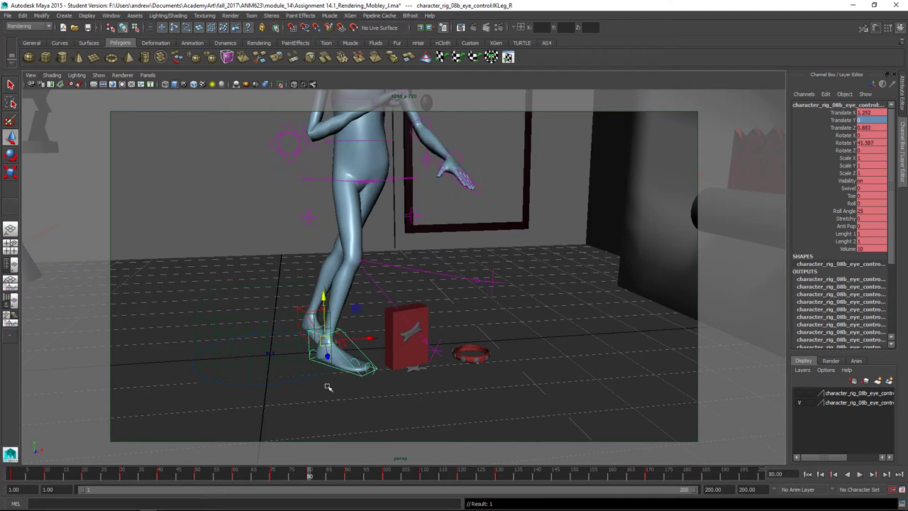
{"action": "left_click", "coordinate": [348, 477]}
{"action": "mouse_move", "coordinate": [347, 478]}
{"action": "left_mouse_down"}
{"action": "mouse_move", "coordinate": [274, 478]}
{"action": "mouse_move", "coordinate": [361, 478]}
{"action": "mouse_move", "coordinate": [310, 476]}
{"action": "mouse_move", "coordinate": [346, 478]}
{"action": "left_mouse_up"}
Step: Lower the hips and zero the left IK foot's Translate Y and Rotate X, Y, Z
{"action": "left_click", "coordinate": [451, 169]}
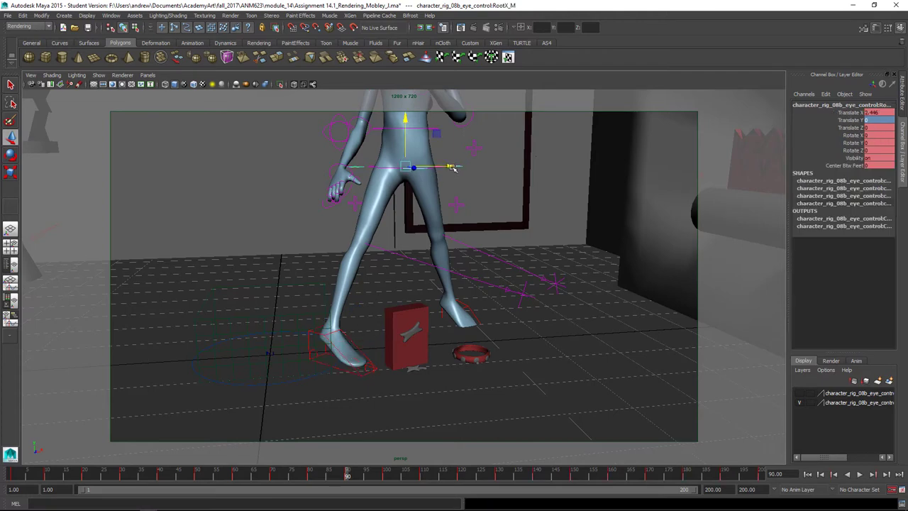
{"action": "left_click_drag", "start_coordinate": [409, 134], "coordinate": [405, 150]}
{"action": "left_click", "coordinate": [461, 312]}
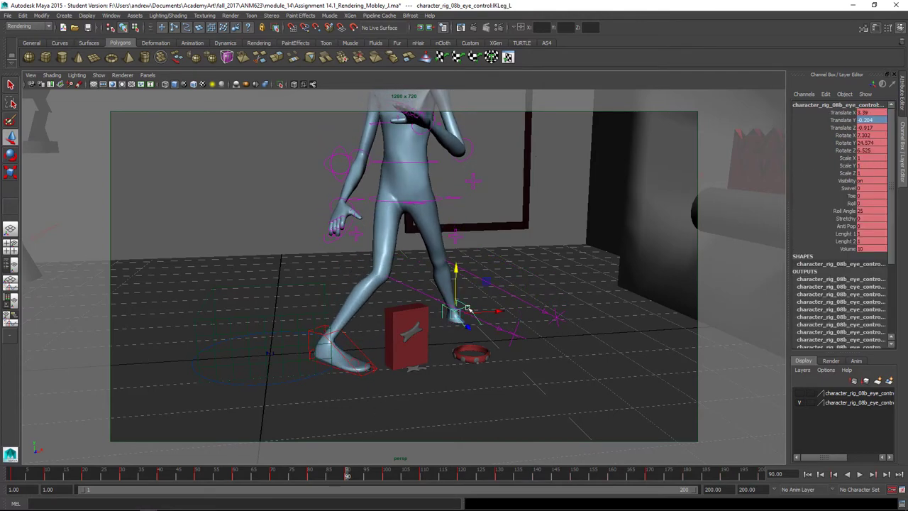
{"action": "double_click", "coordinate": [871, 120]}
{"action": "type", "text": "0"}
{"action": "key", "text": "Return"}
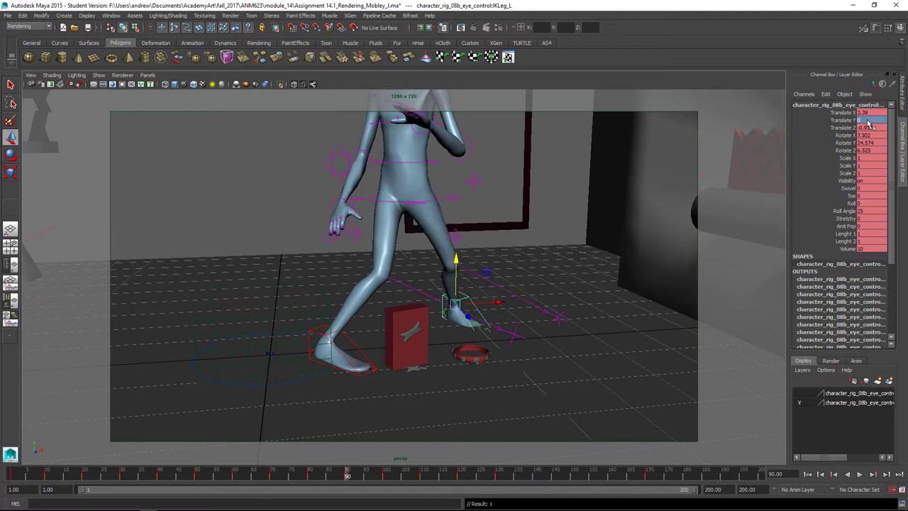
{"action": "left_click_drag", "start_coordinate": [874, 152], "coordinate": [871, 138]}
{"action": "type", "text": "0"}
{"action": "key", "text": "Return"}
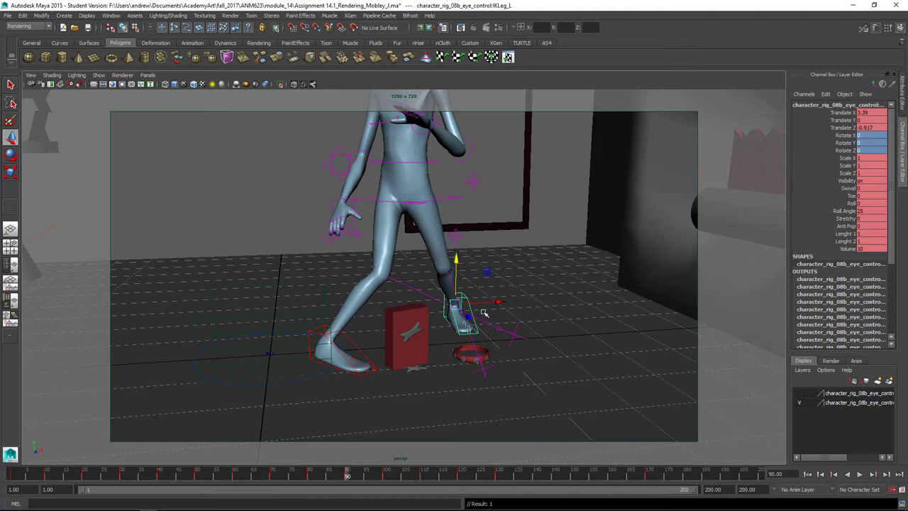
Step: Turn the left foot on its vertical axis and rotate the upper body at the hips
{"action": "key", "text": "e"}
{"action": "left_click_drag", "start_coordinate": [488, 310], "coordinate": [488, 316]}
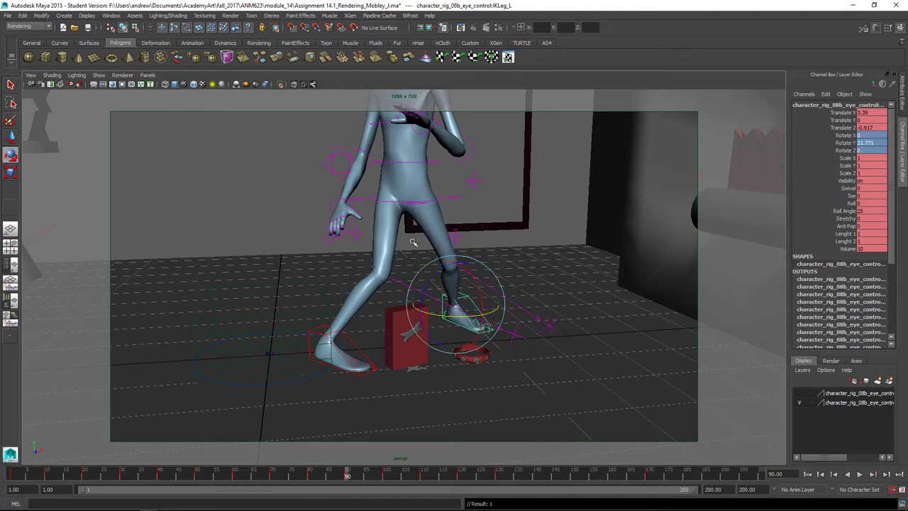
{"action": "left_click", "coordinate": [452, 199]}
{"action": "left_click_drag", "start_coordinate": [429, 203], "coordinate": [439, 202]}
{"action": "left_click_drag", "start_coordinate": [344, 476], "coordinate": [325, 477]}
Step: Nudge the left IK foot into place, key it, and check the pose near frame 81
{"action": "left_click", "coordinate": [361, 310]}
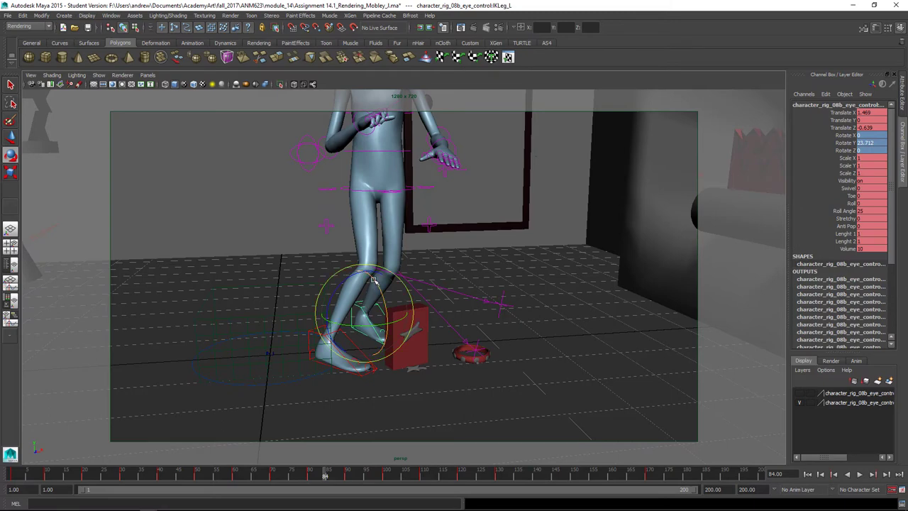
{"action": "key", "text": "w"}
{"action": "left_click_drag", "start_coordinate": [371, 273], "coordinate": [371, 267]}
{"action": "key", "text": "s"}
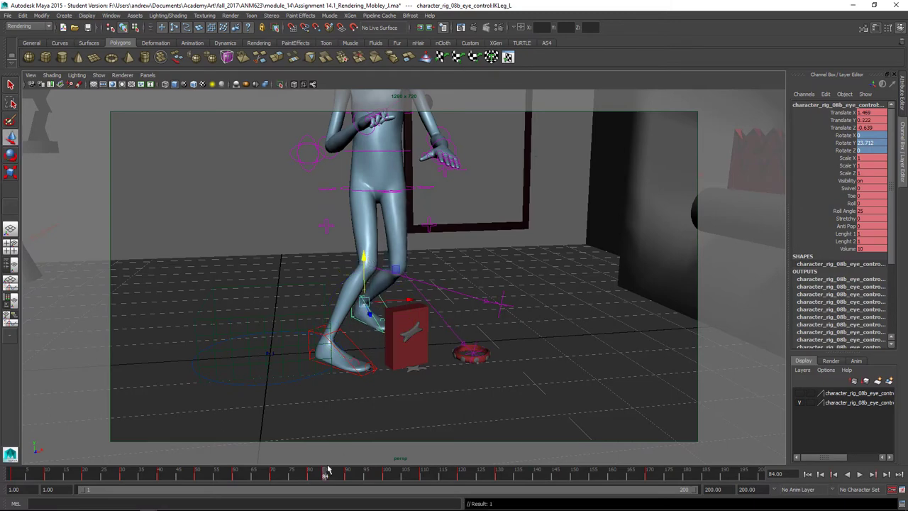
{"action": "left_click_drag", "start_coordinate": [328, 474], "coordinate": [227, 474]}
{"action": "key", "text": "alt+shift+v"}
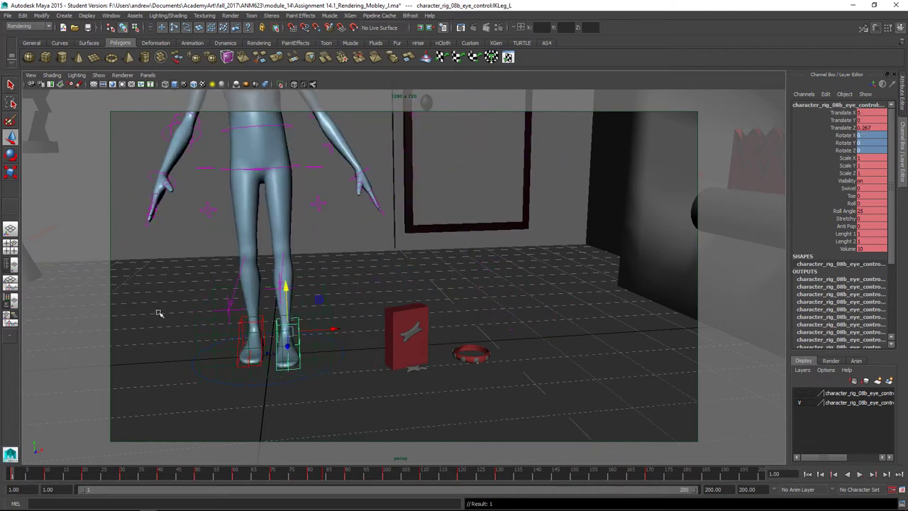
Step: Dolly out to frame the whole room and play the walk to about frame 118
{"action": "scroll", "coordinate": [159, 313], "scroll_direction": "down", "scroll_amount": 5}
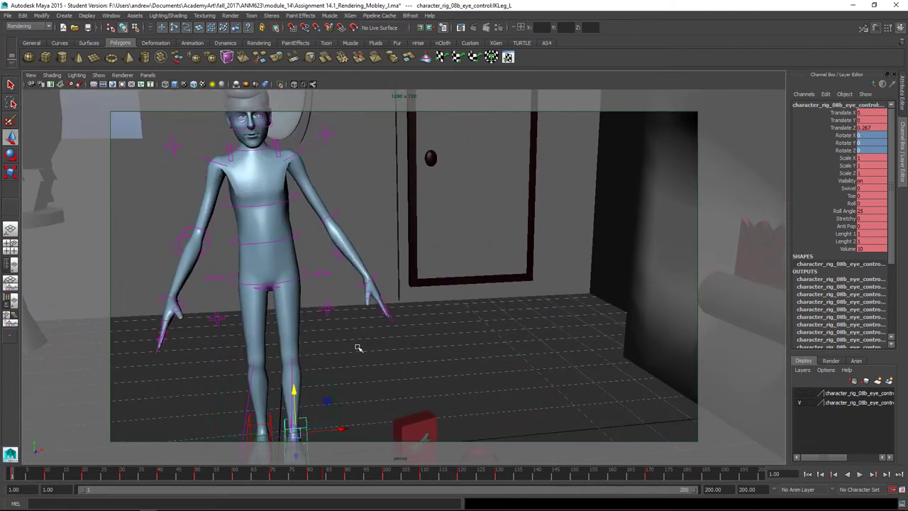
{"action": "left_click", "coordinate": [859, 474]}
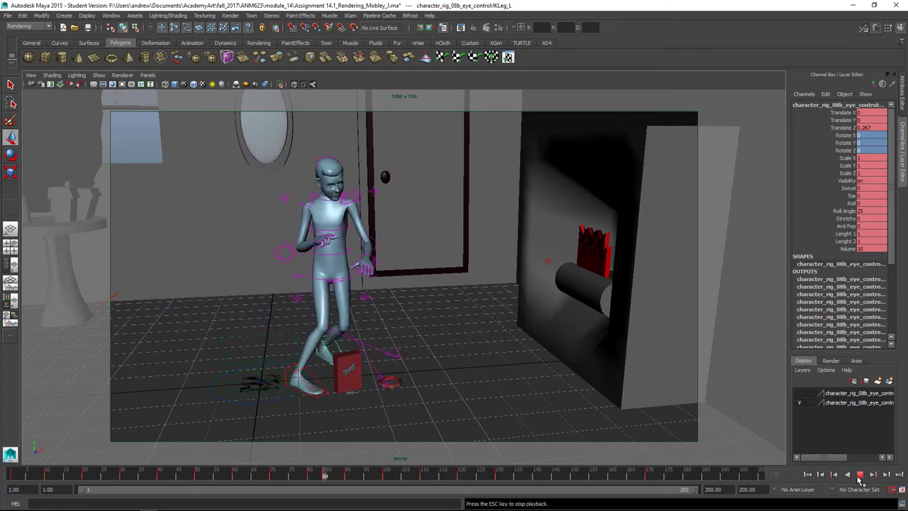
{"action": "left_click", "coordinate": [859, 475]}
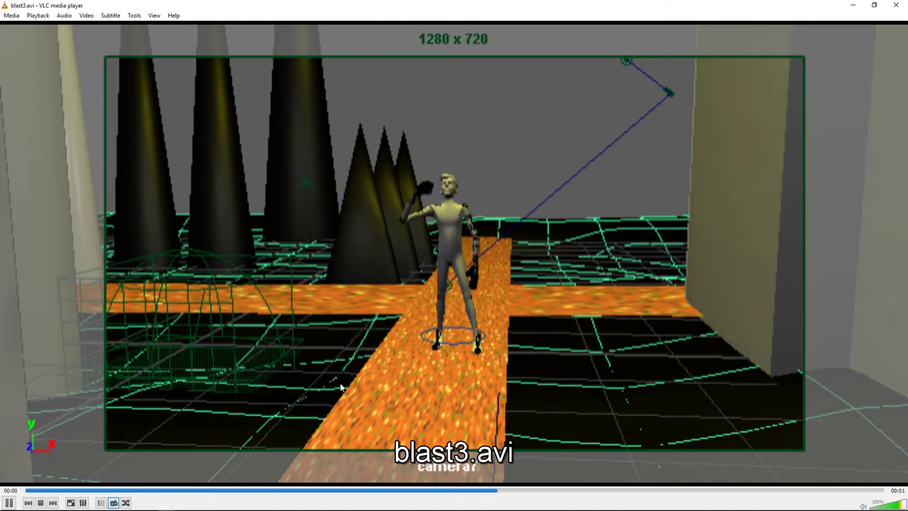
Step: Leave the blast3.avi playblast and switch to the rendered still image
{"action": "key", "text": "alt+Tab"}
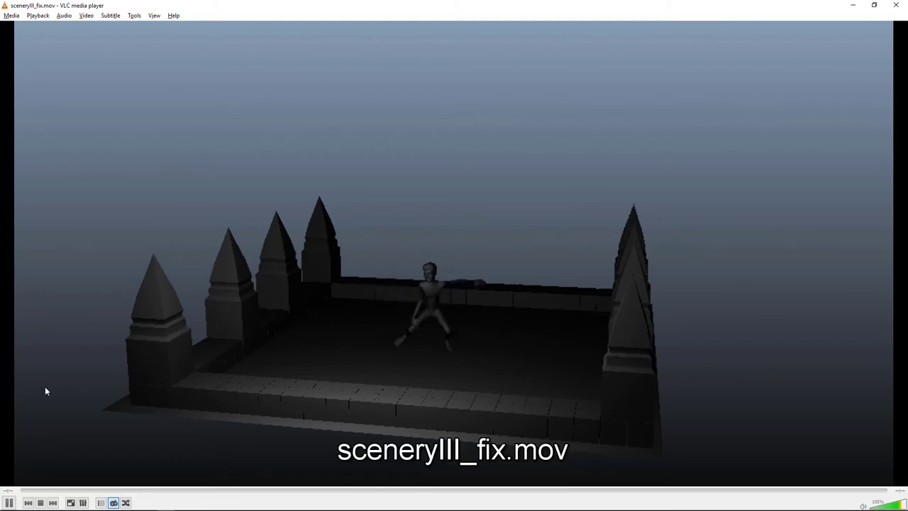
{"action": "key", "text": "space"}
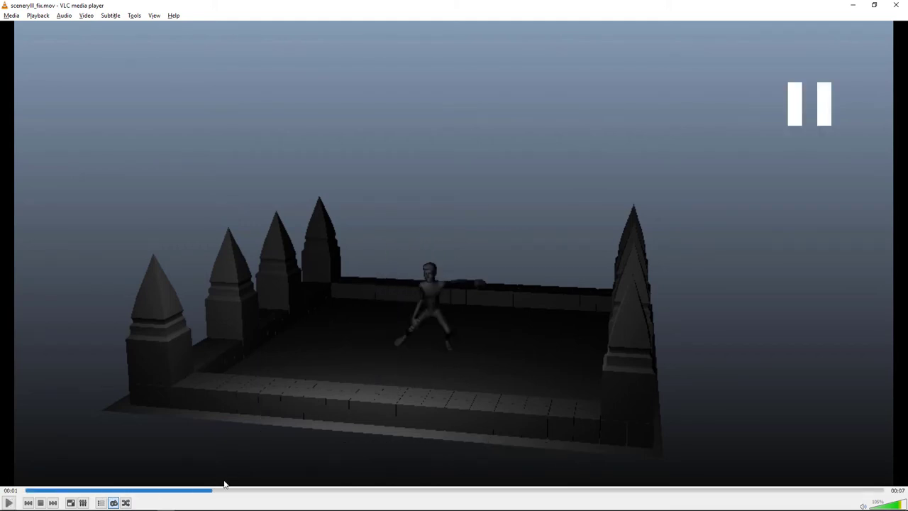
{"action": "key", "text": "space"}
{"action": "key", "text": "space"}
{"action": "left_click_drag", "start_coordinate": [243, 491], "coordinate": [57, 494]}
{"action": "left_click", "coordinate": [415, 324]}
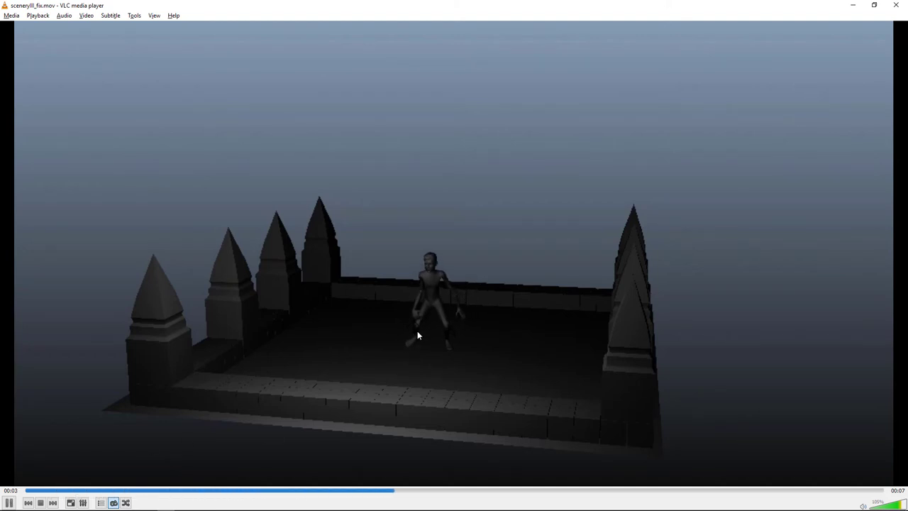
{"action": "left_click", "coordinate": [417, 331]}
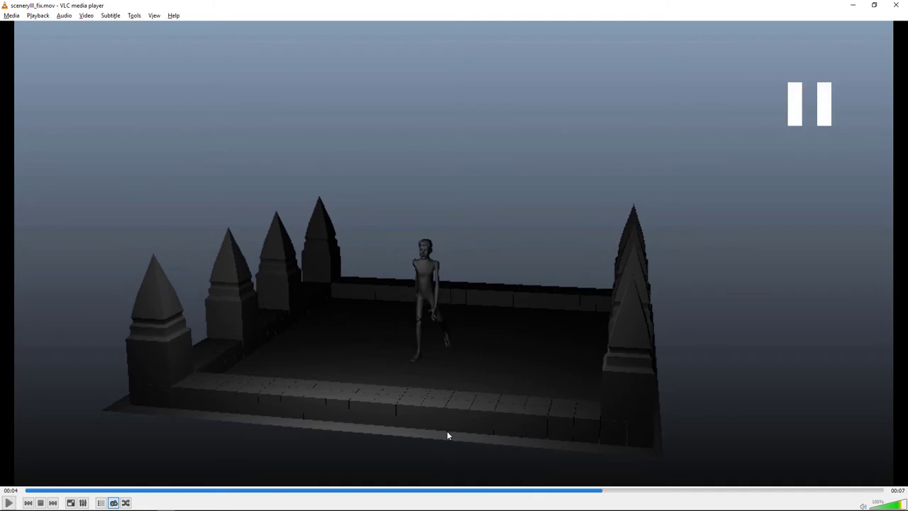
{"action": "left_click", "coordinate": [505, 390]}
{"action": "left_click", "coordinate": [486, 391]}
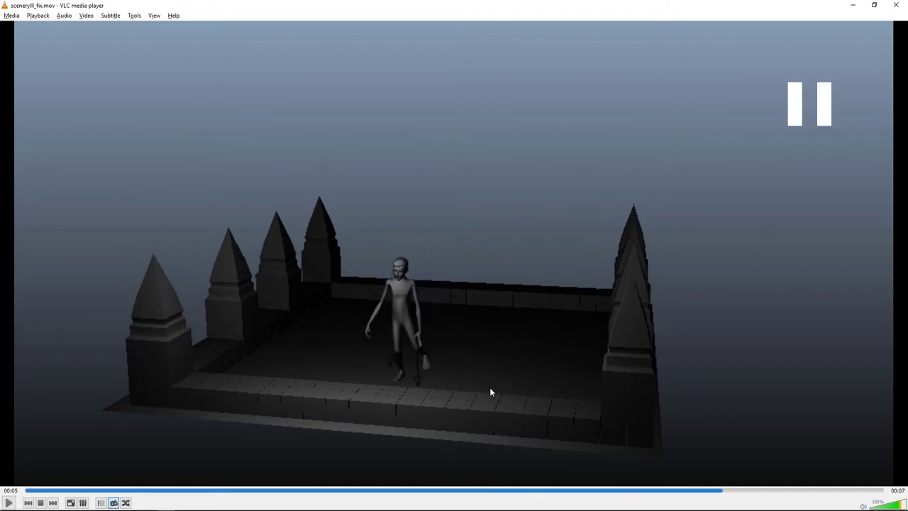
{"action": "left_click", "coordinate": [430, 365]}
{"action": "left_click", "coordinate": [415, 380]}
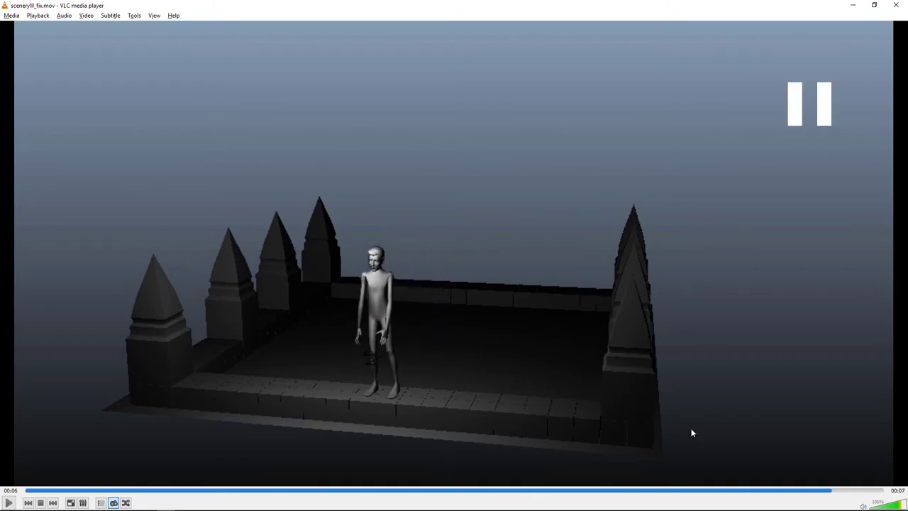
{"action": "left_click_drag", "start_coordinate": [814, 494], "coordinate": [724, 502]}
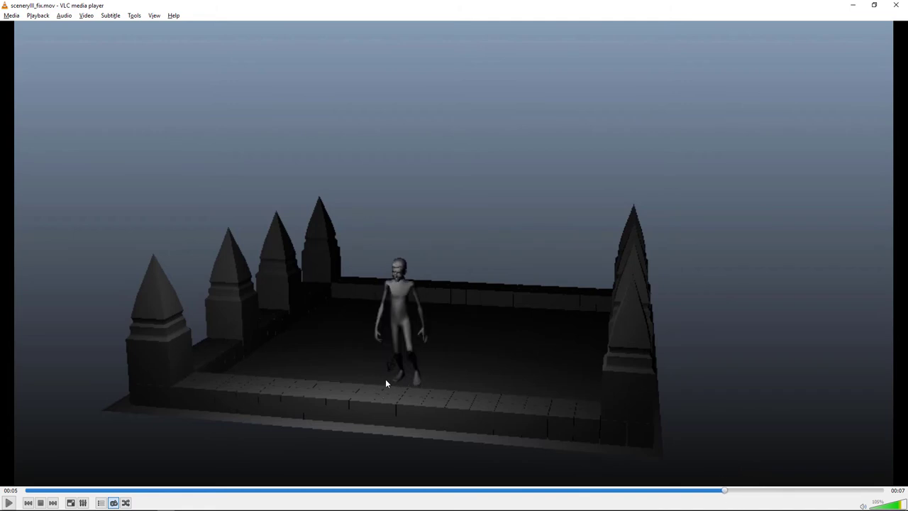
{"action": "left_click", "coordinate": [735, 492]}
{"action": "mouse_move", "coordinate": [733, 493]}
{"action": "left_mouse_down"}
{"action": "mouse_move", "coordinate": [752, 495]}
{"action": "mouse_move", "coordinate": [744, 496]}
{"action": "left_mouse_up"}
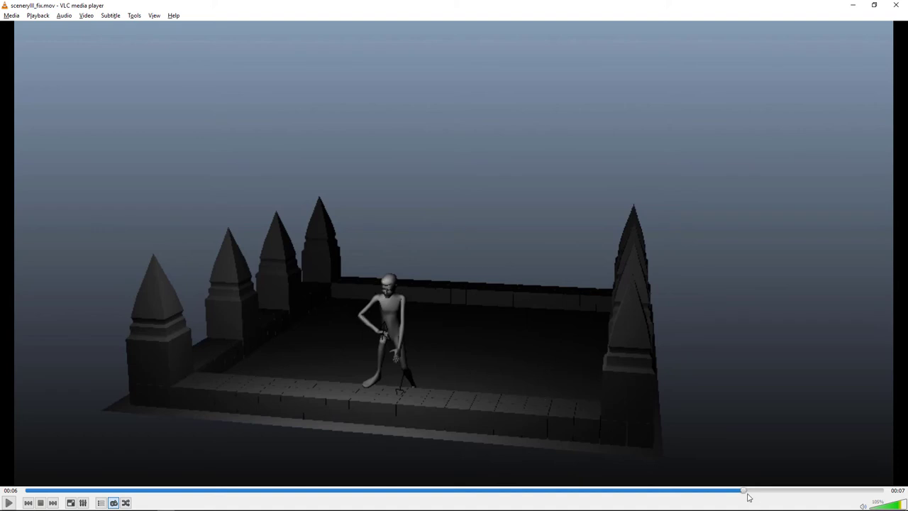
{"action": "left_click_drag", "start_coordinate": [745, 495], "coordinate": [778, 488]}
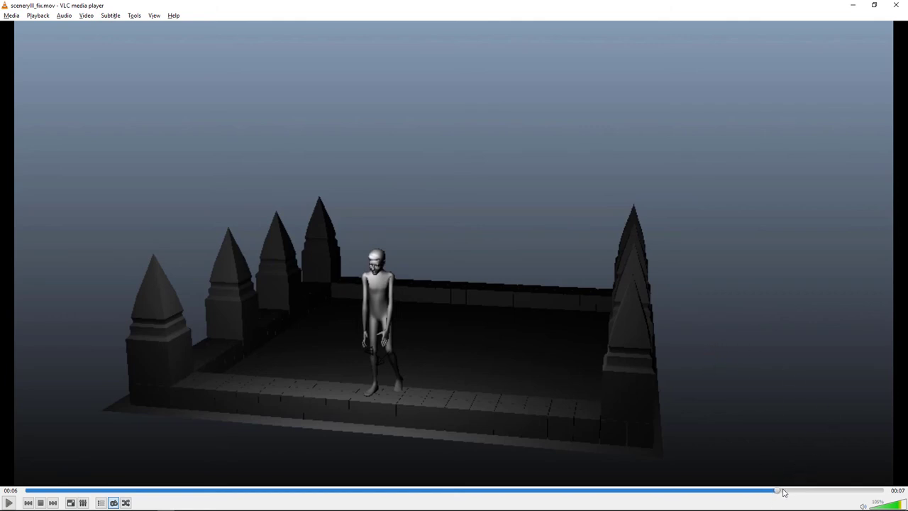
{"action": "left_click_drag", "start_coordinate": [779, 489], "coordinate": [496, 490]}
{"action": "key", "text": "space"}
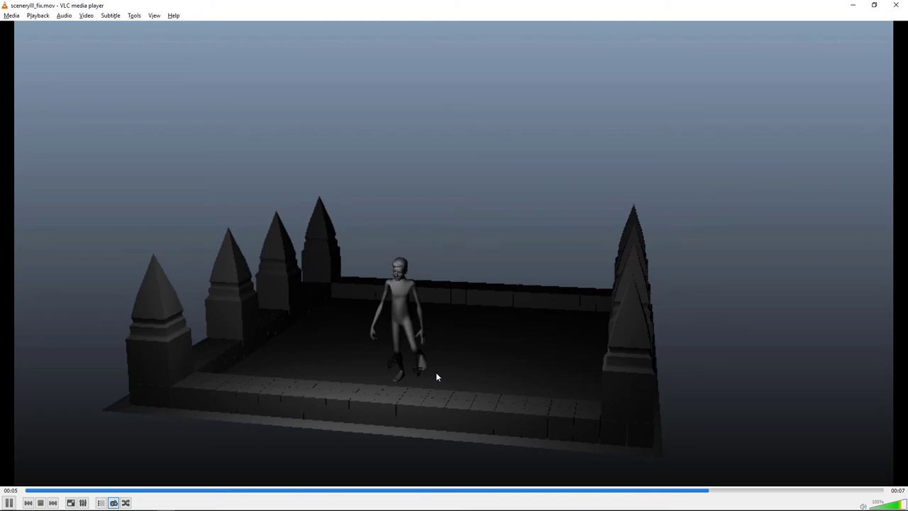
{"action": "key", "text": "space"}
{"action": "key", "text": "space"}
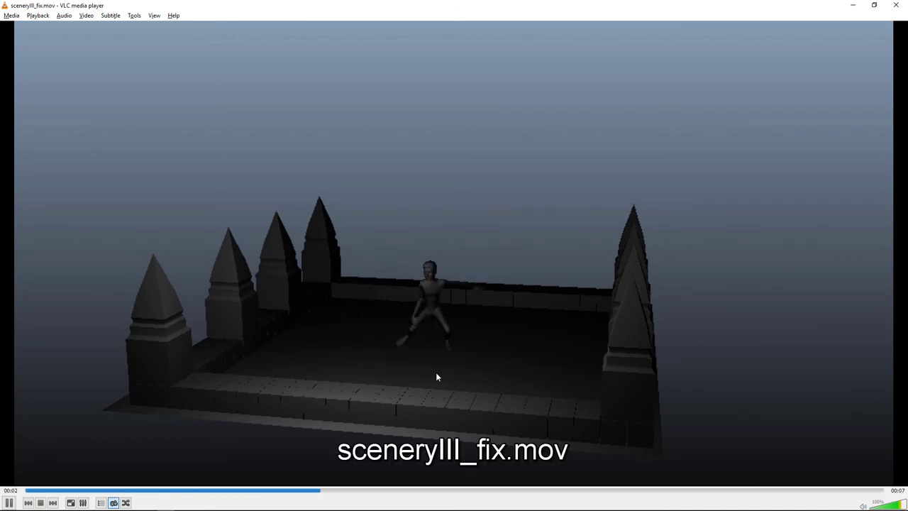
Step: Pause sceneryIII_fix.mov at 00:03 with the character mid-stride
{"action": "key", "text": "space"}
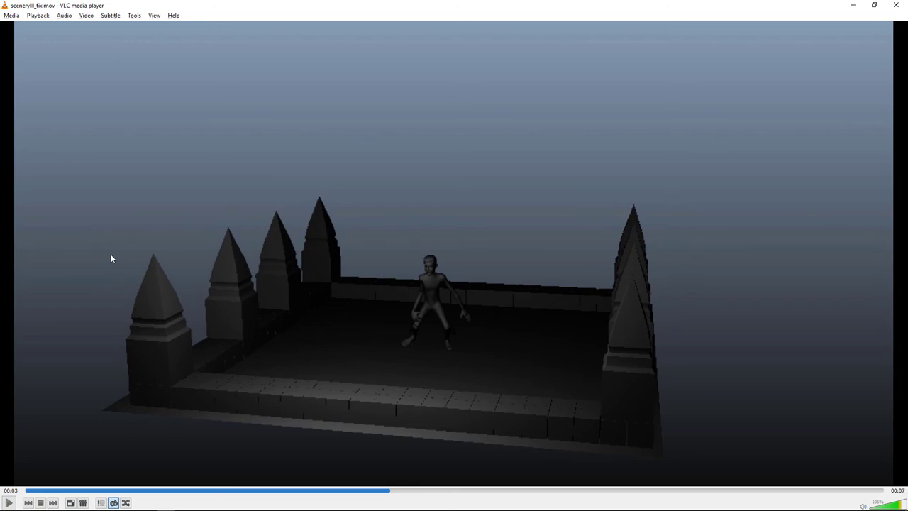